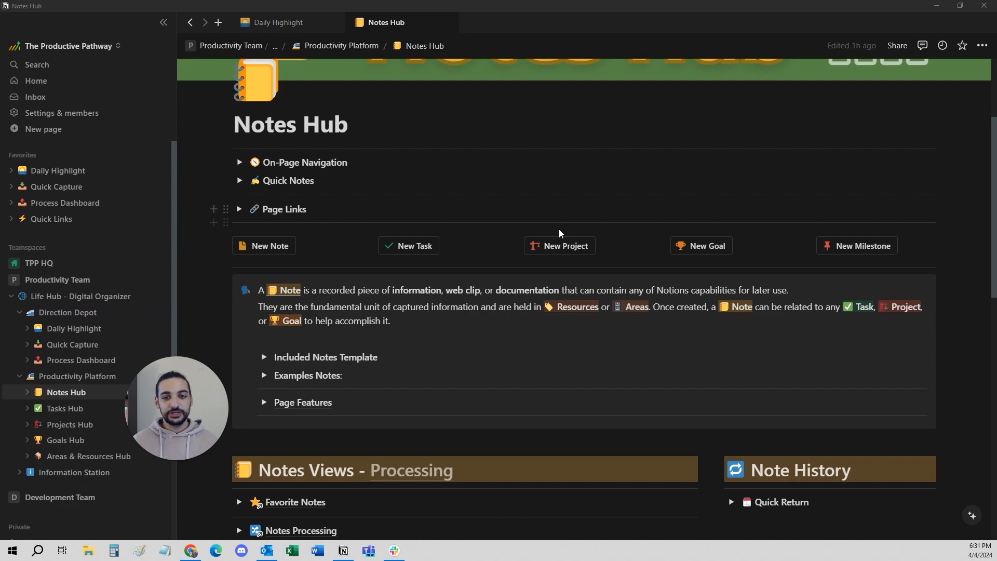
Insert a blank line after the first sentence of the Note definition callout on the Notes Hub page.
left_click(810, 289)
key("Return")
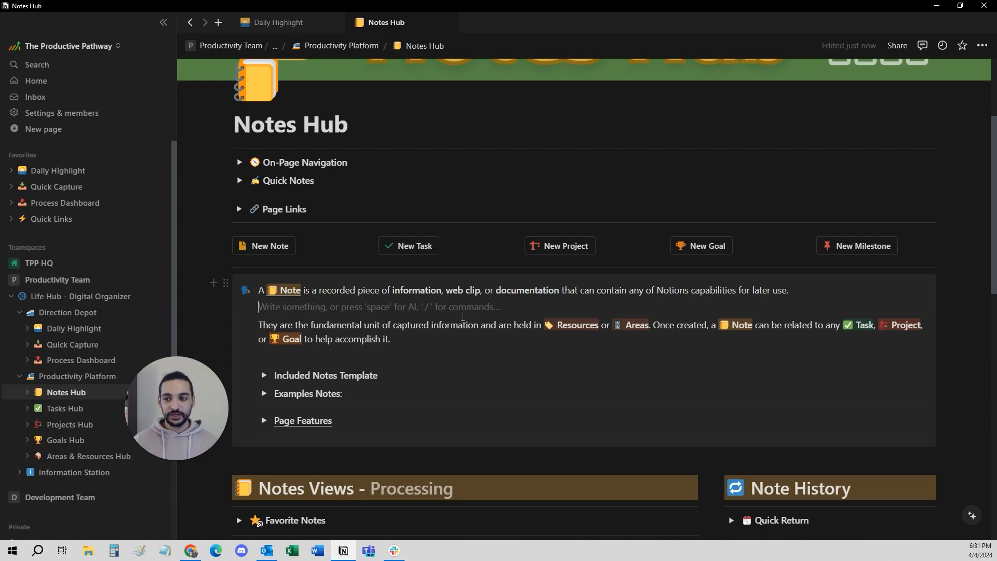
left_click(405, 343)
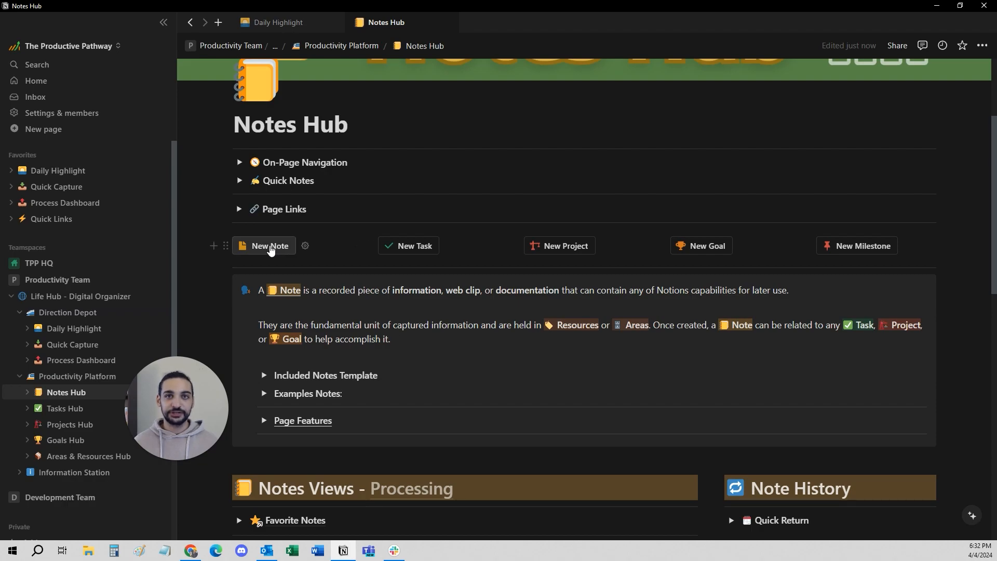
Create a new Basic Note from the Notes Hub page and close its side preview.
left_click(269, 247)
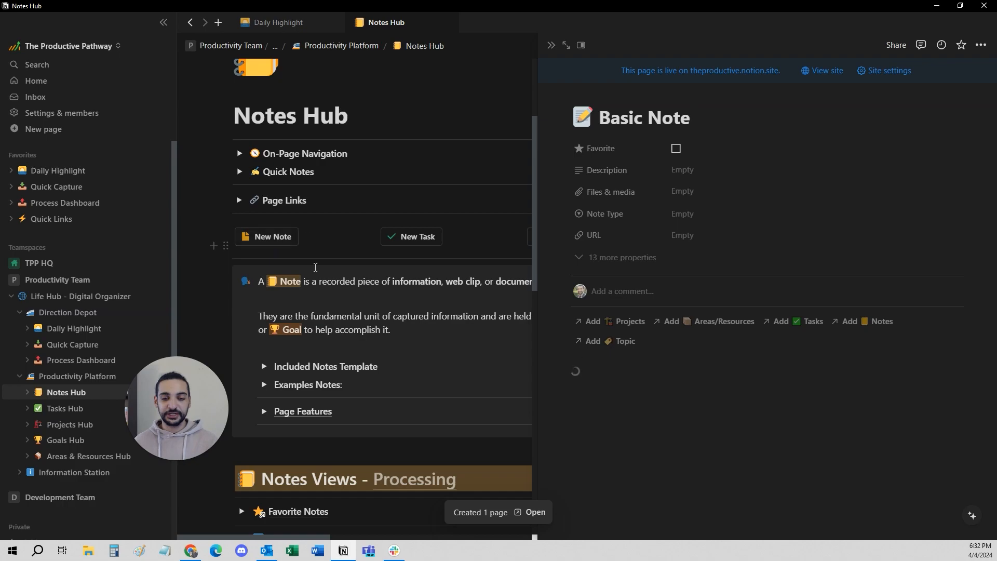
scroll(326, 279, "down", 2)
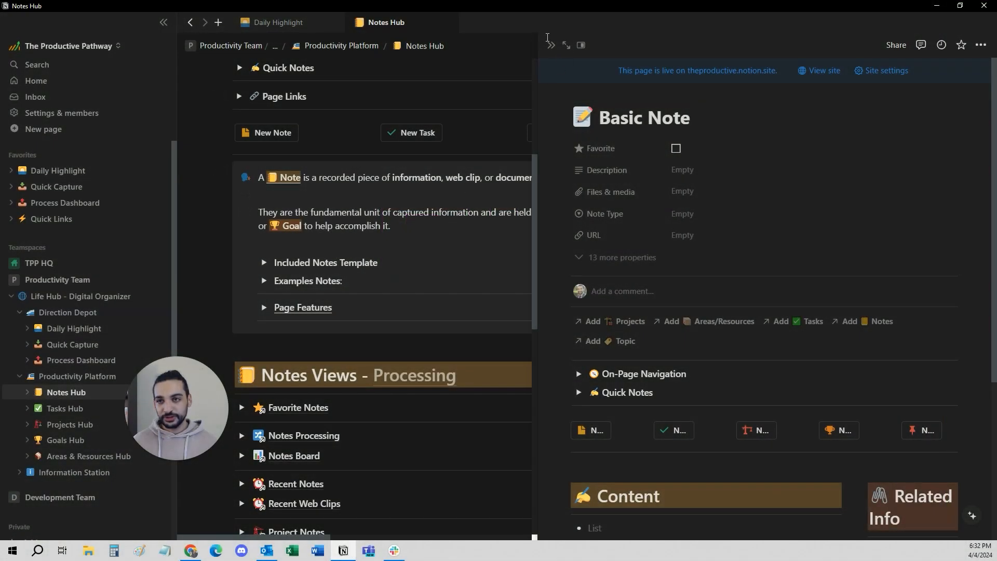
left_click(551, 46)
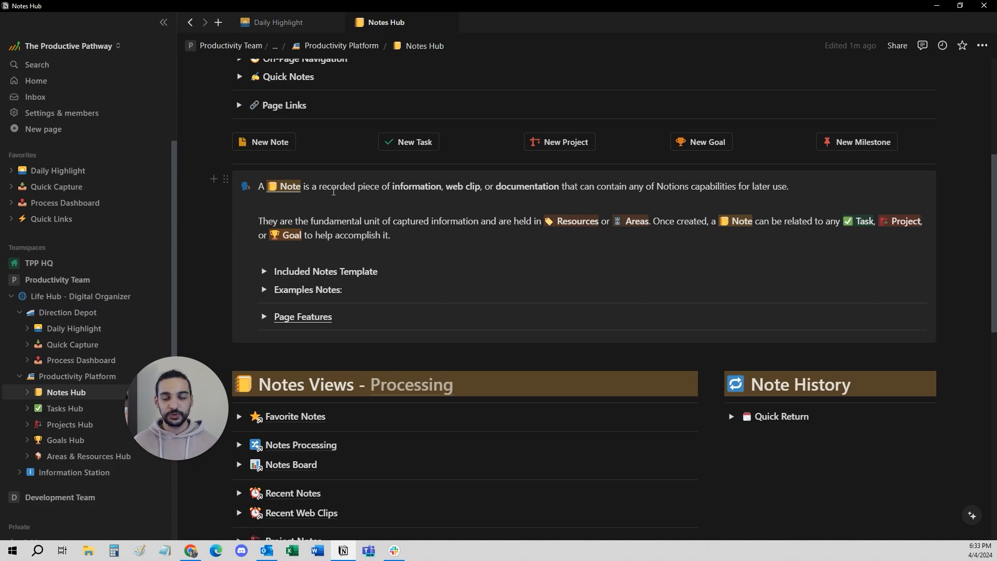
Browse the available block types for an empty line at the end of the Notes Hub page, without inserting one.
scroll(333, 191, "down", 10)
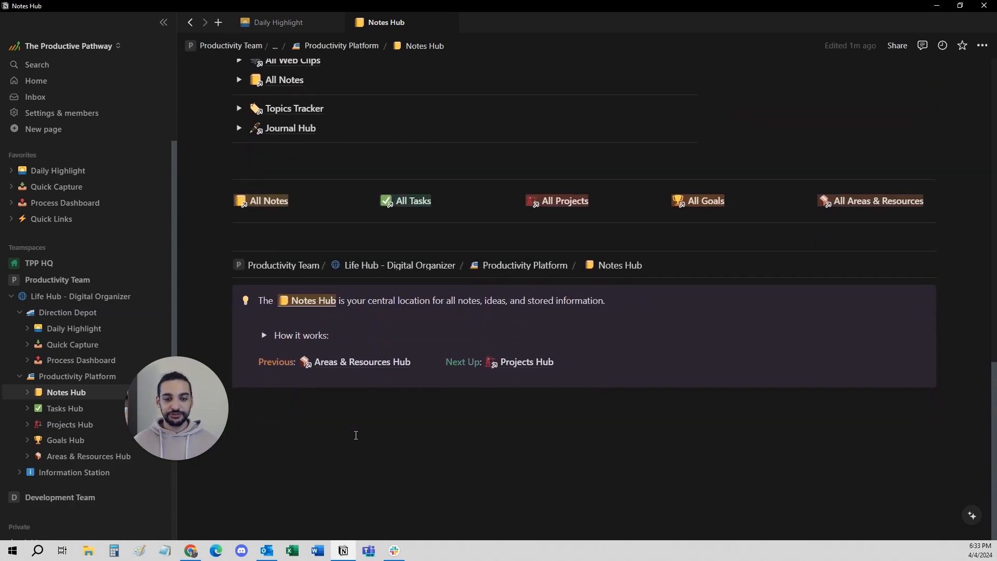
left_click(356, 435)
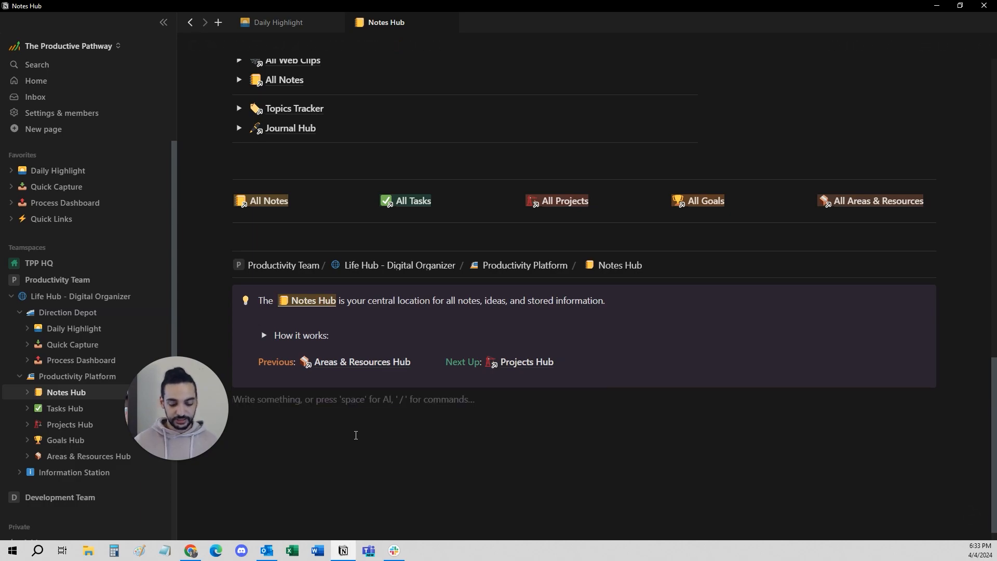
type("/")
scroll(317, 335, "down", 6)
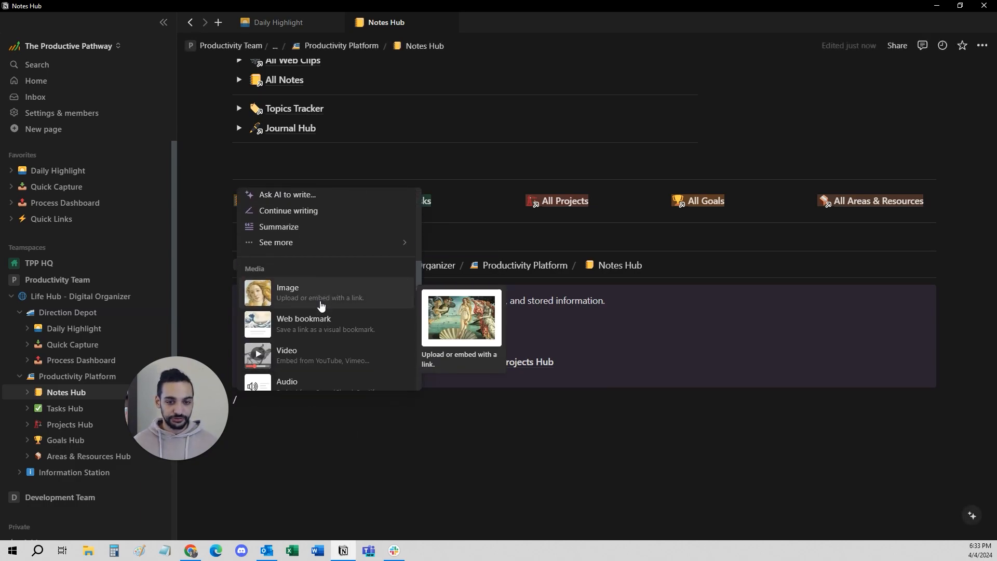
scroll(321, 305, "down", 10)
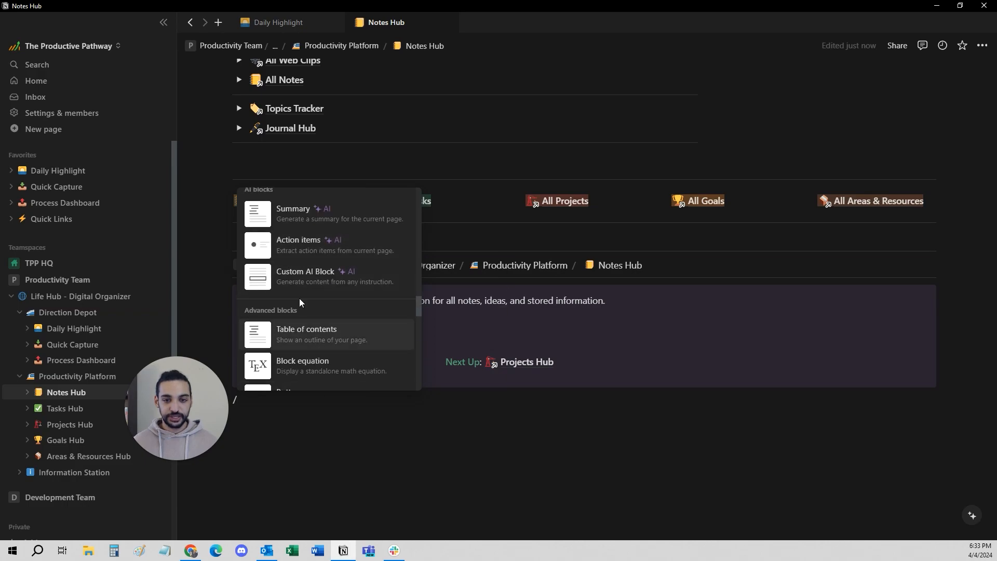
scroll(301, 310, "down", 3)
left_click(325, 445)
left_click(327, 444)
scroll(386, 426, "up", 1)
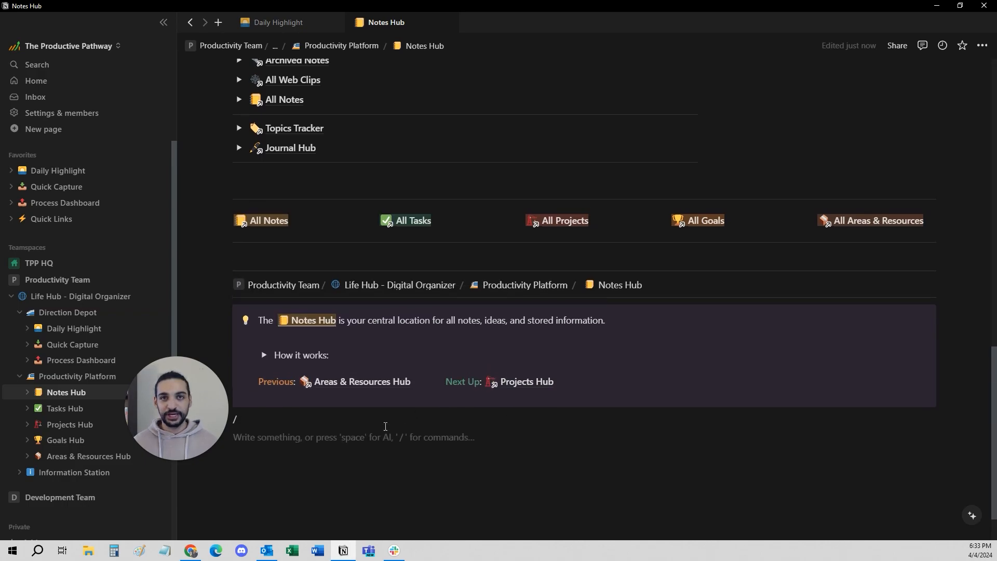
scroll(385, 426, "up", 8)
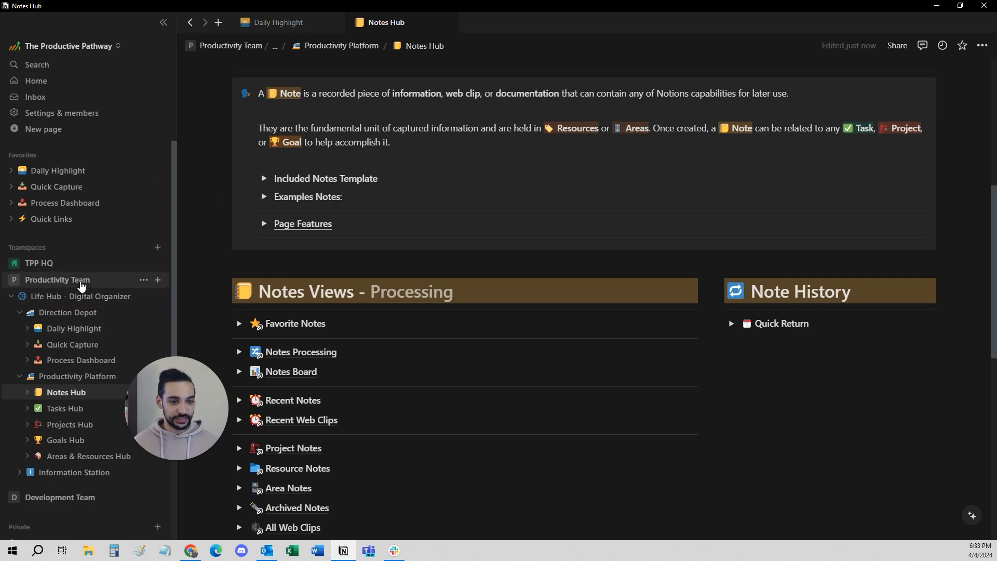
Open the Life Hub - Digital Organizer page in a separate tab, view it, and return to the Notes Hub.
left_click(73, 300, "ctrl")
left_click(499, 25)
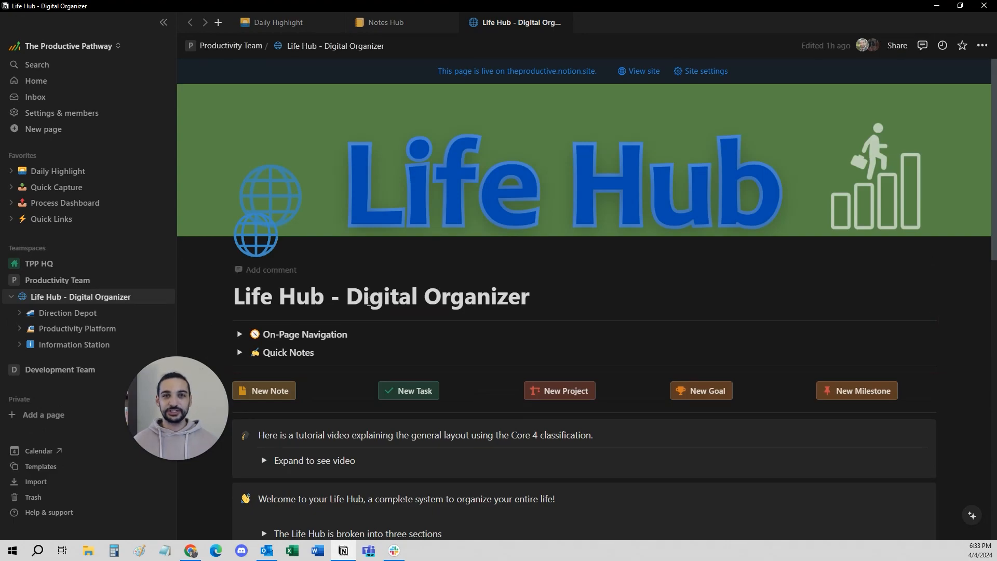
left_click(414, 24)
Review the Notes Hub's note definition callout and its list of Notes Views.
scroll(403, 270, "up", 3)
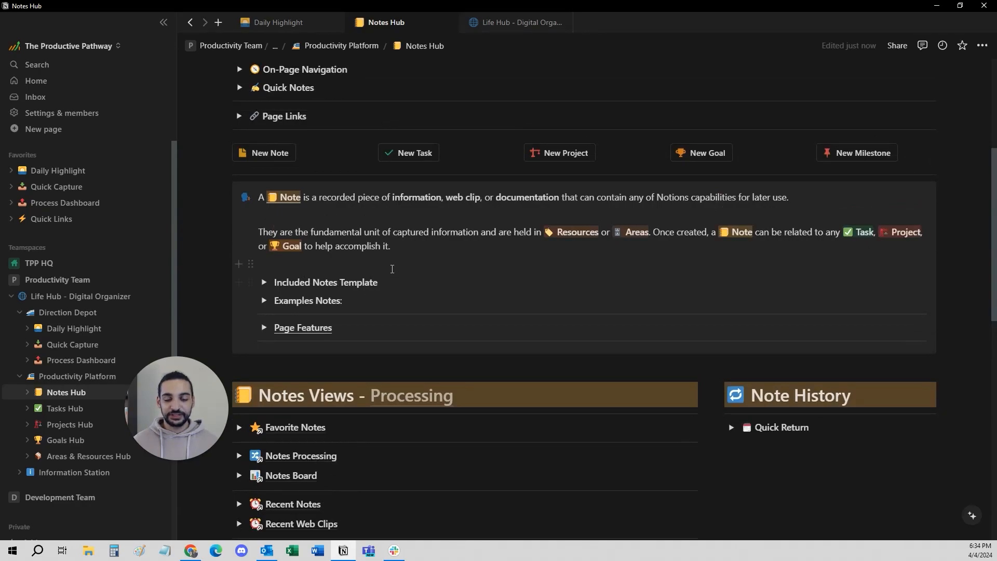
scroll(392, 269, "down", 1)
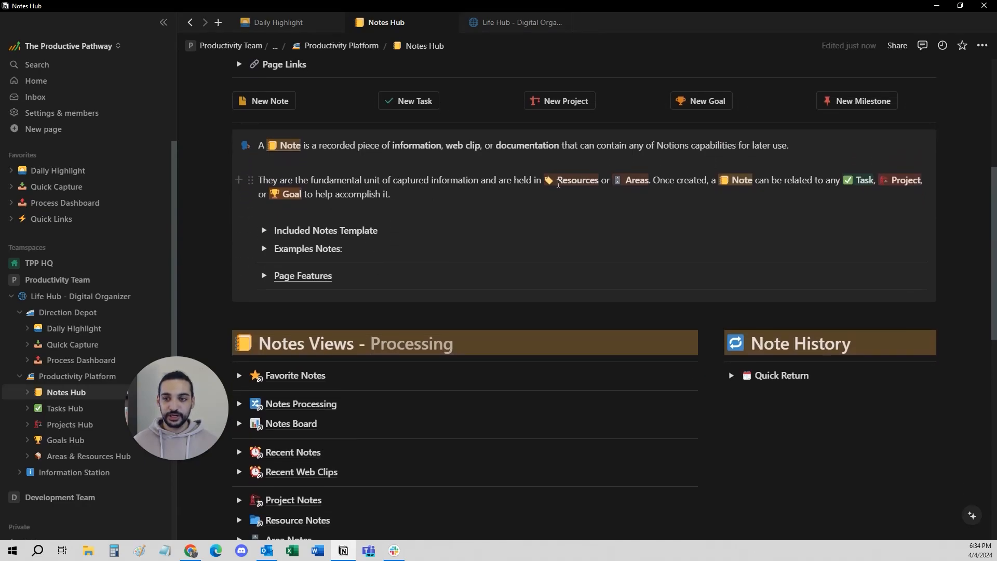
scroll(599, 180, "down", 1)
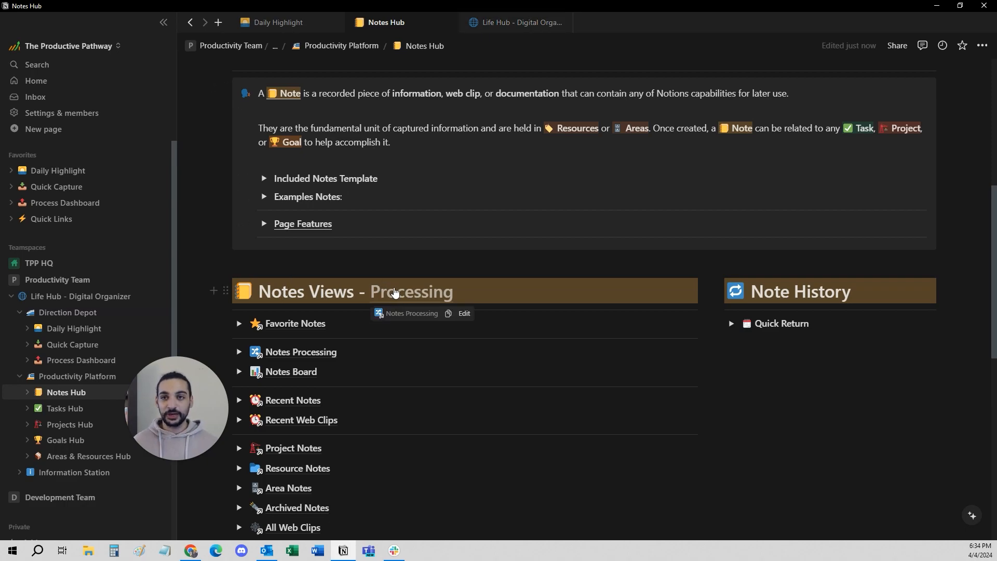
scroll(365, 295, "down", 1)
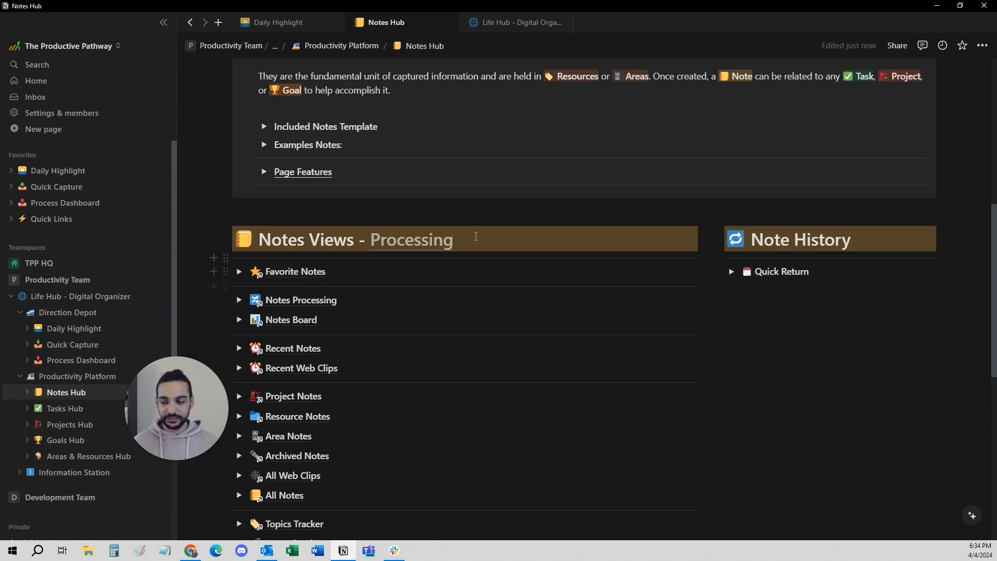
scroll(574, 216, "up", 2)
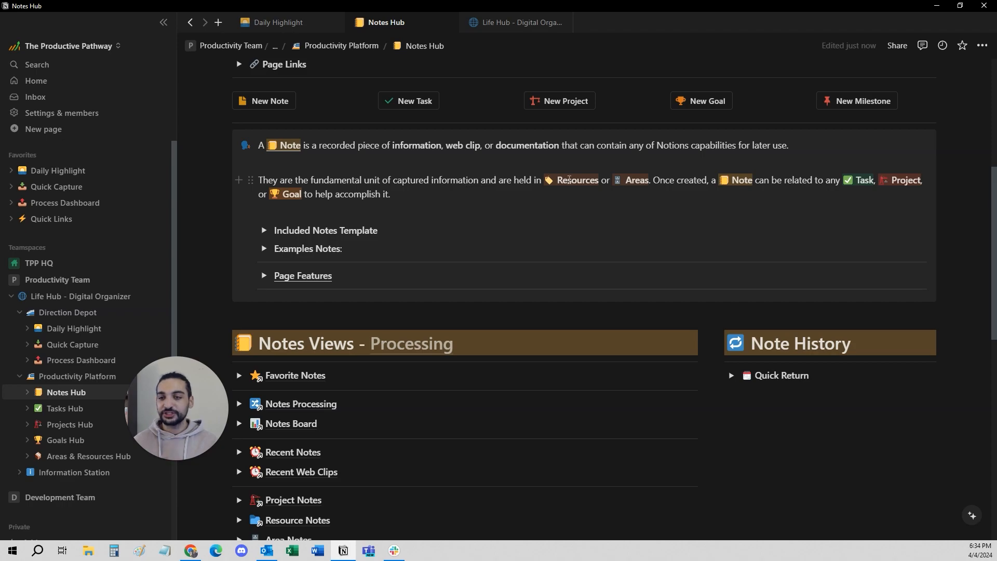
scroll(519, 233, "down", 6)
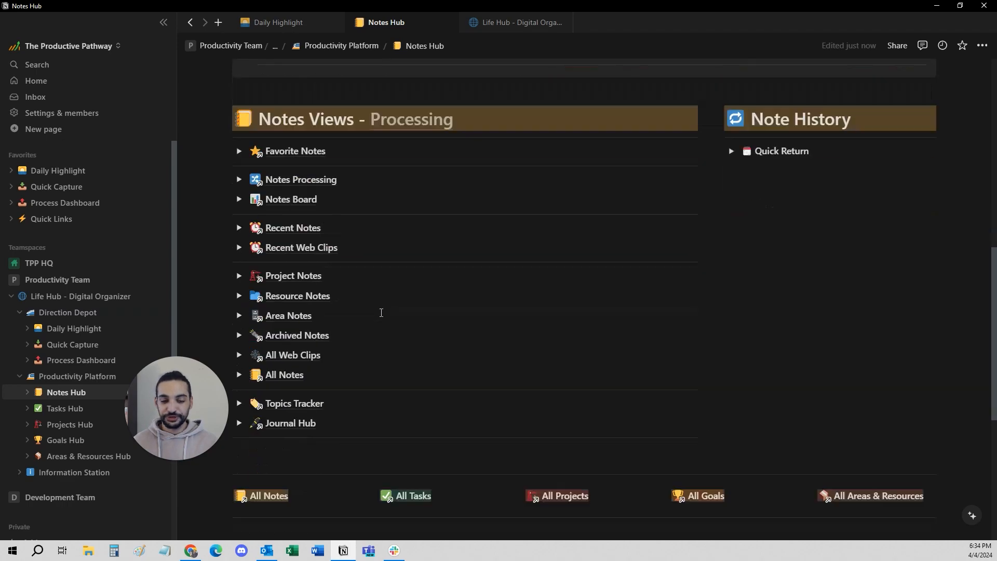
scroll(416, 291, "up", 7)
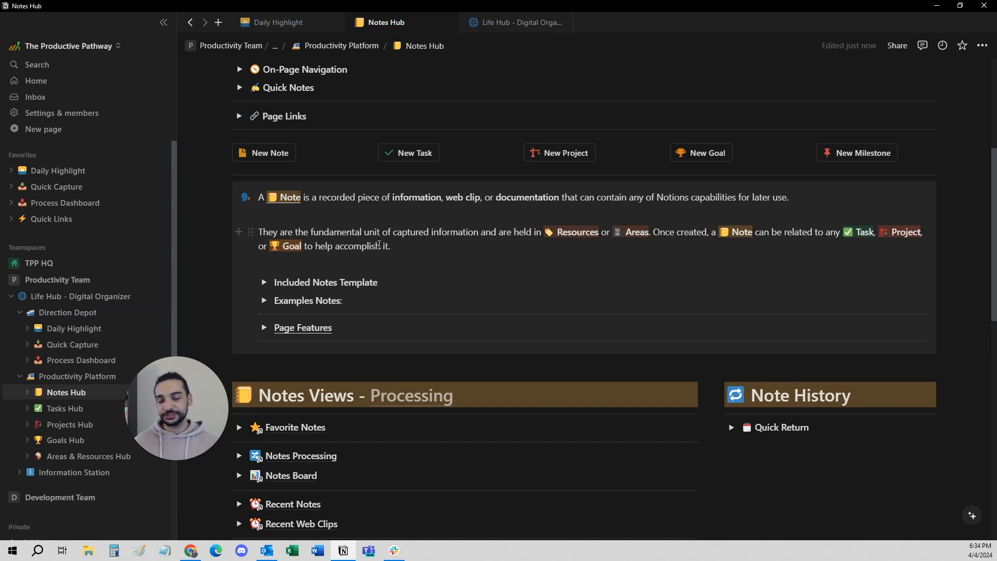
Expand the Included Notes Template and Notes Processing sections, and open the Basic Note from the intake table.
left_click(264, 282)
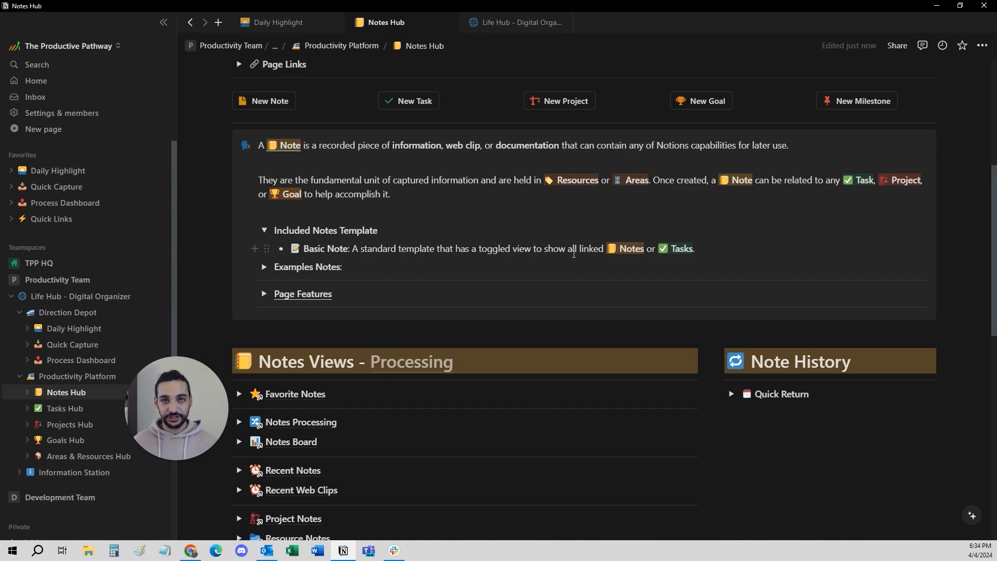
left_click(239, 422)
scroll(308, 426, "down", 2)
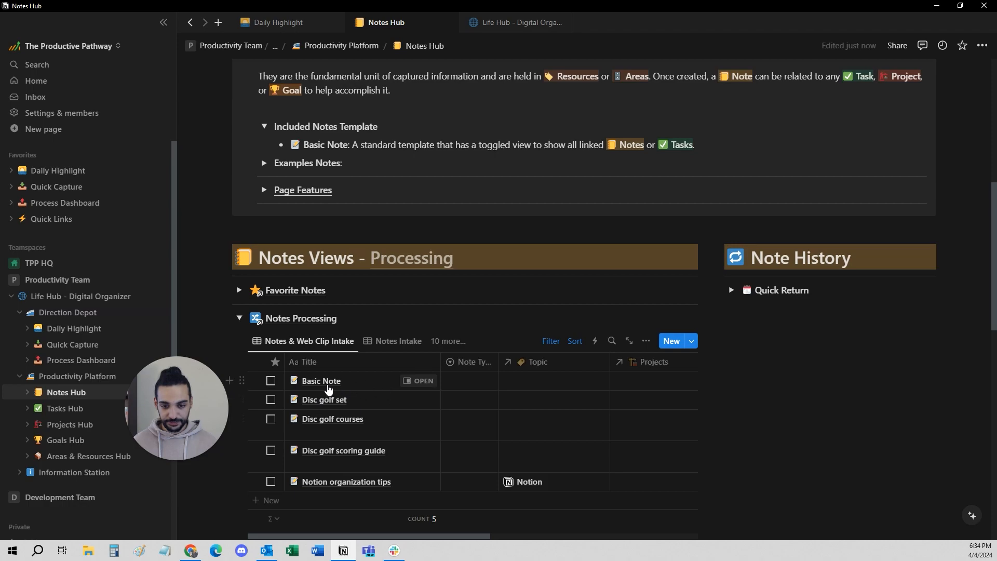
left_click(426, 371)
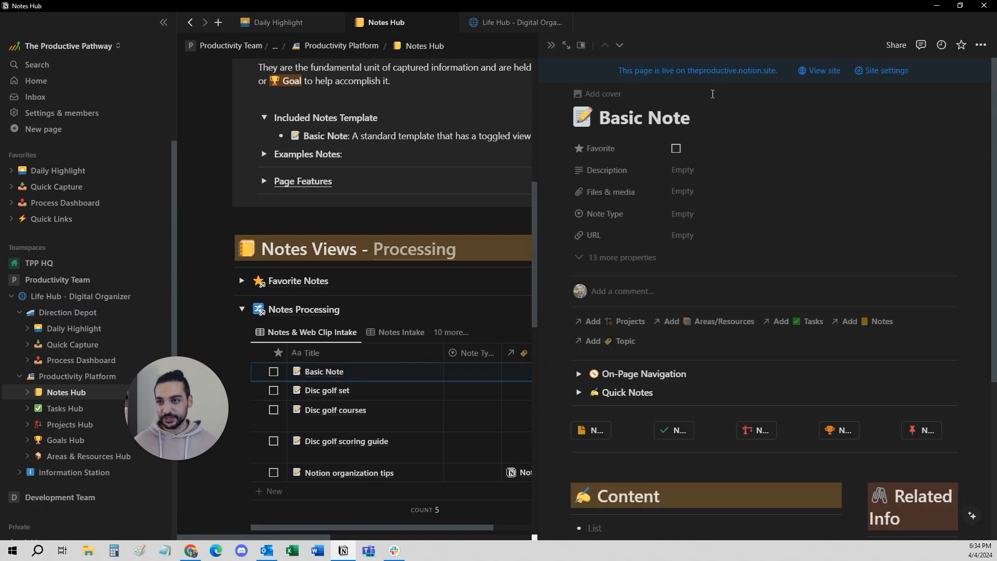
scroll(633, 422, "down", 5)
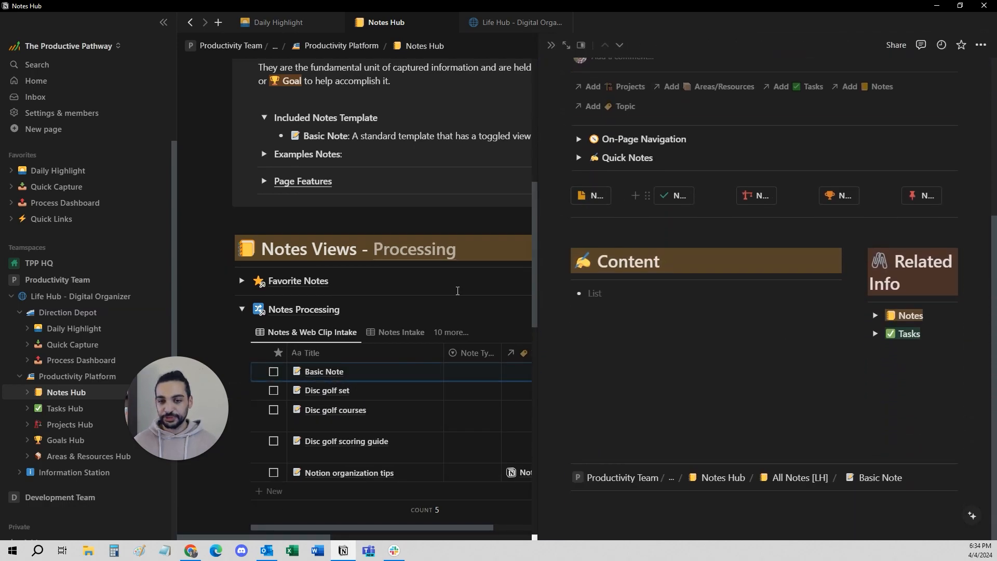
Link the Disc golf scoring guide note to the Basic Note and check it under the related Notes.
scroll(797, 297, "up", 1)
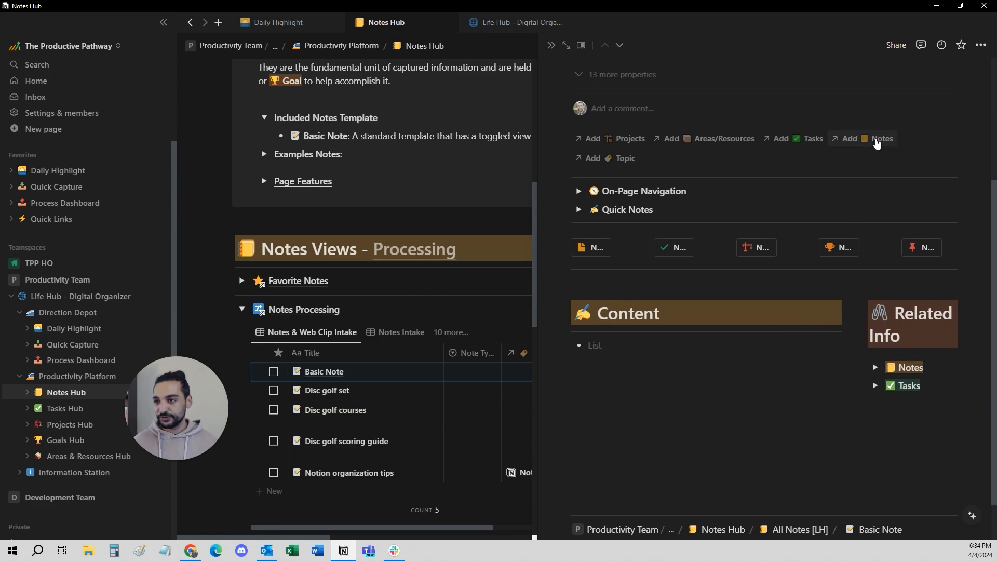
left_click(877, 140)
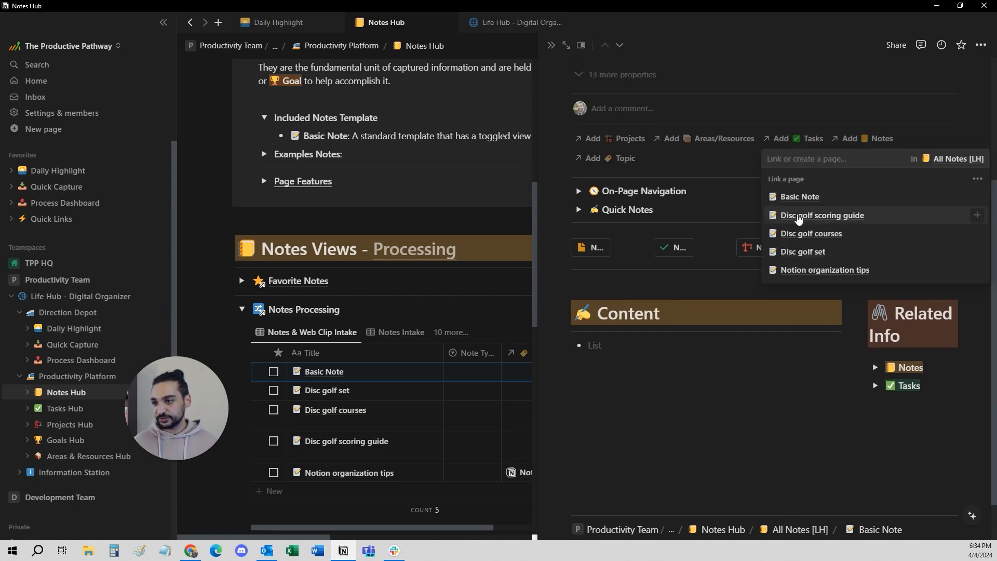
left_click(798, 217)
key("Escape")
left_click(875, 349)
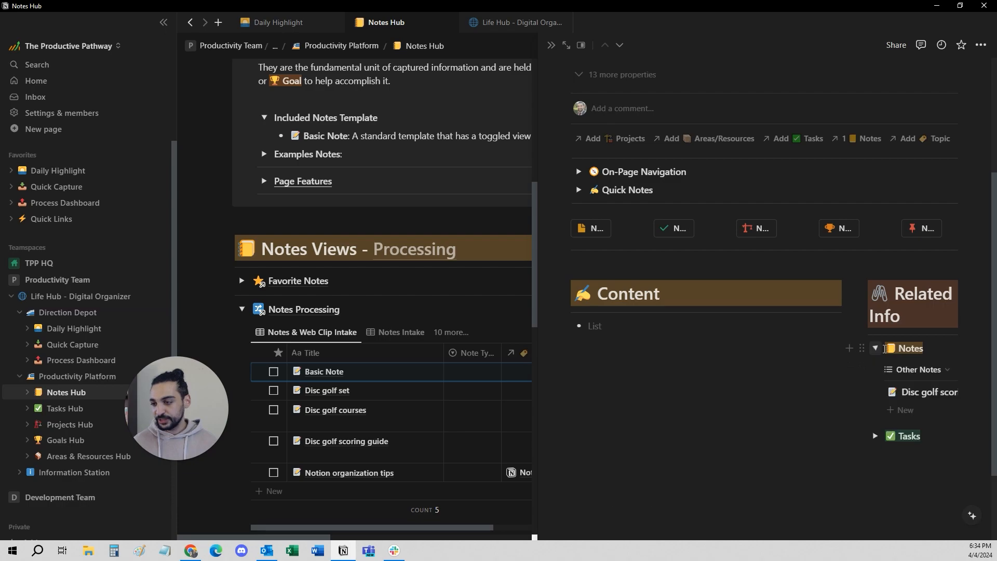
left_click(876, 349)
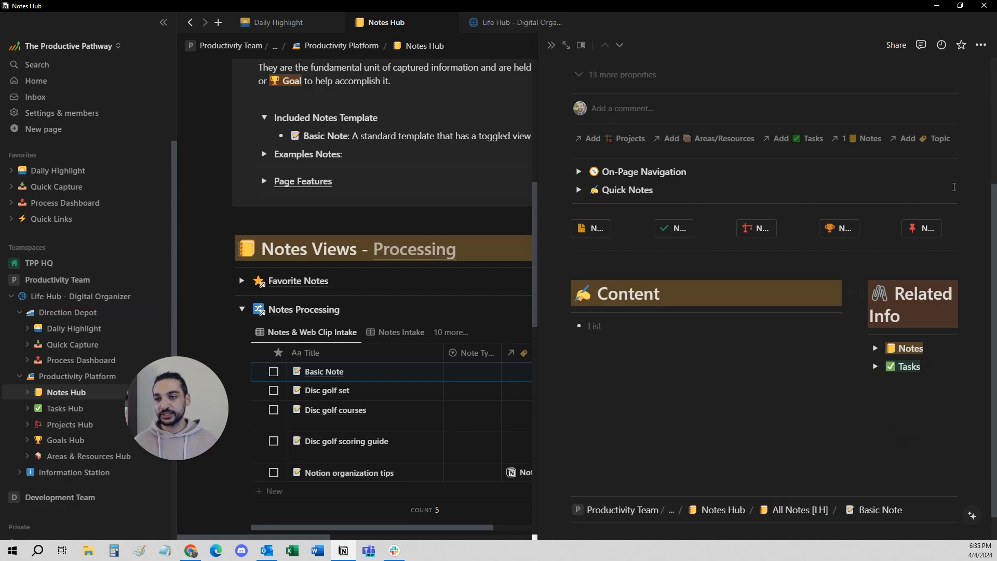
Link the first listed existing task to the Basic Note.
left_click(800, 138)
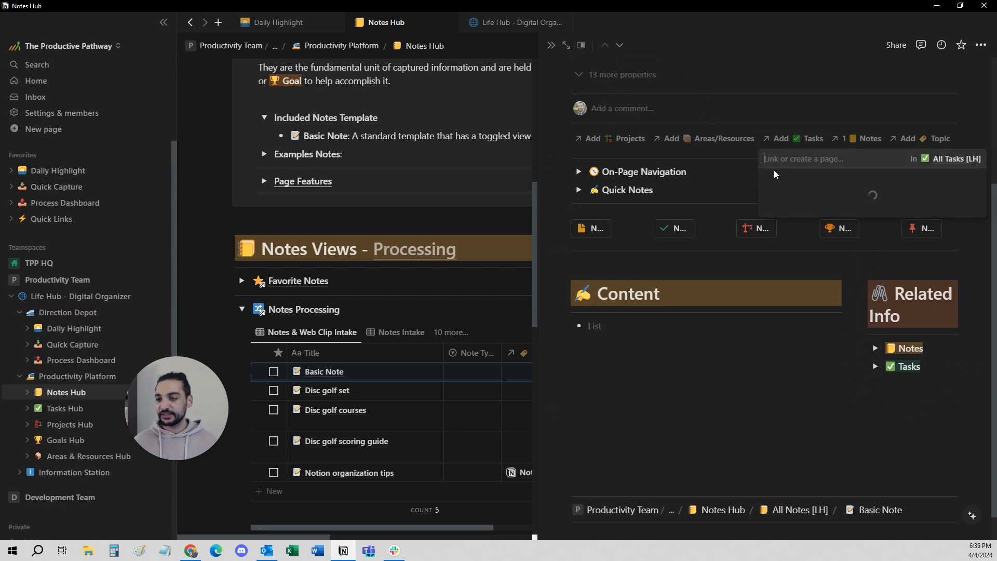
left_click(795, 198)
left_click(783, 390)
Rename the Basic Note as "Pet up and down".
scroll(783, 389, "up", 4)
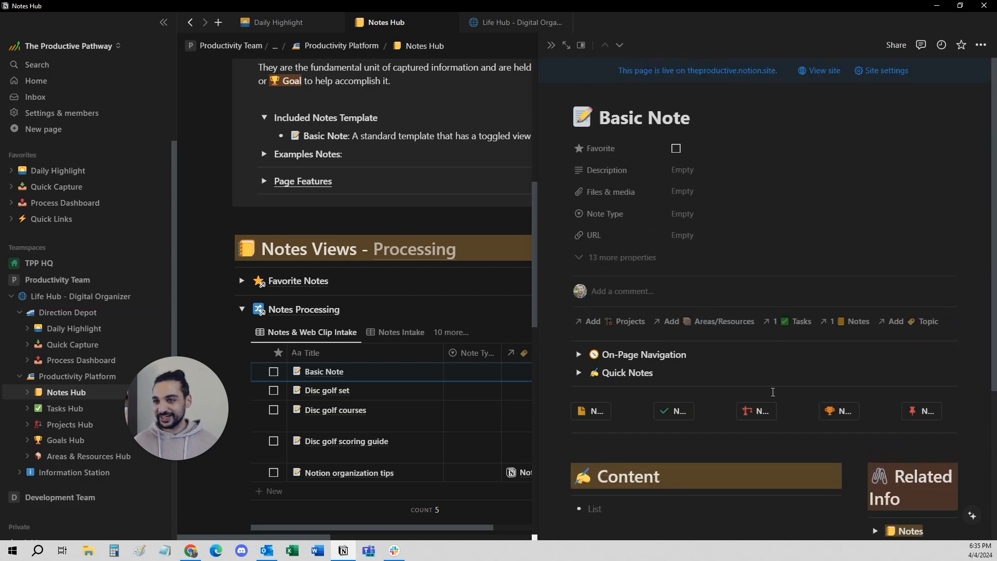
triple_click(629, 123)
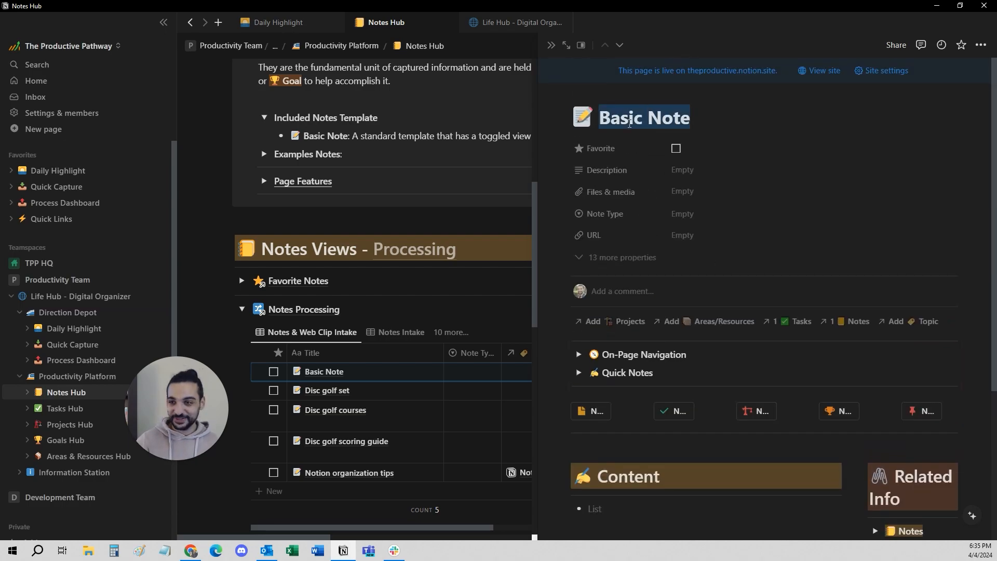
type("Pet up and do")
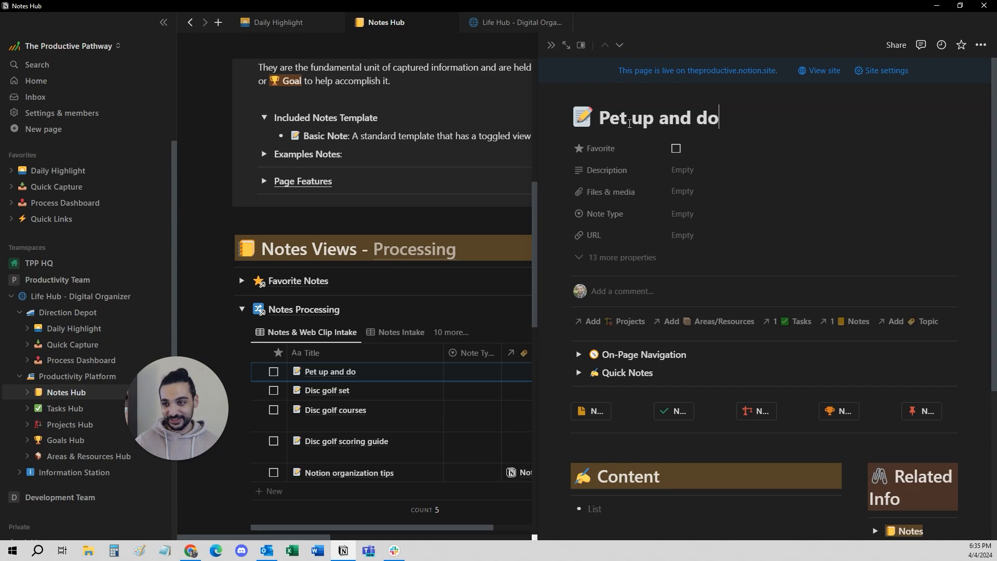
type("wn")
left_click(688, 513)
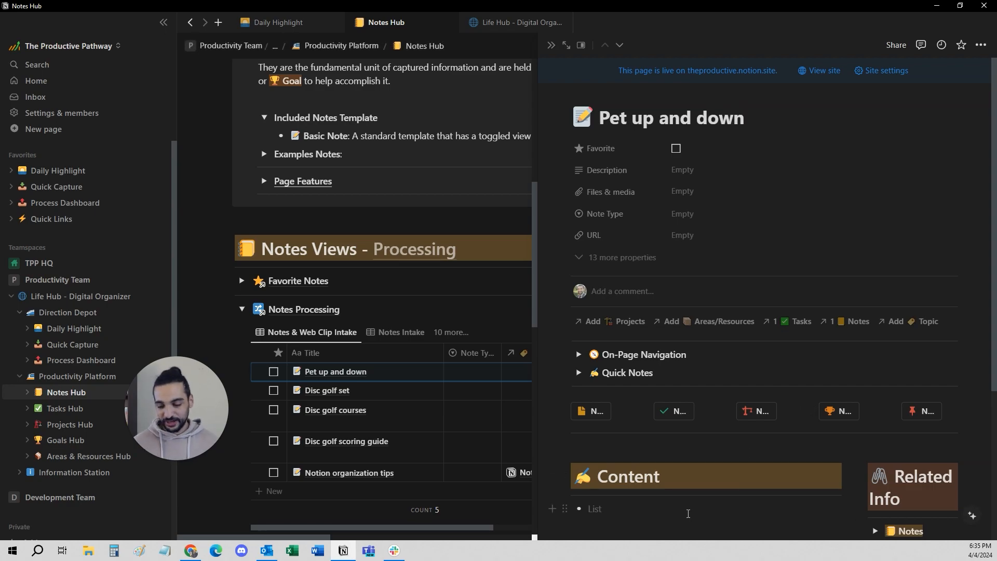
Expand the note's related Tasks section and select its Tasks by Project view.
scroll(706, 514, "down", 3)
left_click(876, 393)
scroll(883, 395, "down", 1)
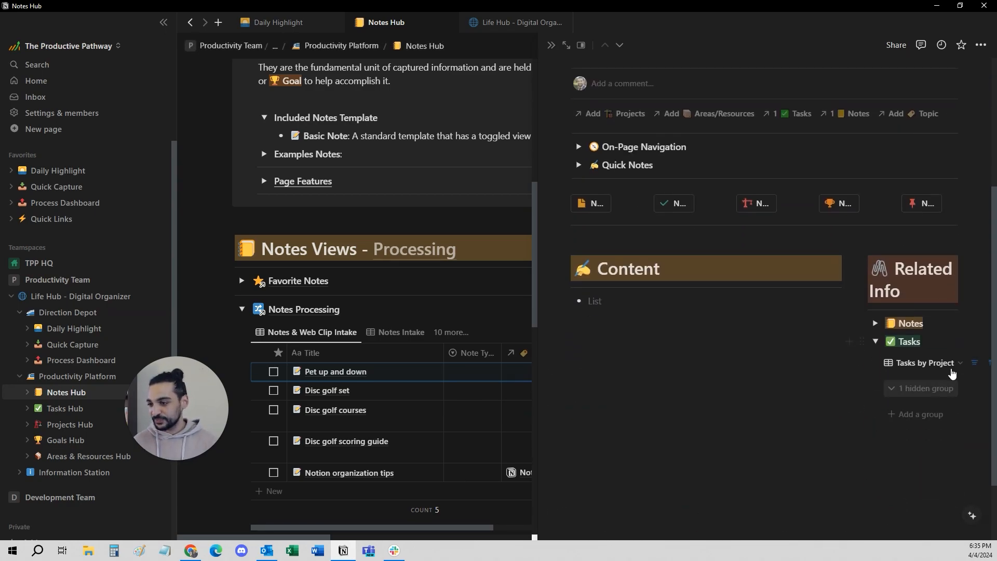
left_click(922, 364)
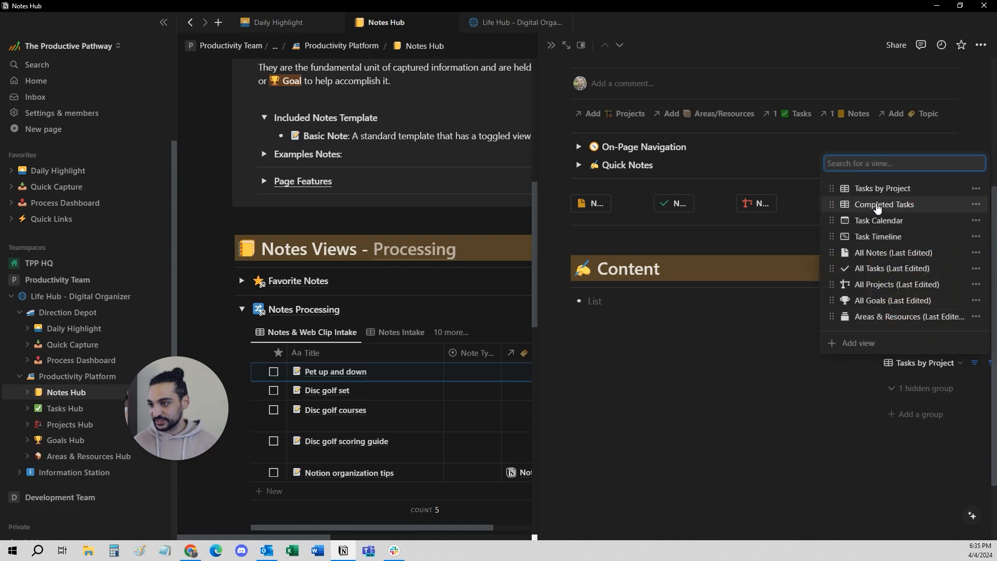
left_click(878, 188)
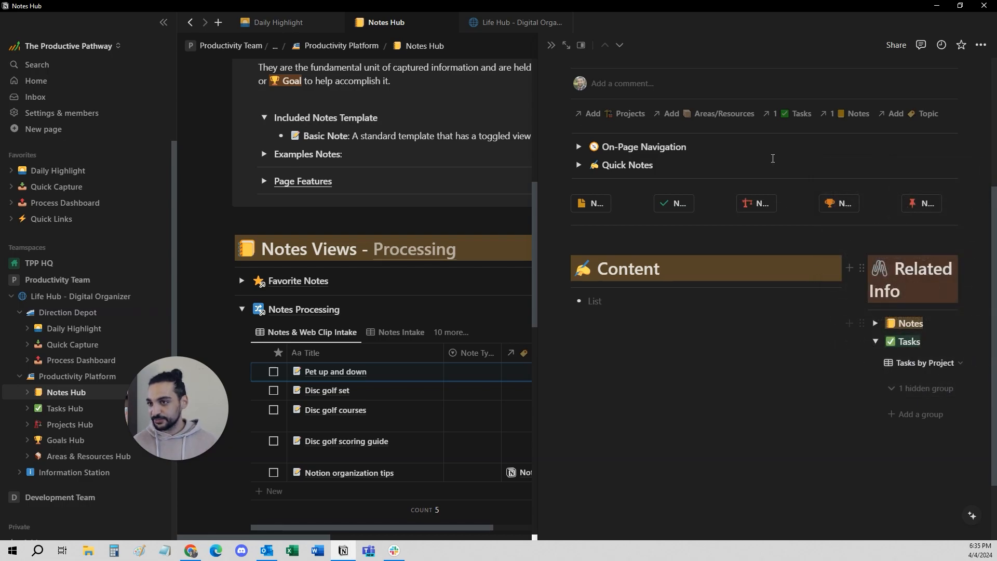
Switch the note's related tasks to the Completed Tasks view, check the linked task, and collapse the Tasks section.
left_click(928, 364)
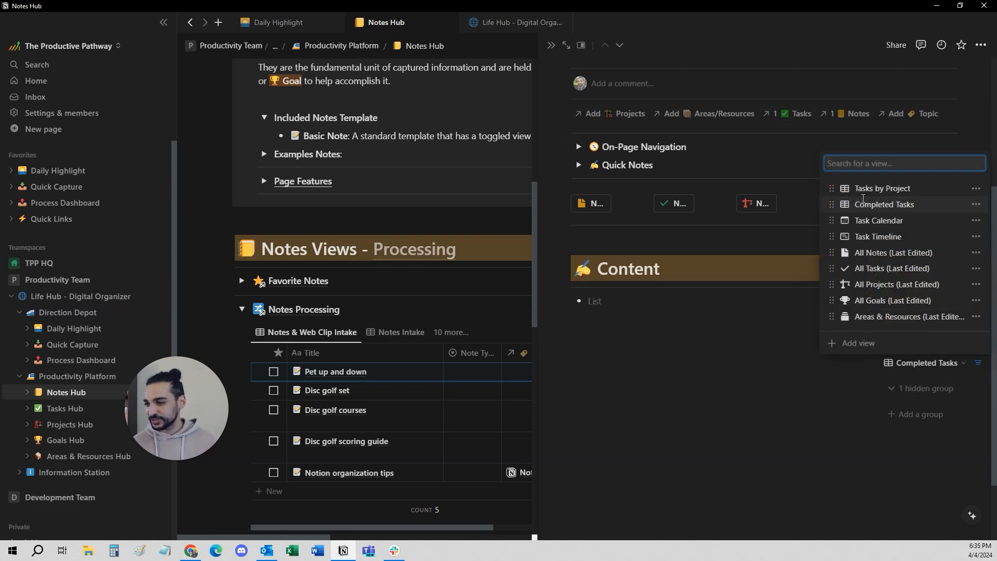
left_click(907, 205)
scroll(926, 430, "right", 2)
scroll(924, 441, "left", 1)
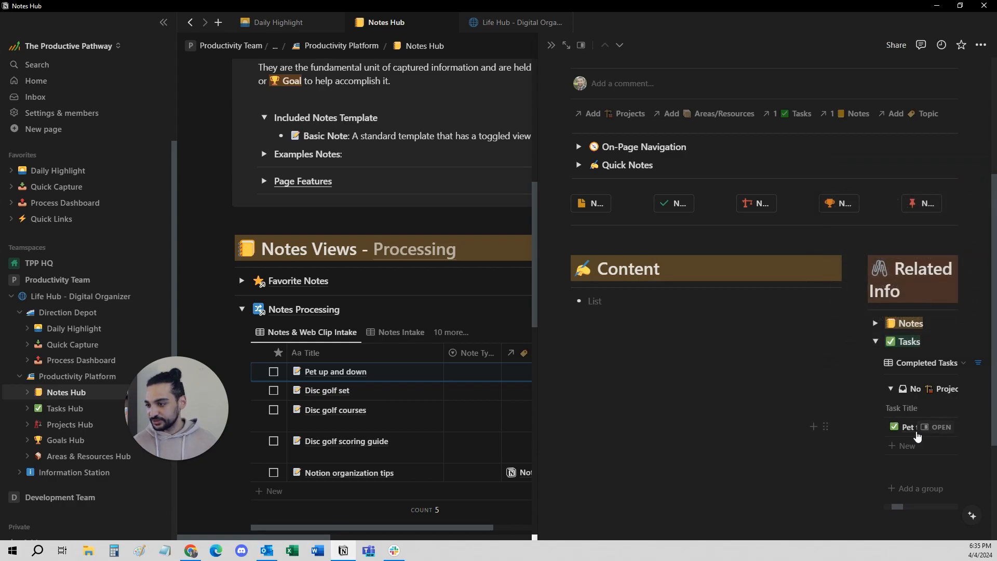
scroll(912, 424, "right", 1)
scroll(912, 425, "left", 1)
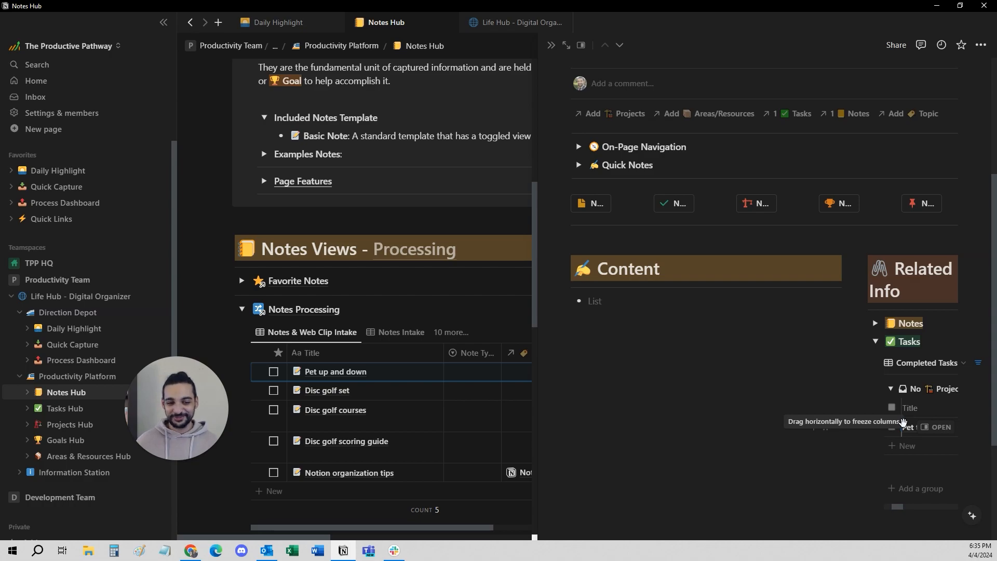
left_click(875, 341)
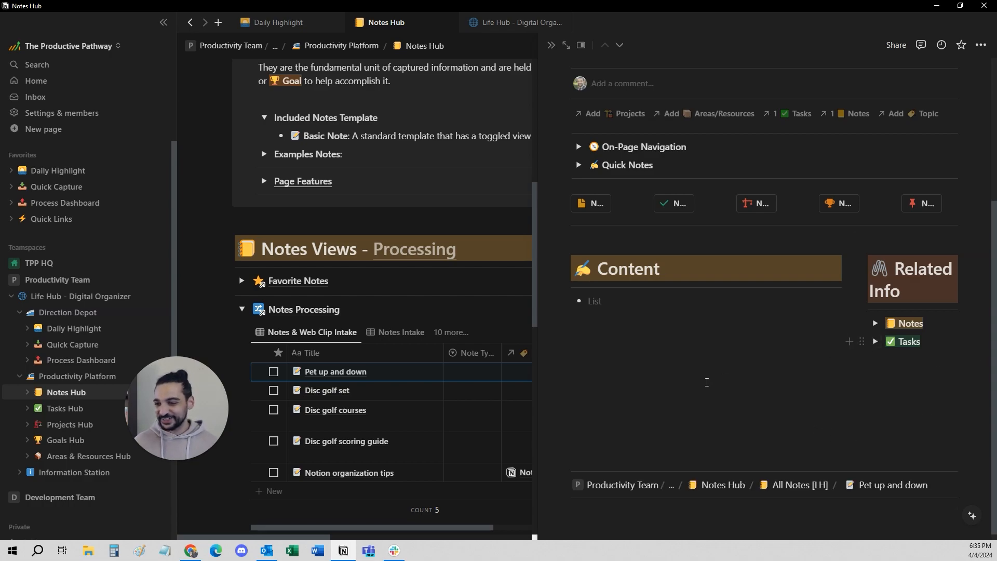
Write "add any details" in the note's Content section and turn the line into a Heading 2.
scroll(672, 391, "up", 4)
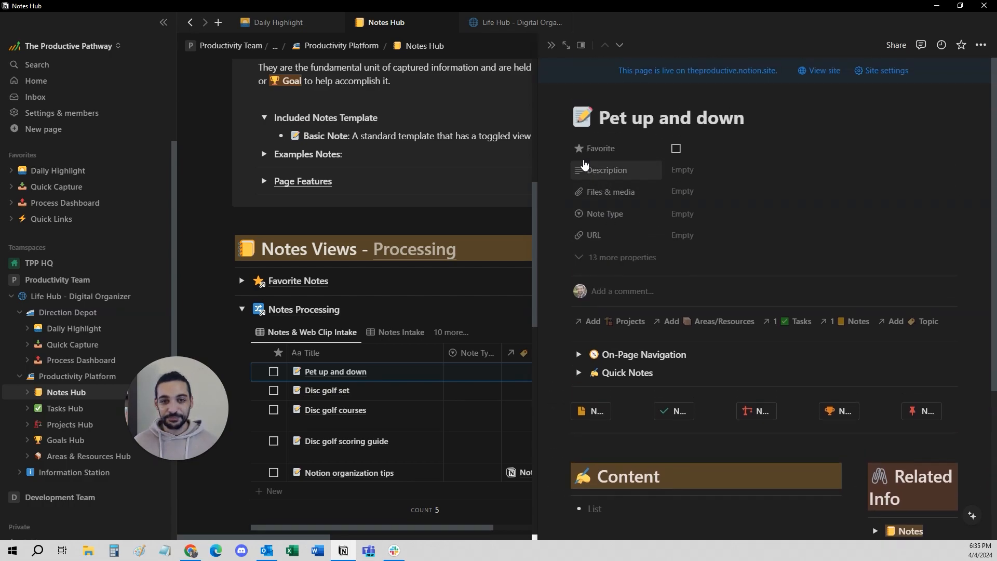
scroll(690, 418, "down", 2)
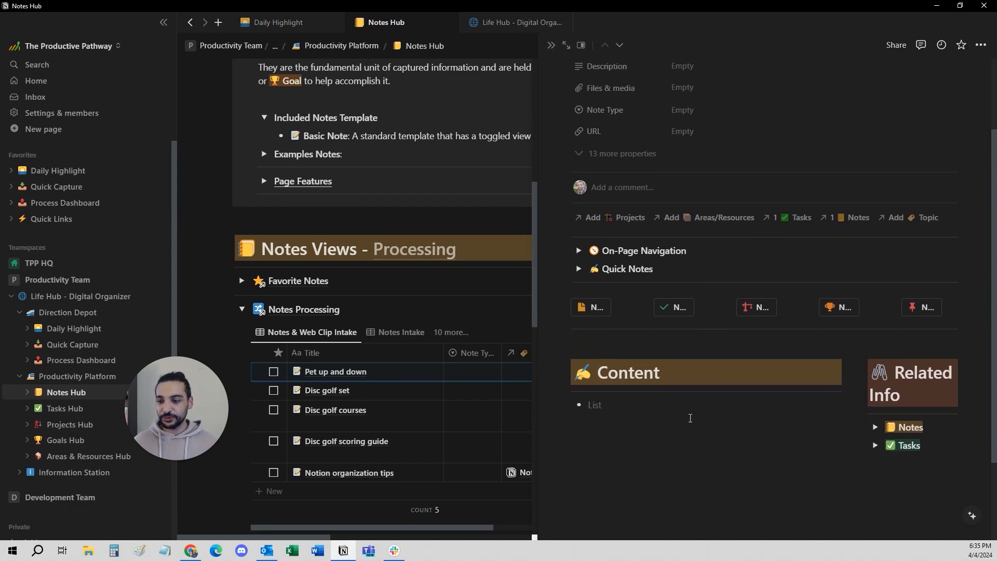
type("add any det")
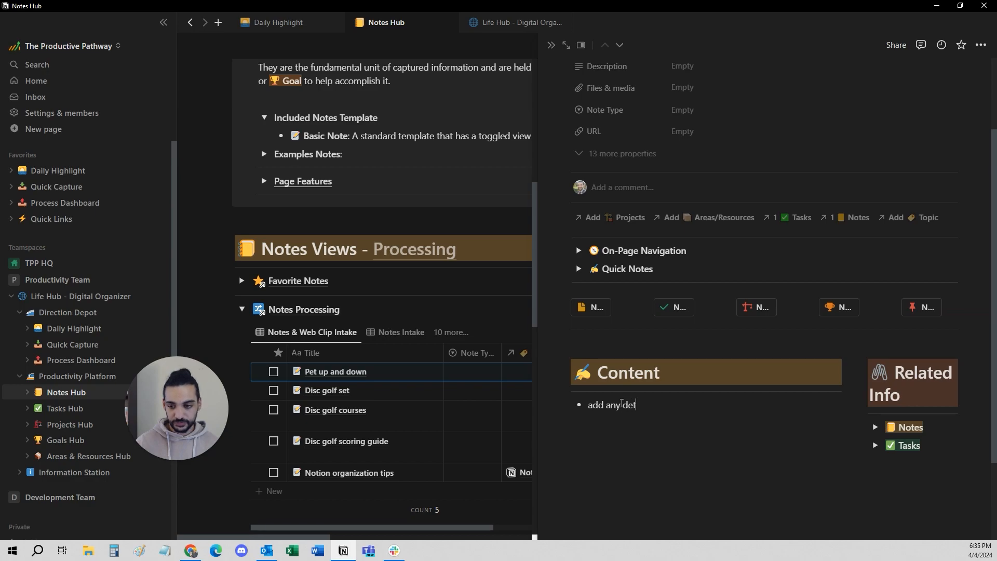
type("/tunr2")
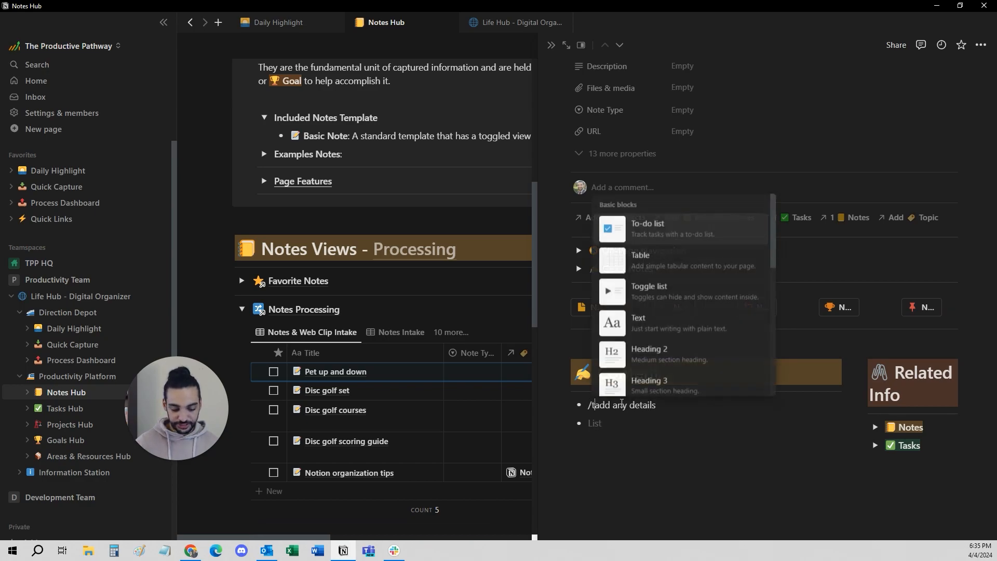
key("BackSpace")
key("BackSpace")
key("BackSpace")
type("rn2")
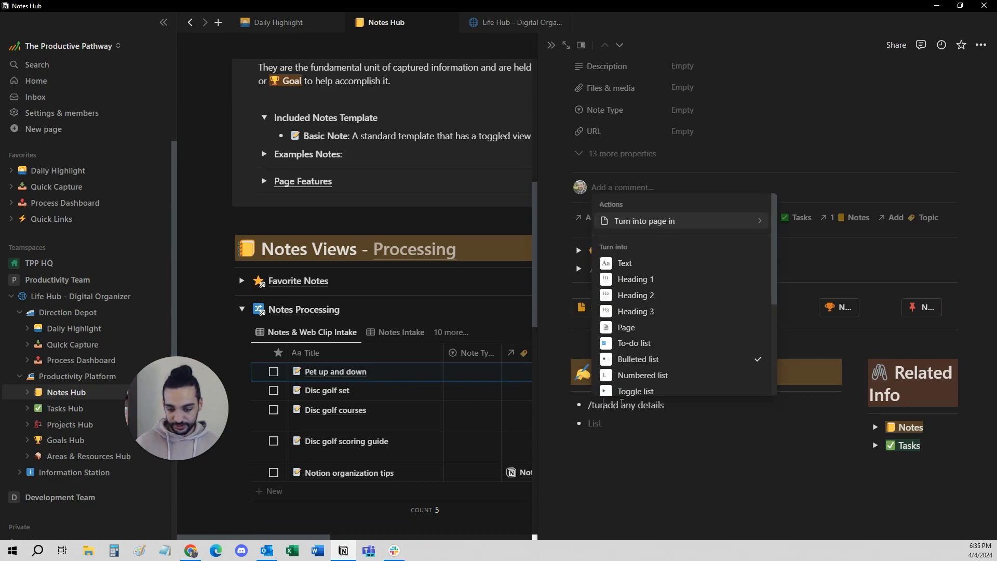
key("Return")
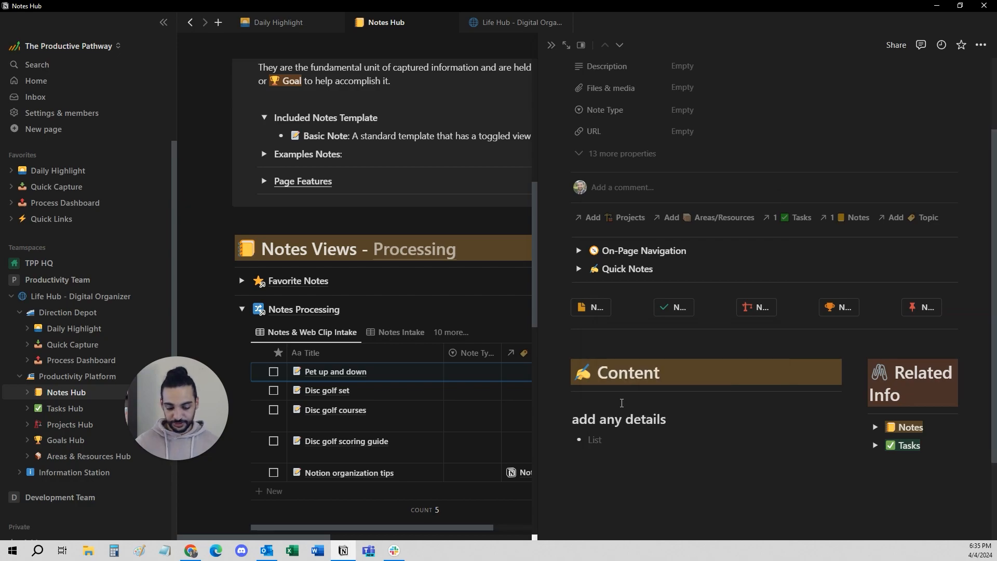
Add the to-do item "Please check when done" below the "add any details" heading.
type("[]")
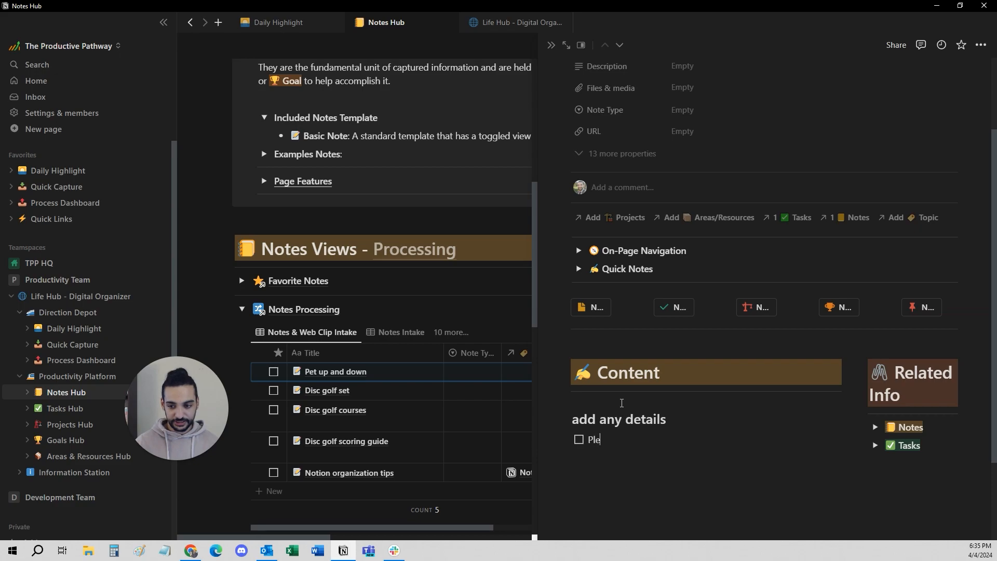
type("Please check when done")
key("Return")
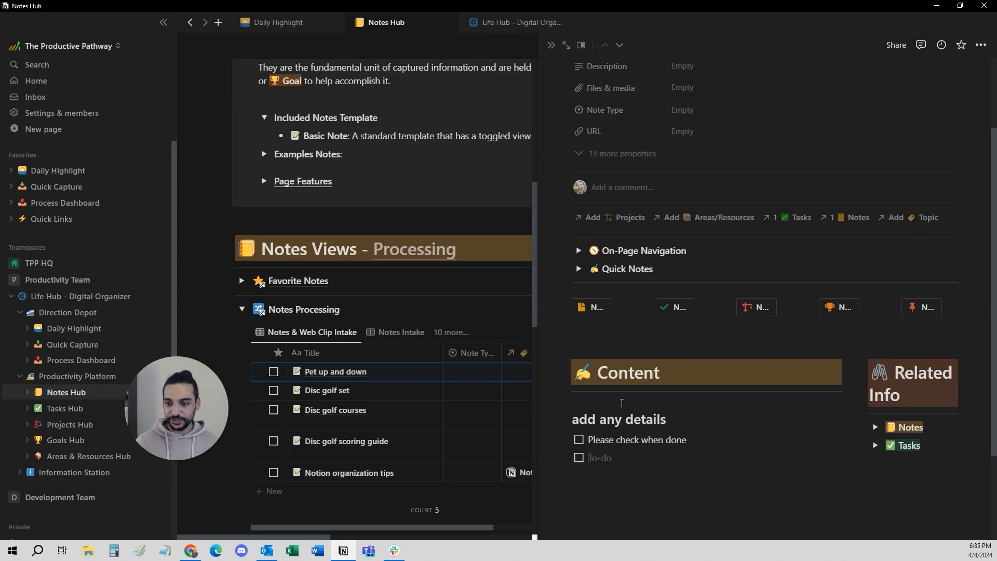
Turn the empty to-do line below "Please check when done" into a bulleted list item.
type("/tunr bul")
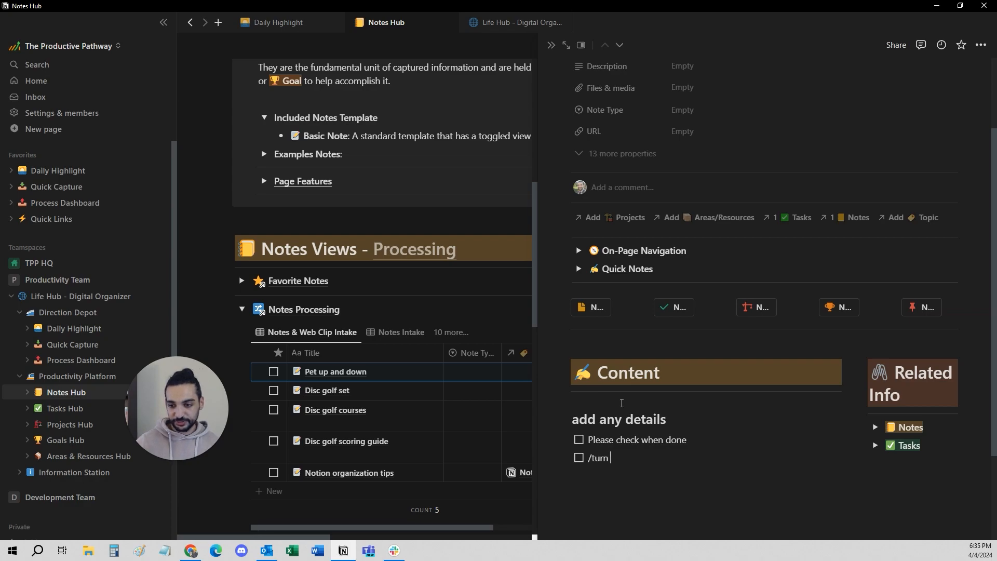
type("/turn")
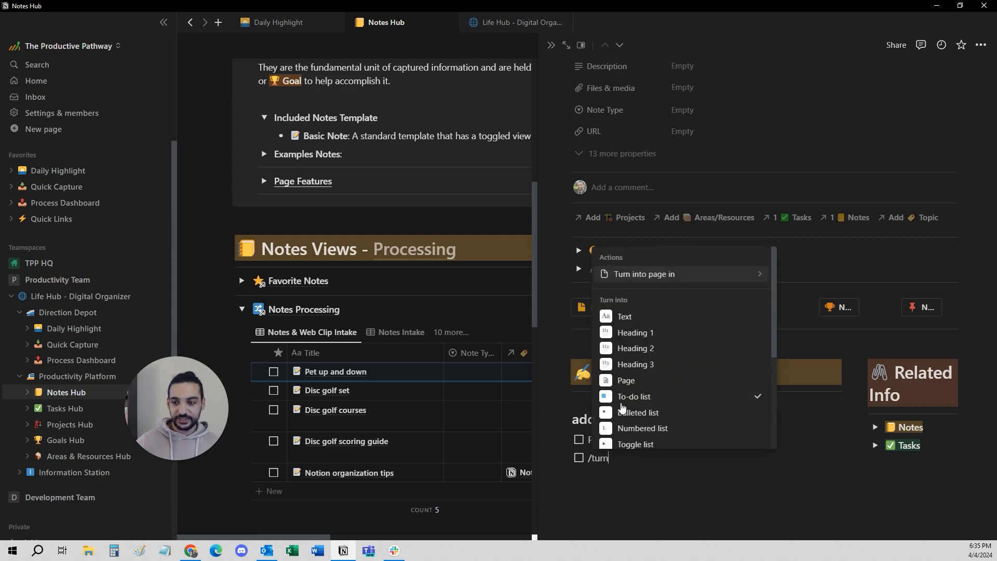
left_click(638, 413)
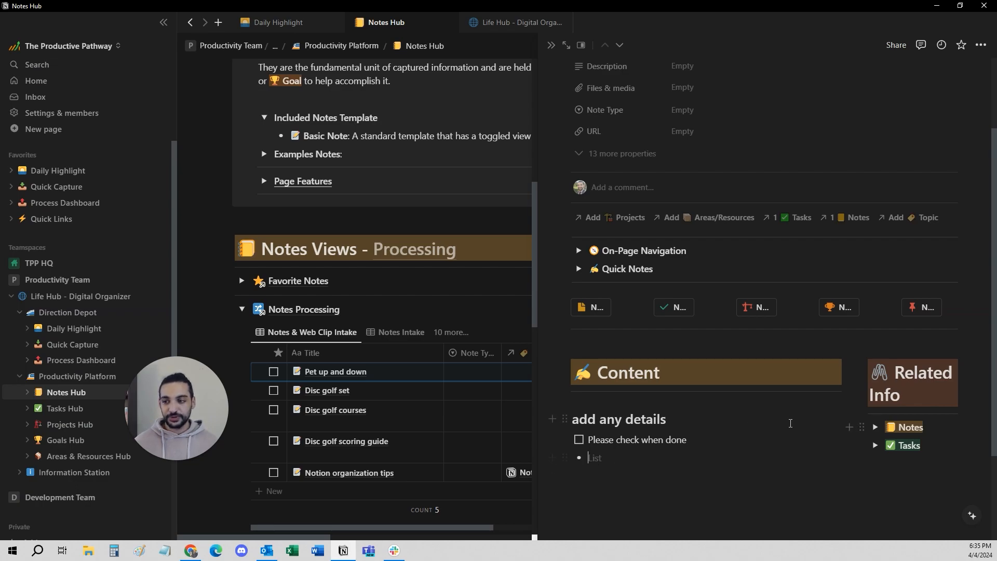
Insert a simple table below the to-do item and delete it again.
type("/table")
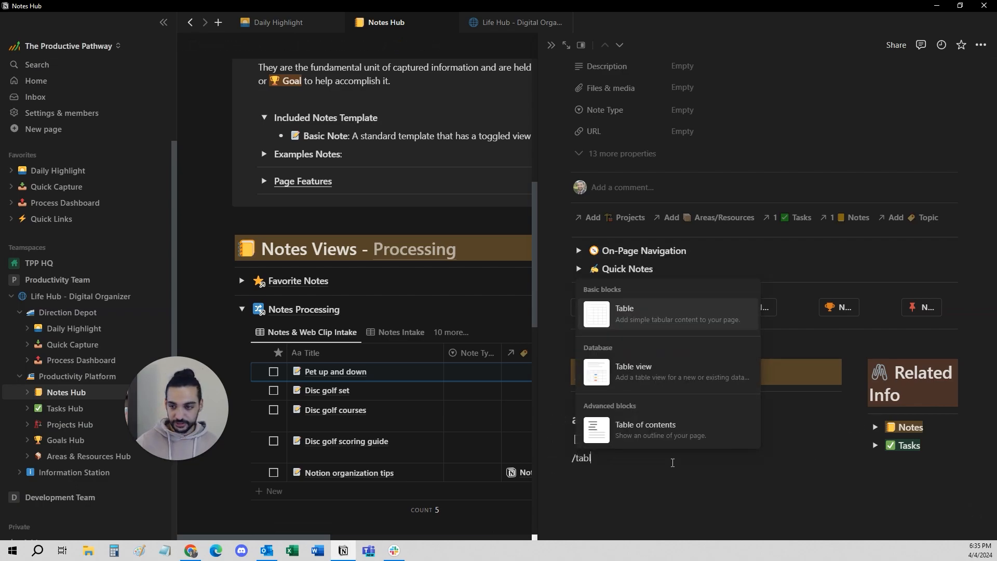
key("Return")
scroll(667, 470, "down", 1)
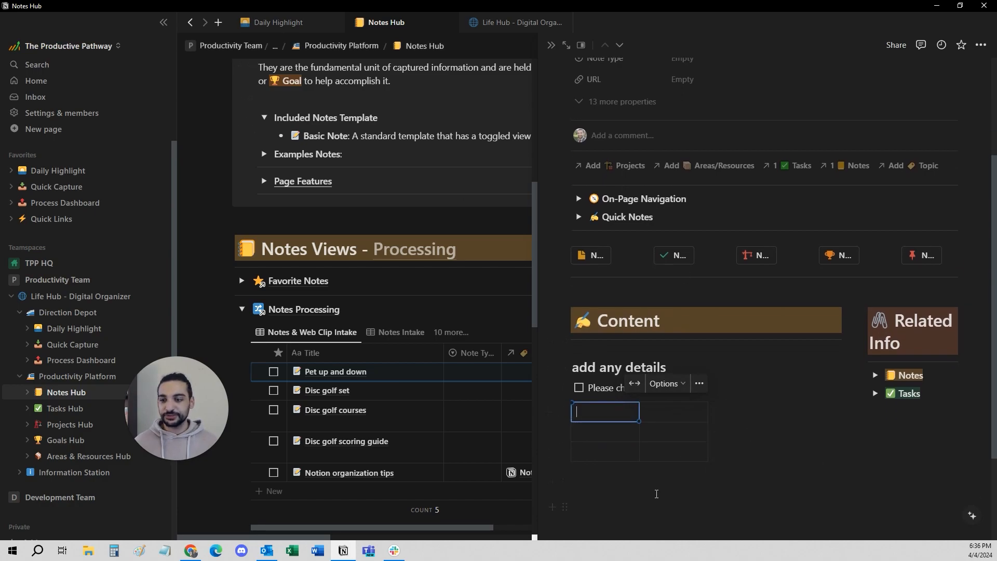
left_click_drag(656, 494, 577, 418)
key("Delete")
Mark the "Please check when done" to-do as completed and close the note's side view.
left_click(579, 388)
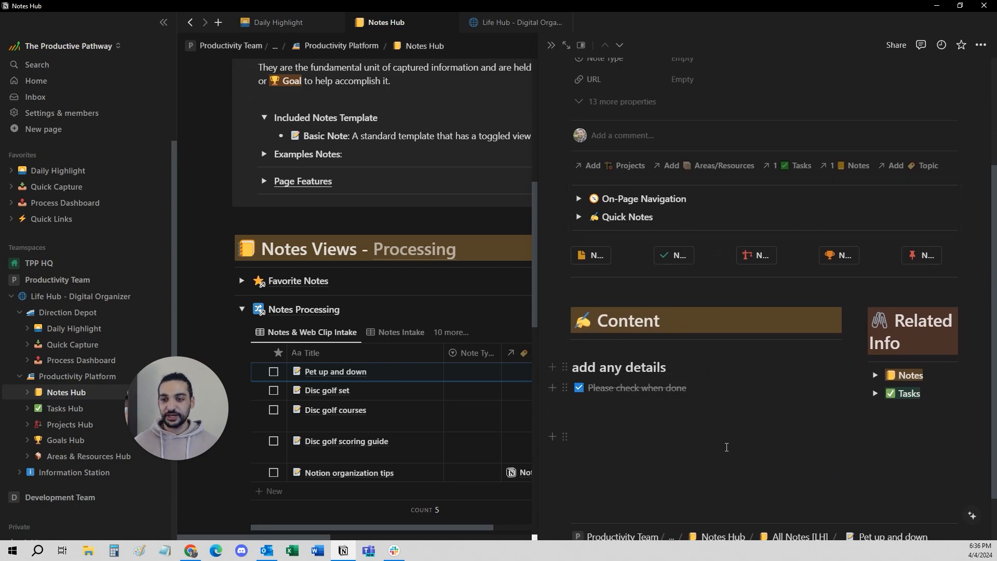
scroll(727, 364, "up", 5)
left_click(551, 45)
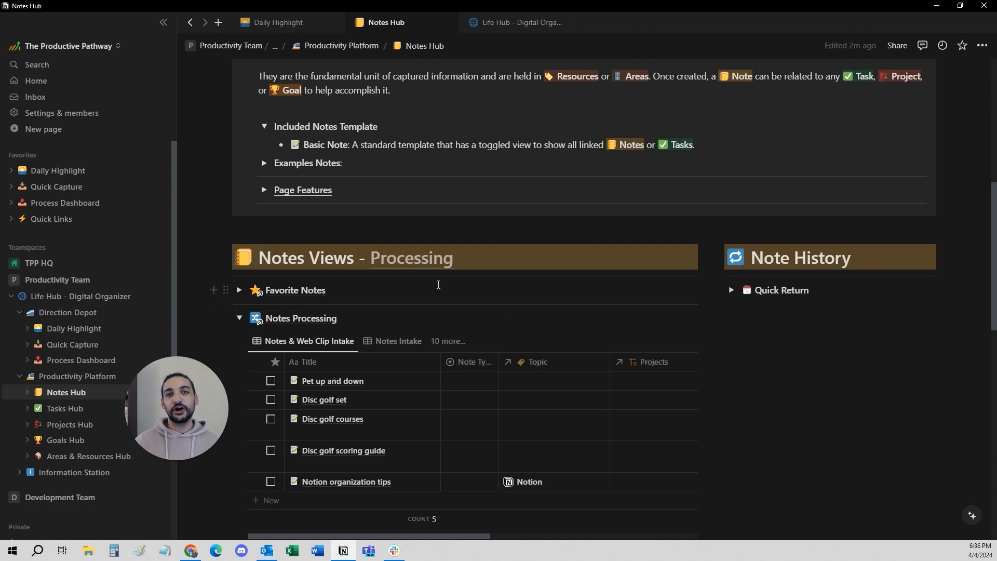
Set the note type of Pet up and down to Actionables in the Notes Processing table.
scroll(418, 380, "down", 1)
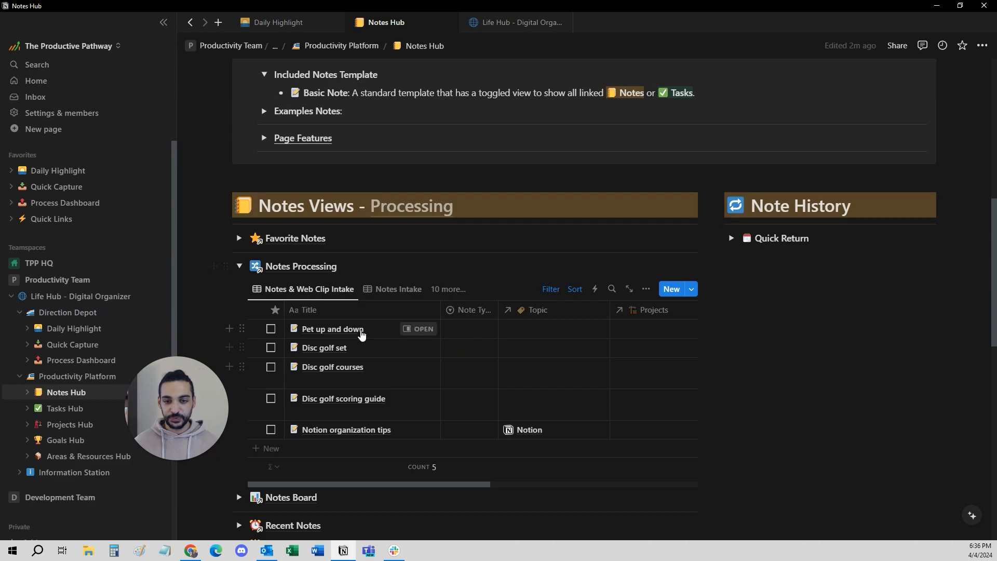
left_click(488, 330)
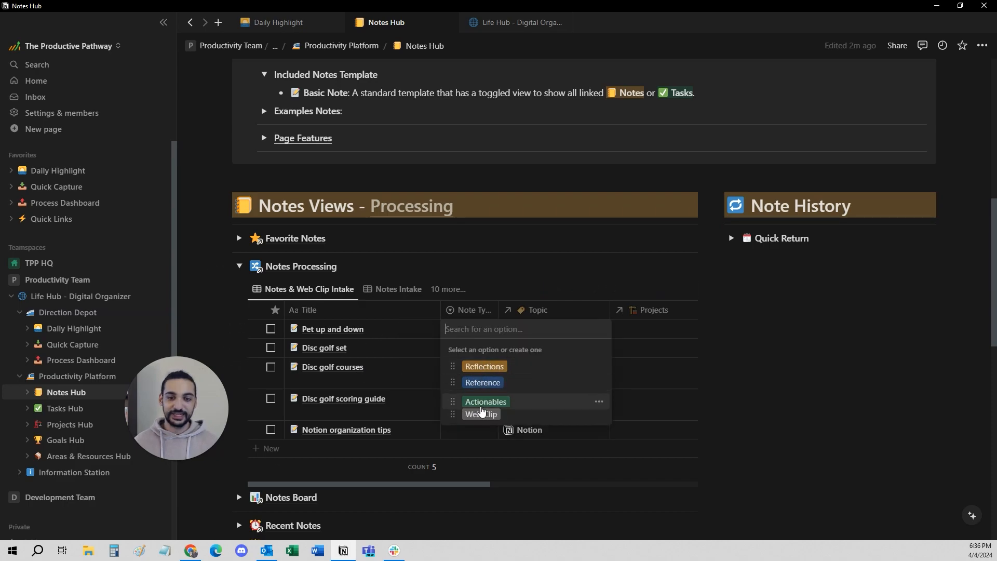
left_click(483, 398)
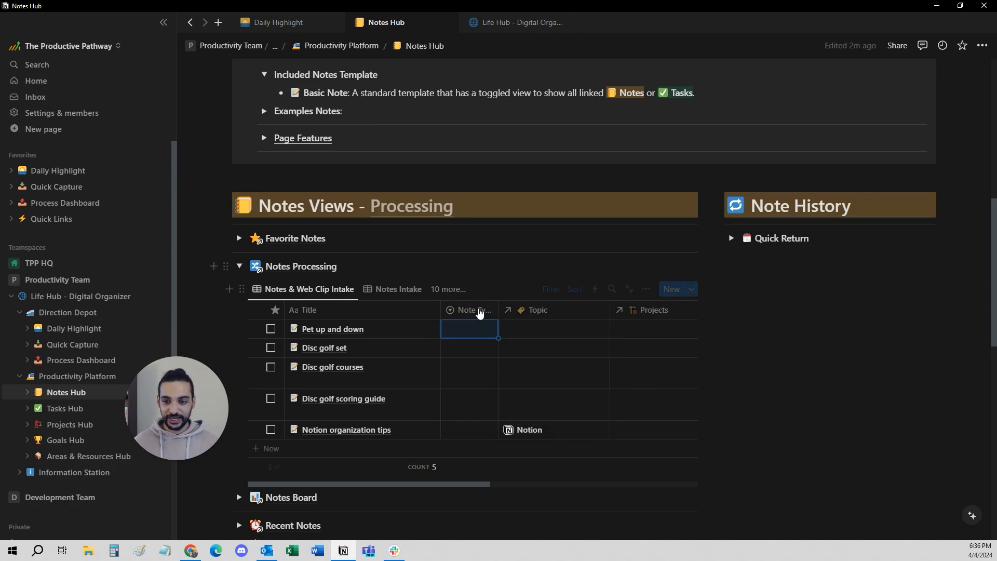
Link the Productivity topic to the Pet up and down note.
left_click(524, 329)
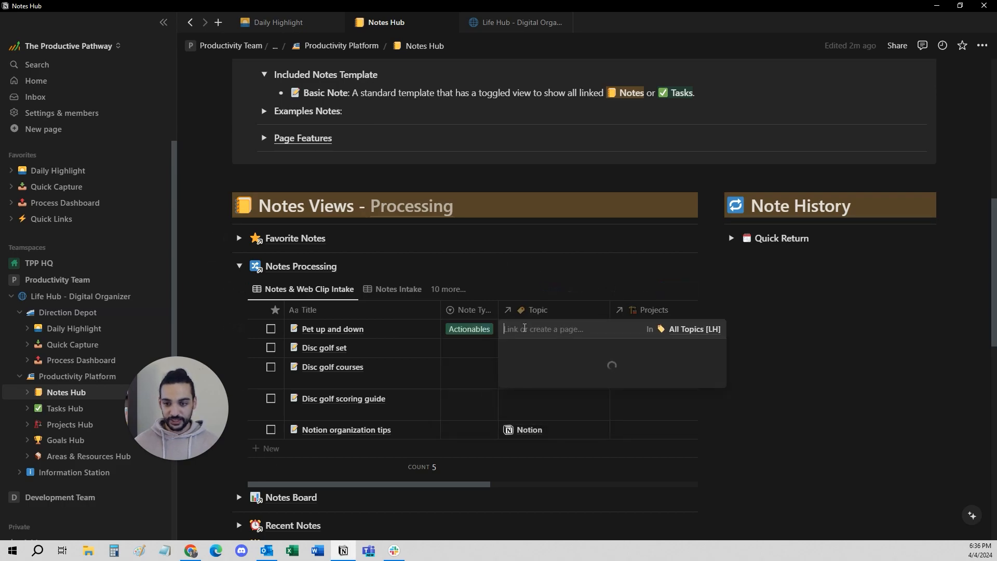
scroll(551, 468, "down", 3)
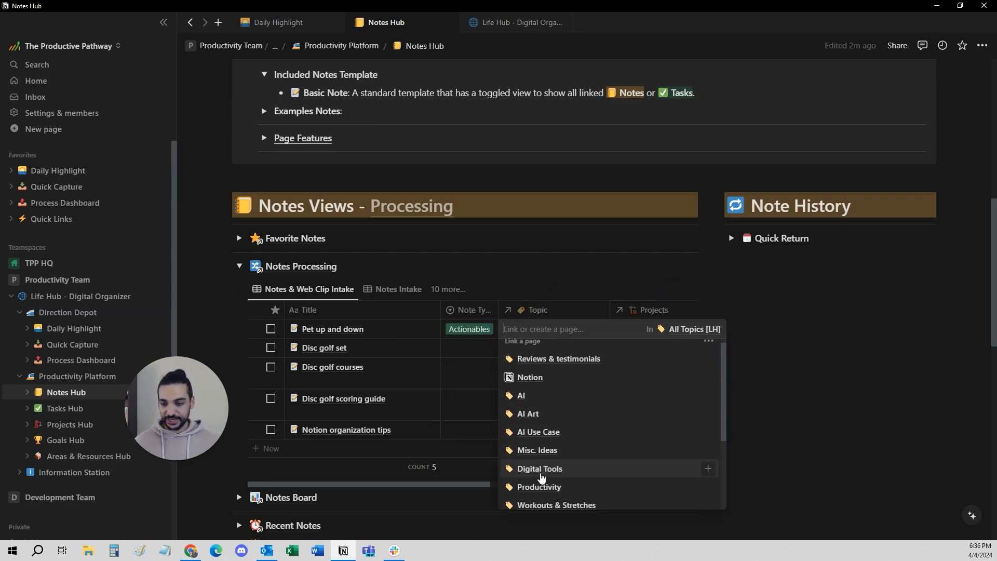
scroll(551, 390, "down", 1)
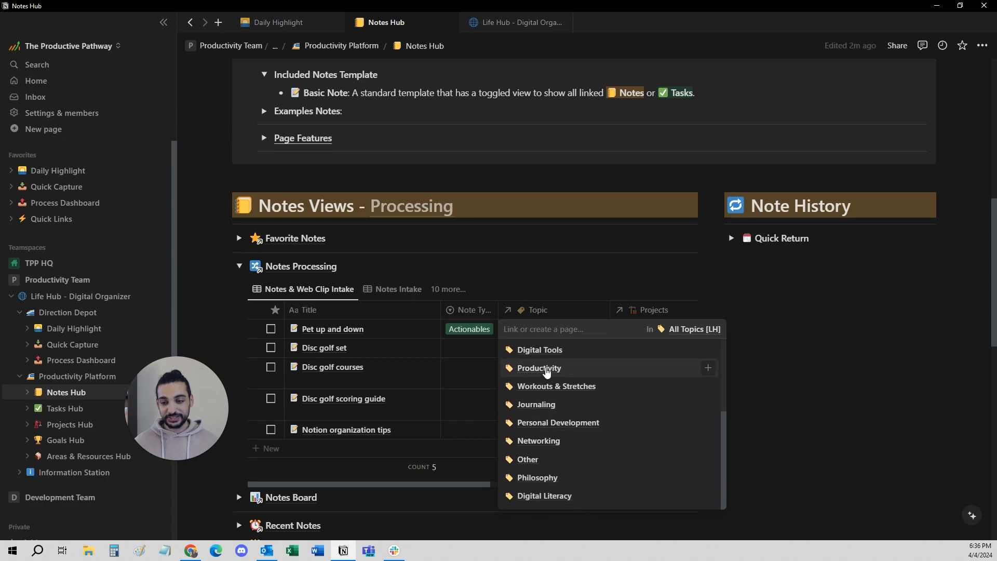
scroll(551, 387, "up", 1)
left_click(543, 384)
Link the Pet up and down note to the Life - Notes resource as its area/resource.
scroll(533, 370, "right", 2)
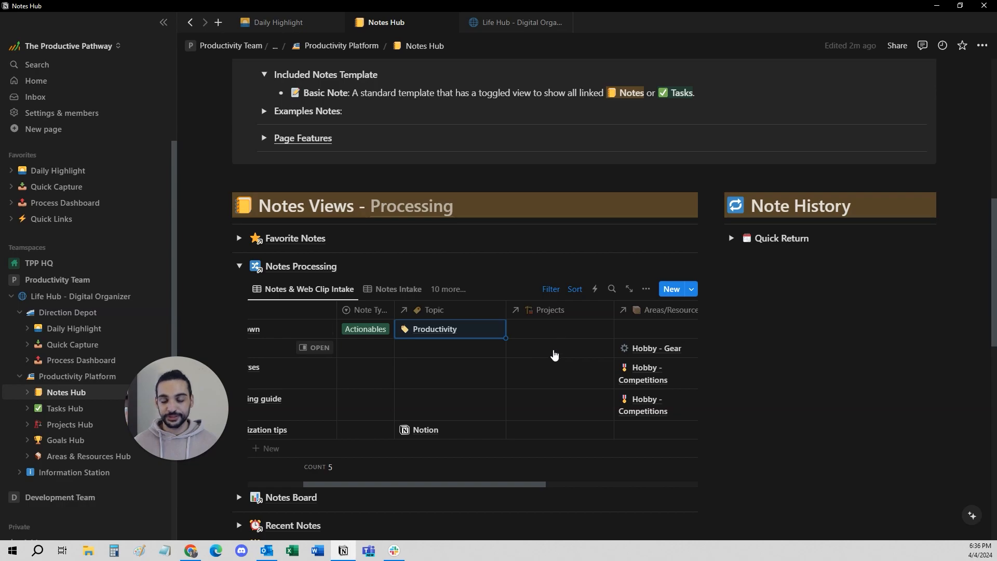
left_click(665, 329)
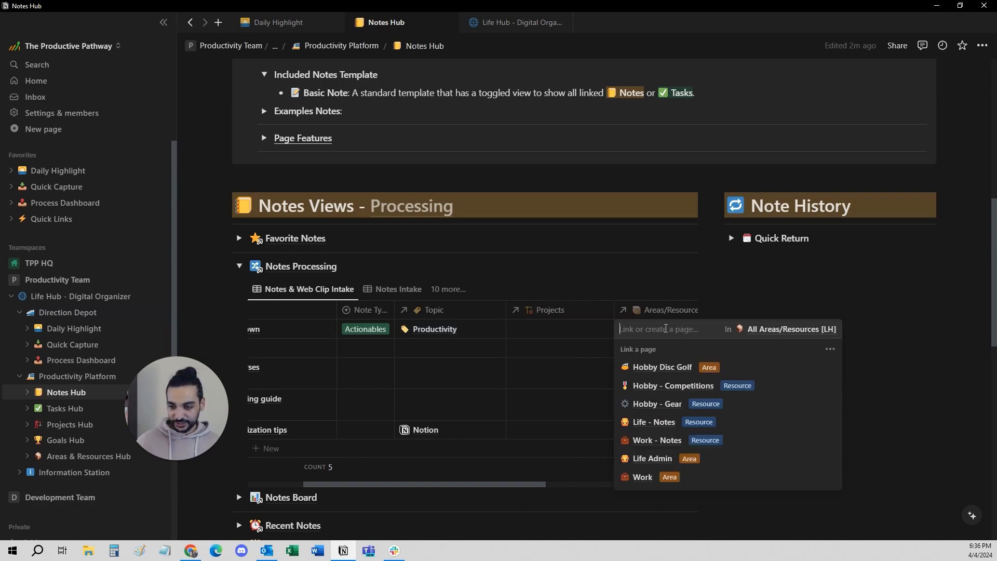
left_click(652, 459)
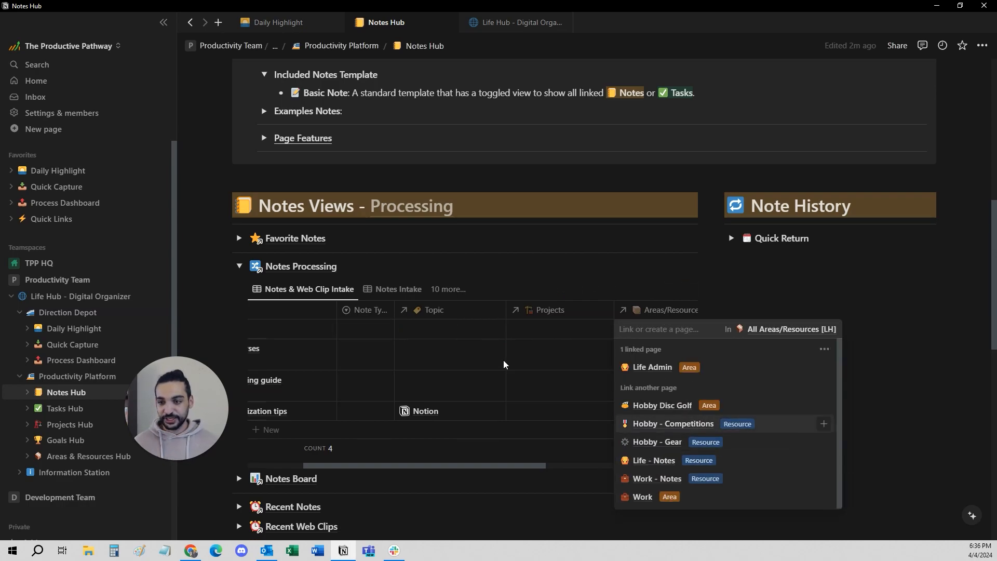
left_click(825, 367)
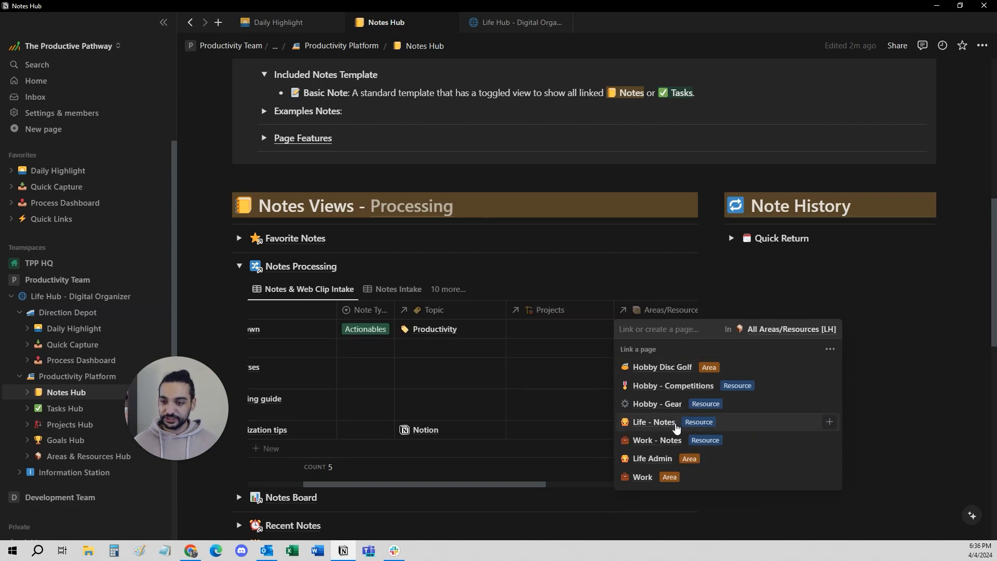
left_click(826, 422)
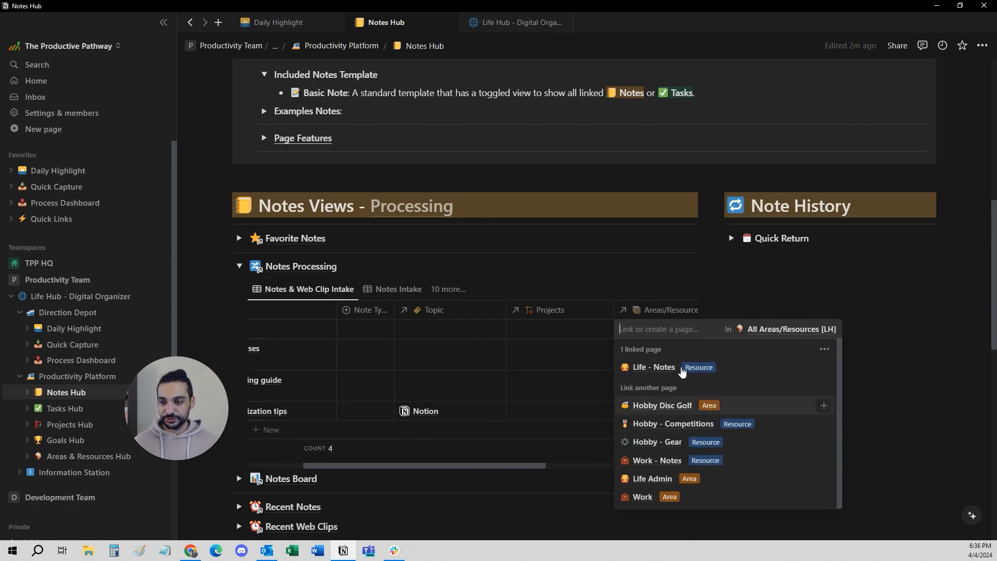
Open the linked Life - Notes page, review its Resource Notes sections, close it, and check the Notes Processing table.
left_click(682, 370)
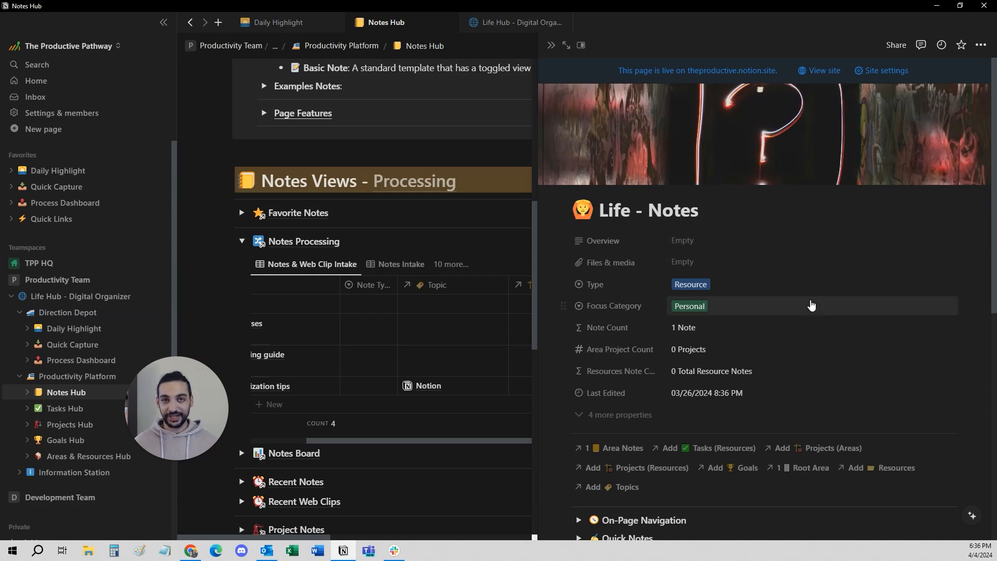
scroll(812, 305, "down", 8)
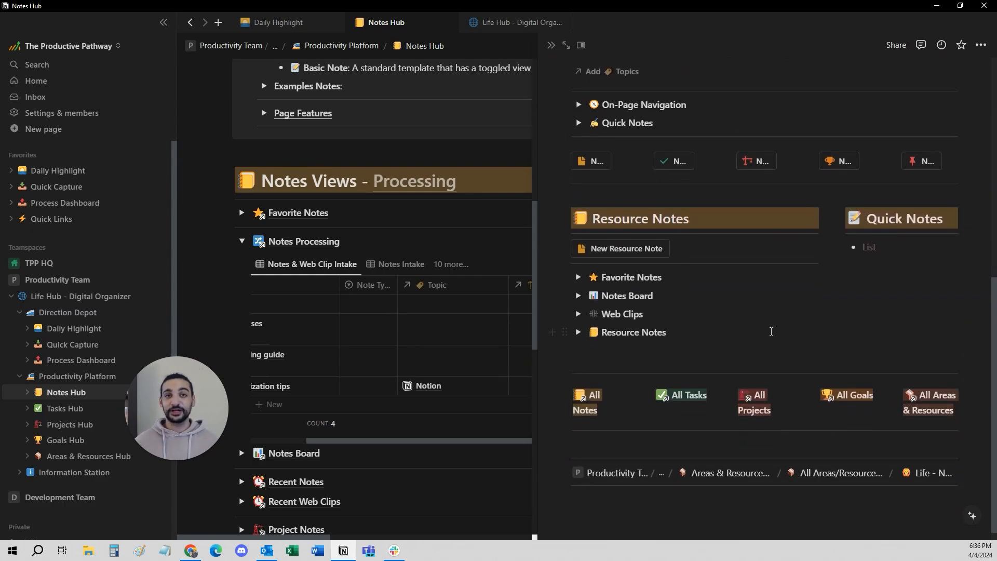
left_click(551, 45)
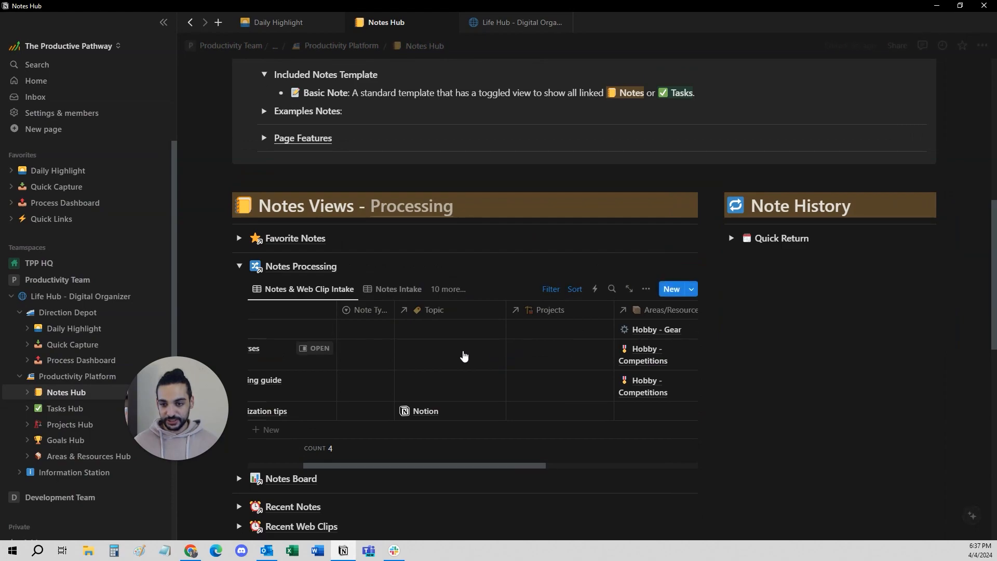
scroll(351, 333, "left", 3)
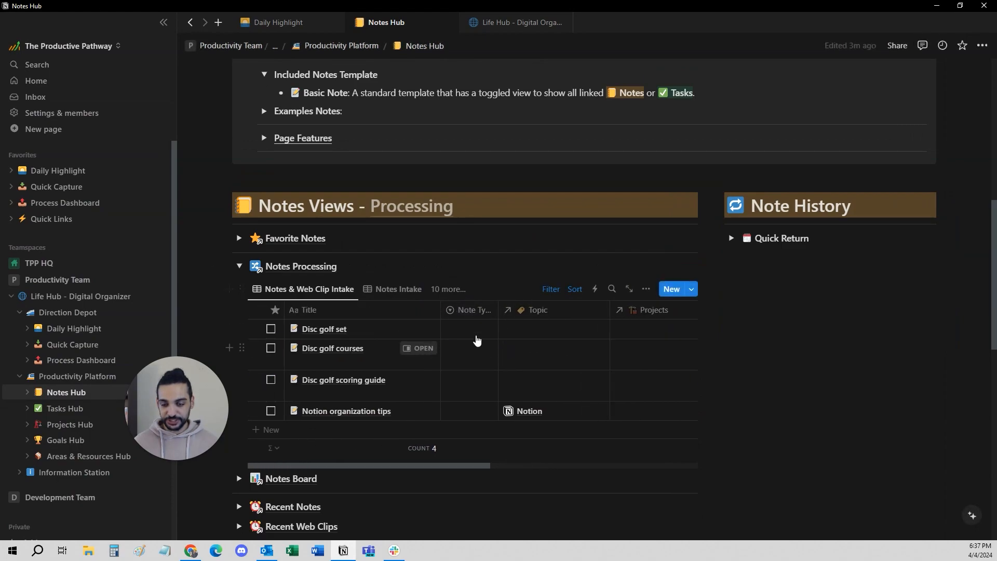
scroll(597, 351, "right", 3)
scroll(579, 357, "left", 3)
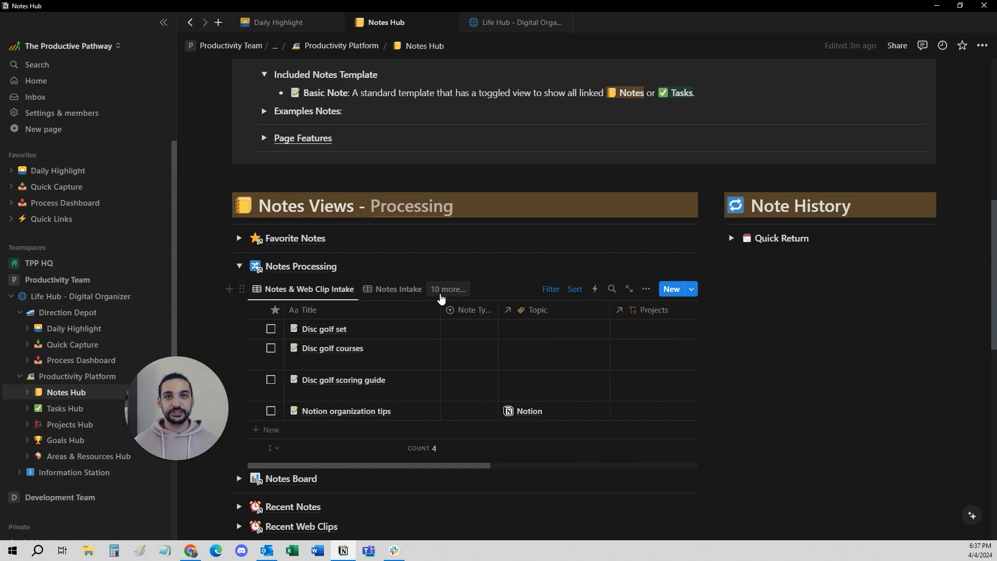
View all notes by last edited in the Notes Processing section, then collapse the section.
left_click(441, 294)
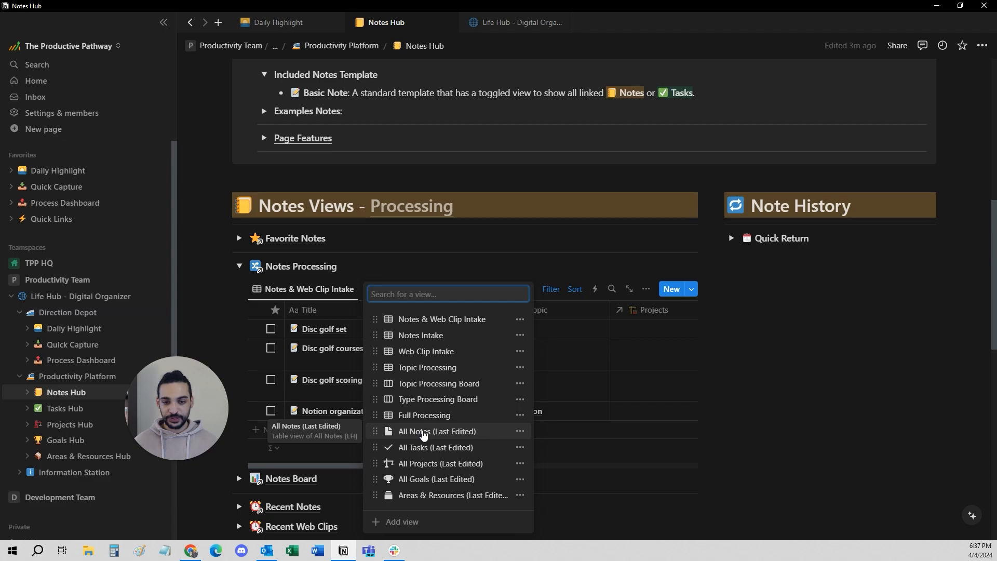
left_click(423, 433)
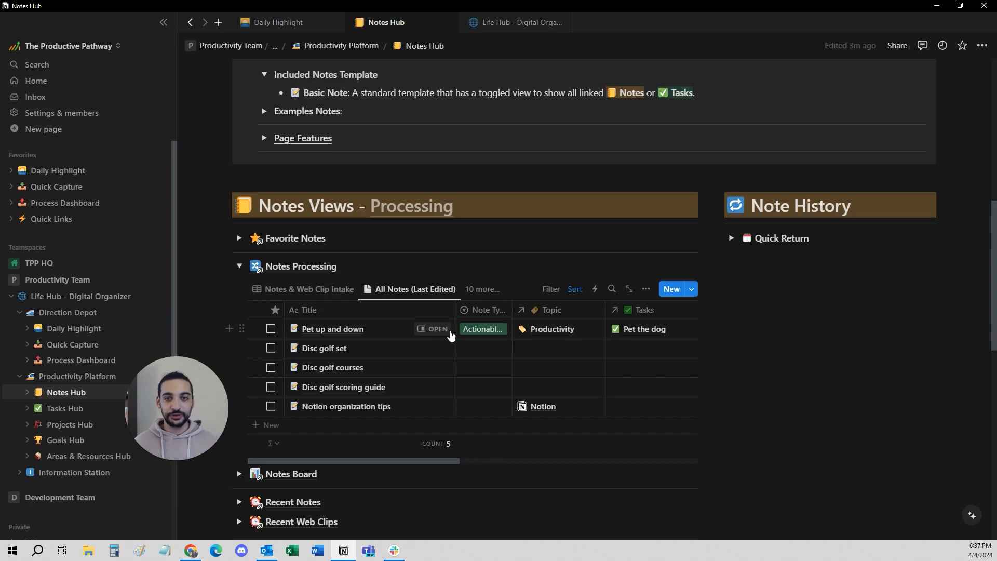
left_click(239, 266)
scroll(239, 359, "down", 1)
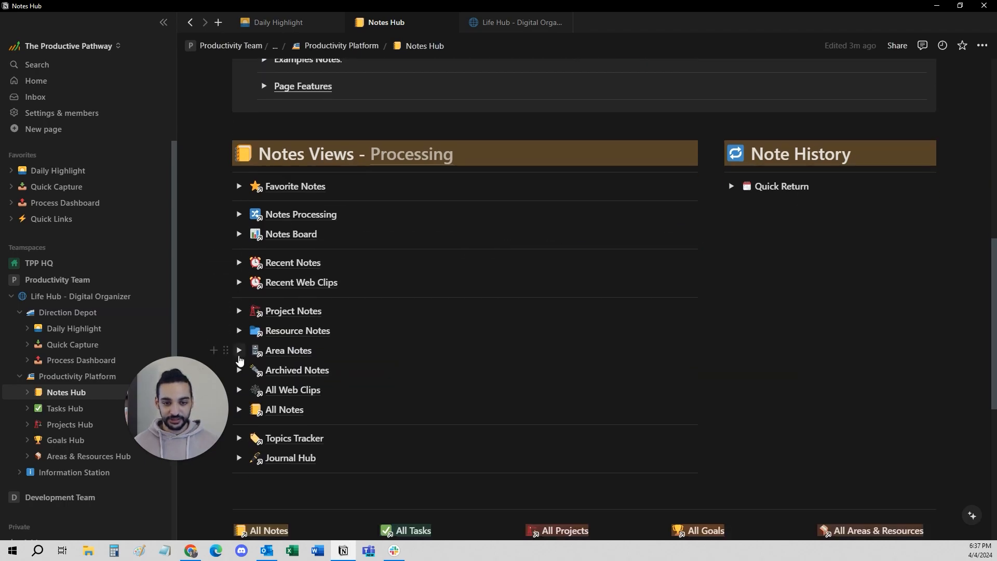
In the Area Notes section's All Notes (Last Edited) view, replace the Life - Notes link of Pet up and down with Hobby - Competitions.
left_click(238, 355)
left_click(435, 373)
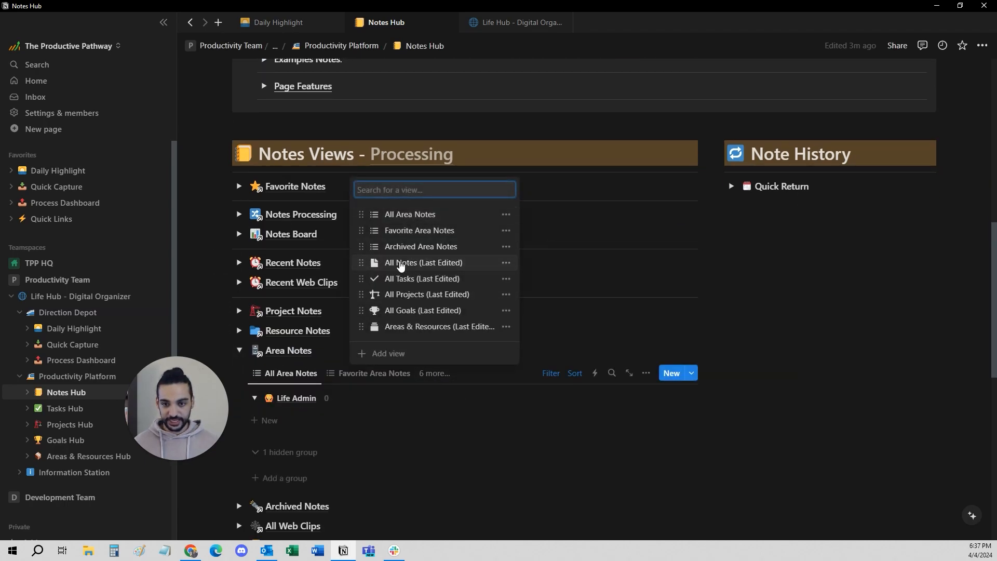
left_click(401, 263)
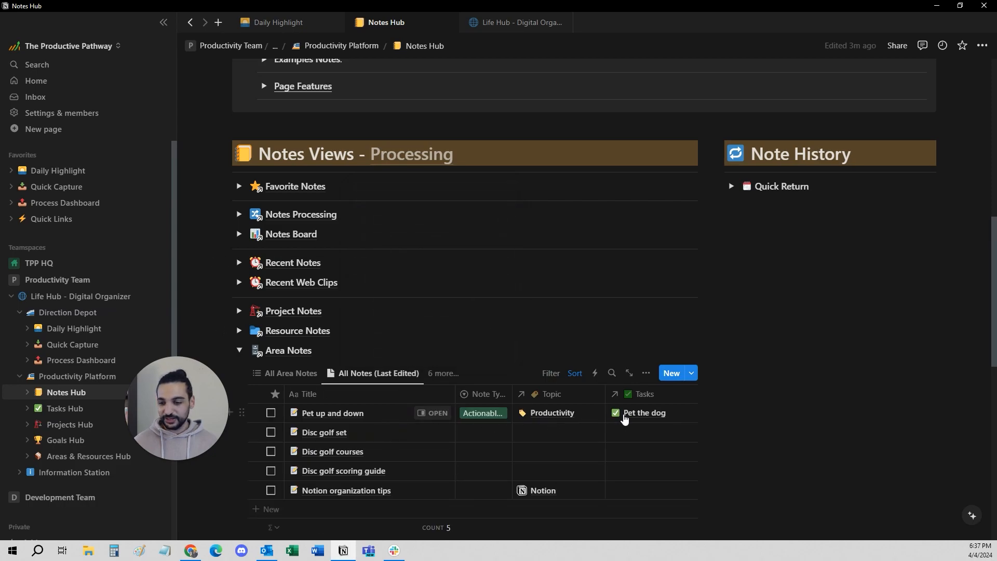
scroll(625, 419, "right", 5)
left_click(561, 412)
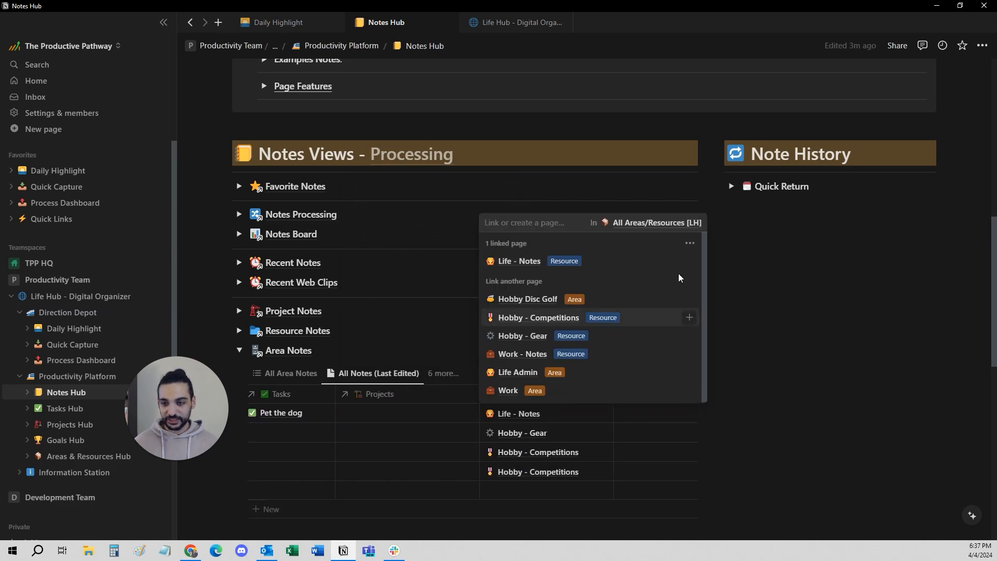
left_click(688, 262)
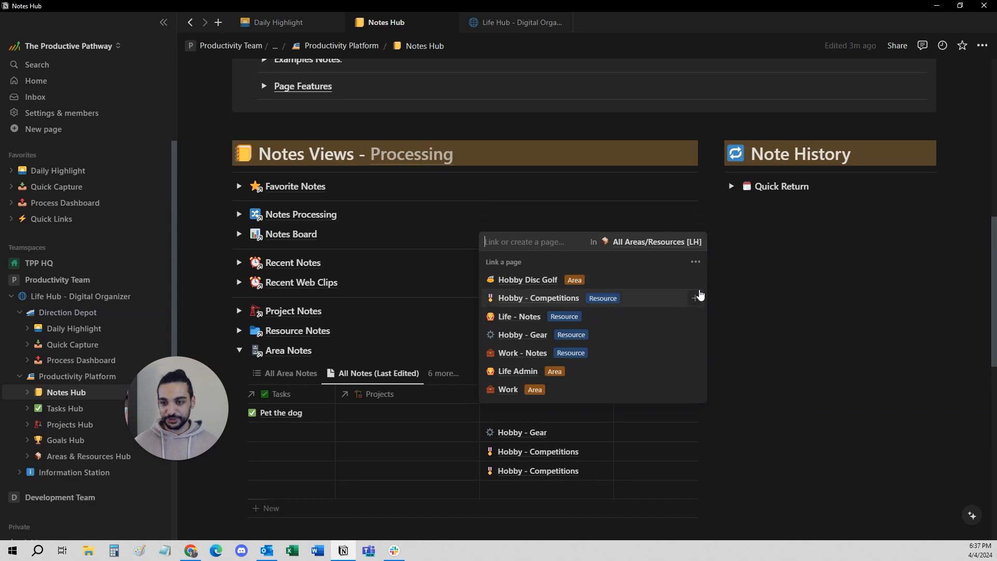
left_click(695, 297)
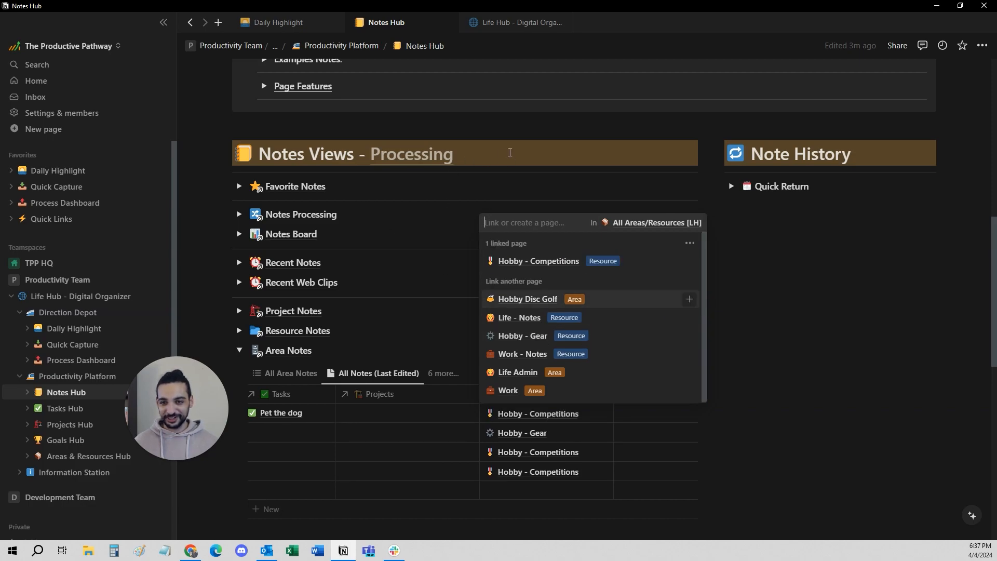
left_click(510, 152)
Return the Area Notes section to its All Area Notes view and collapse it.
scroll(467, 454, "left", 5)
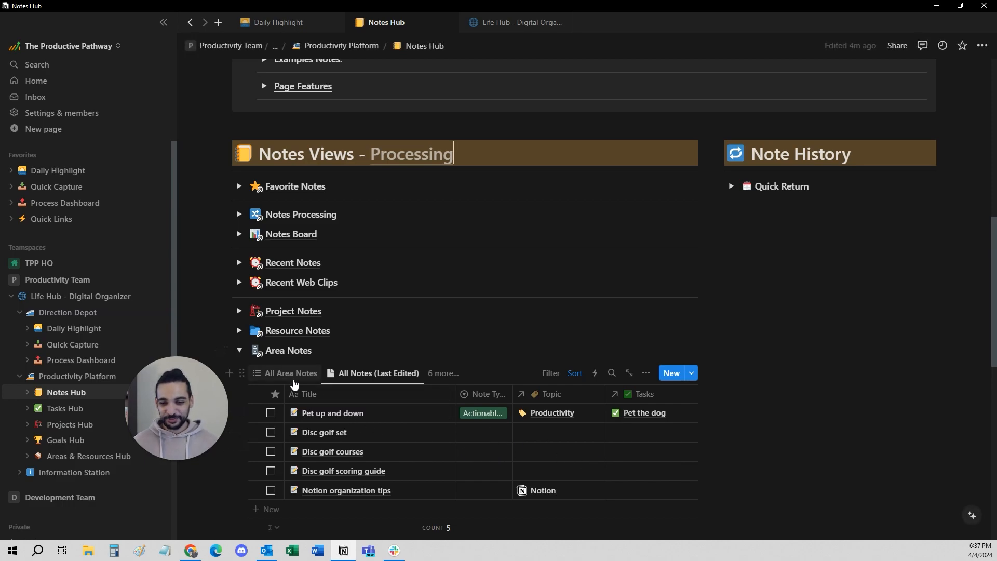
left_click(287, 373)
left_click(239, 350)
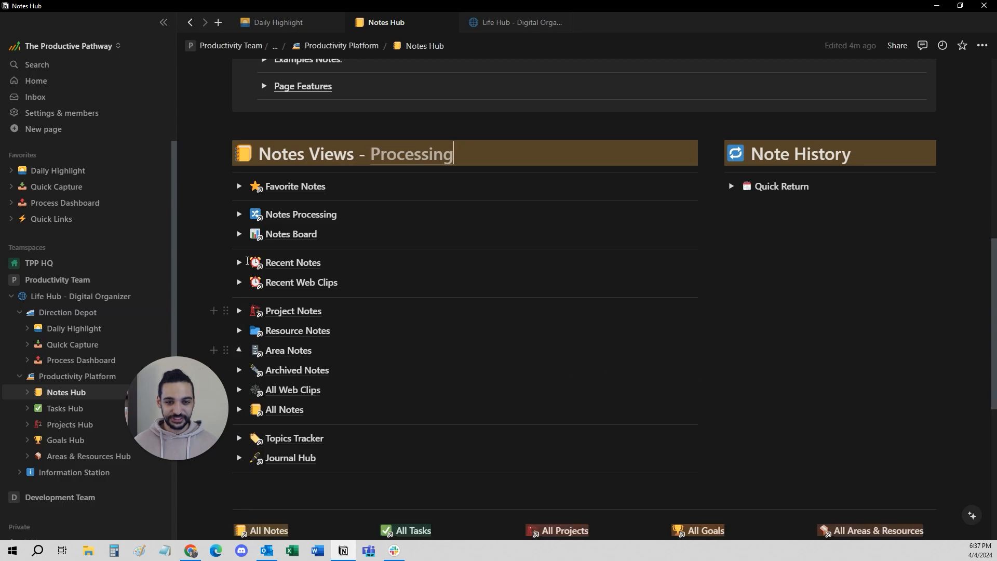
Expand Notes Processing and compare its Notes & Web Clip Intake and All Notes (Last Edited) views, ending on Notes & Web Clip Intake.
left_click(239, 215)
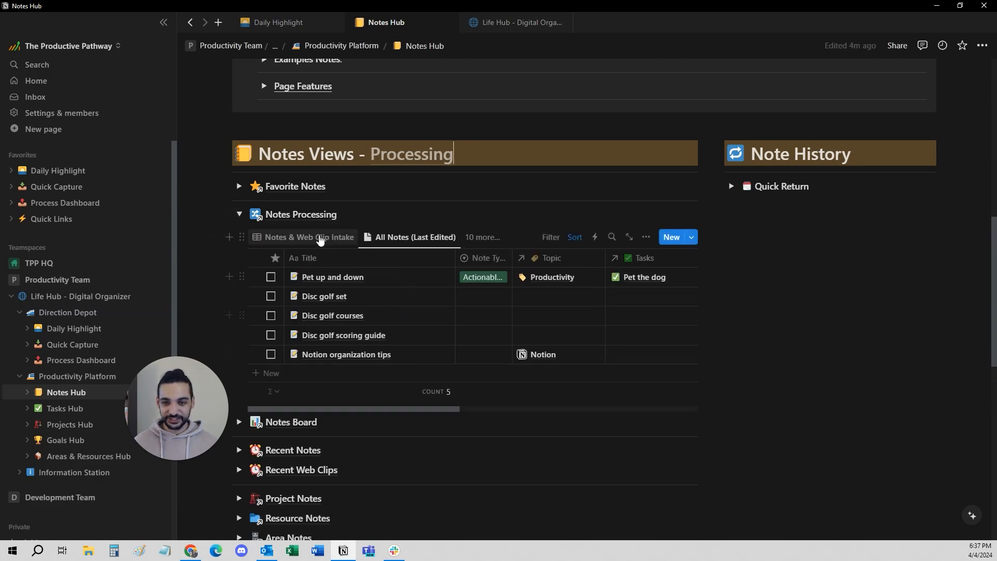
left_click(322, 237)
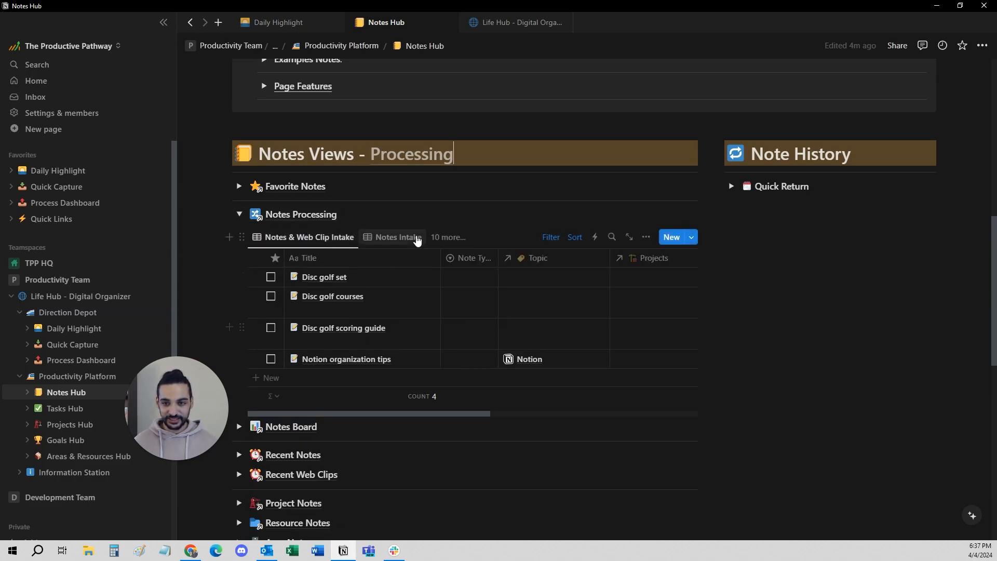
left_click(447, 237)
left_click(425, 396)
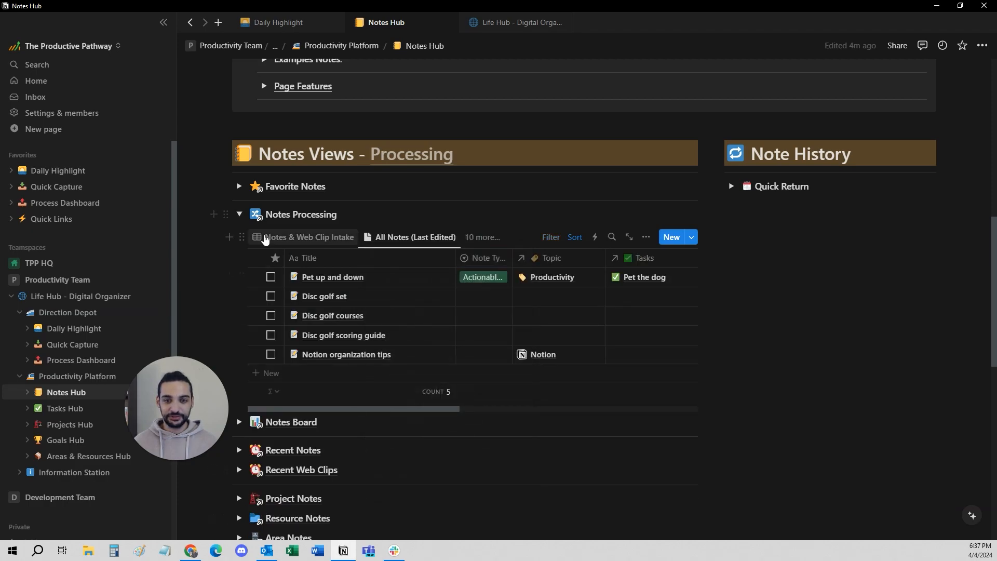
left_click(275, 237)
Try Reference as the note type of Disc golf set, undo it, and check the linked areas/resources.
left_click(471, 278)
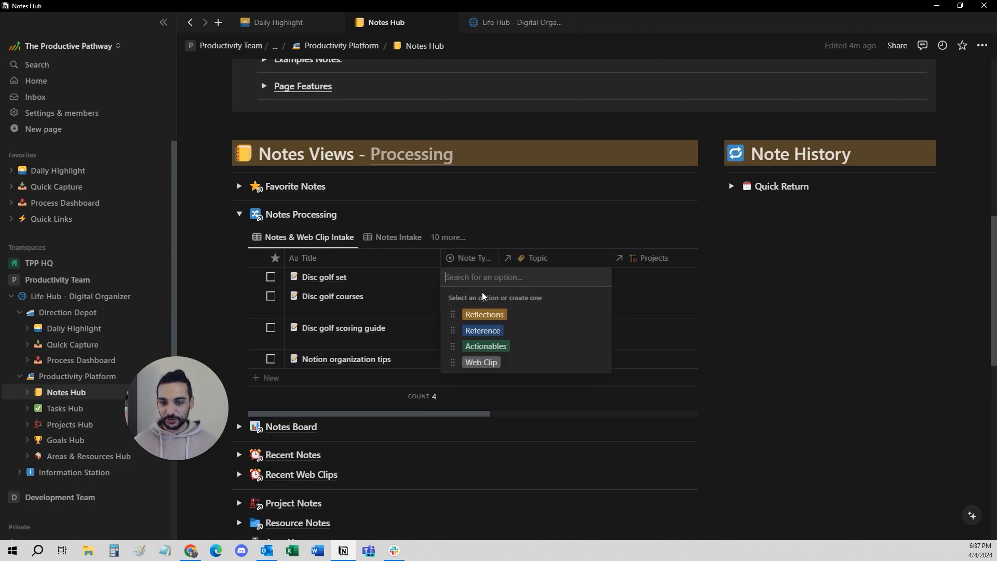
left_click(488, 333)
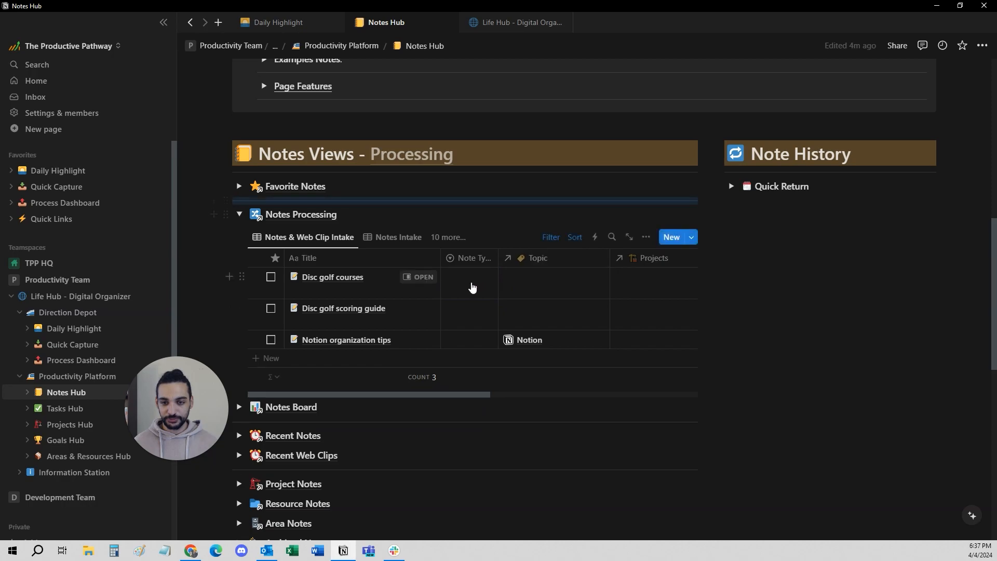
scroll(467, 296, "right", 5)
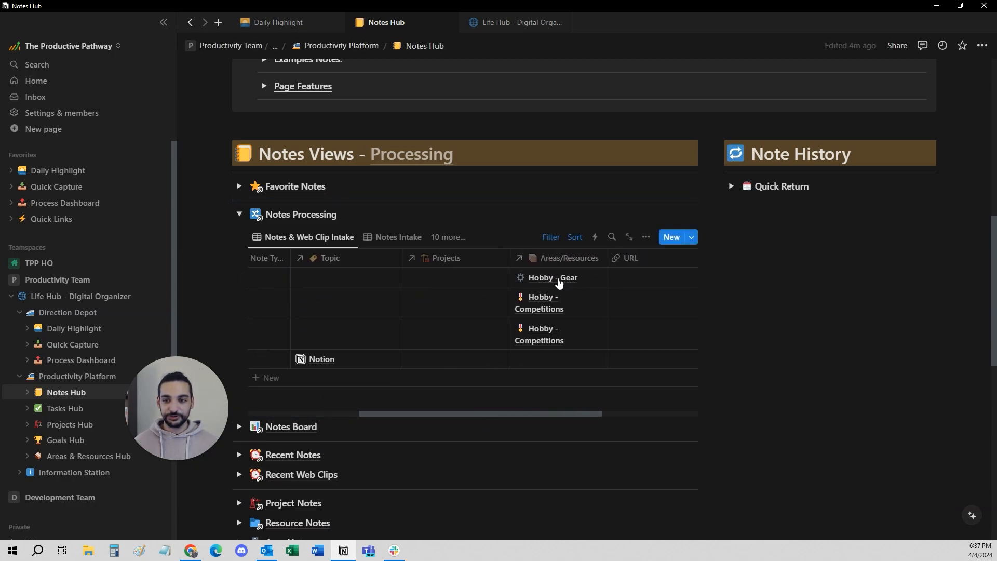
scroll(434, 288, "left", 5)
Examine the available note type options for Disc golf set without choosing one.
left_click(470, 282)
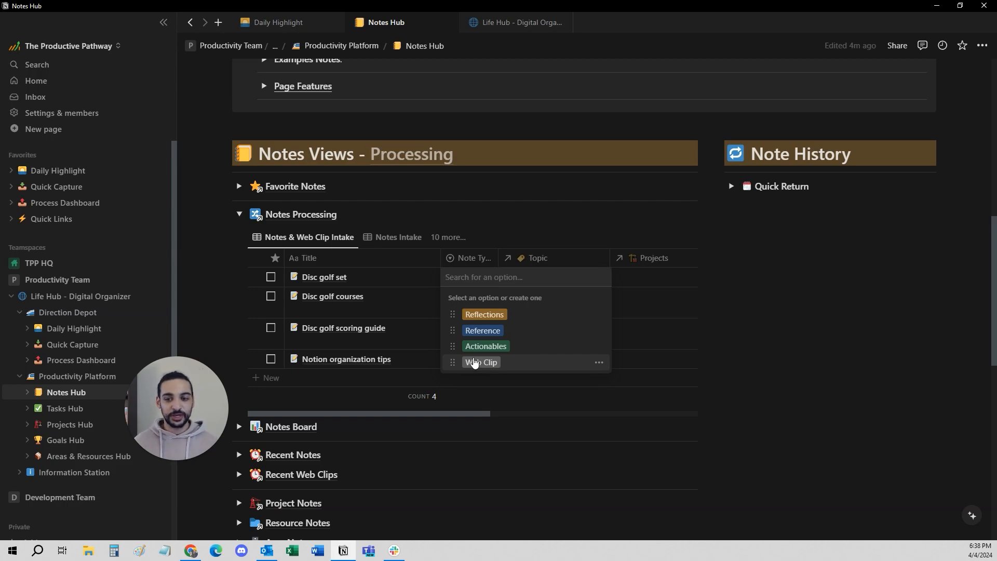
left_click(515, 242)
left_click(477, 279)
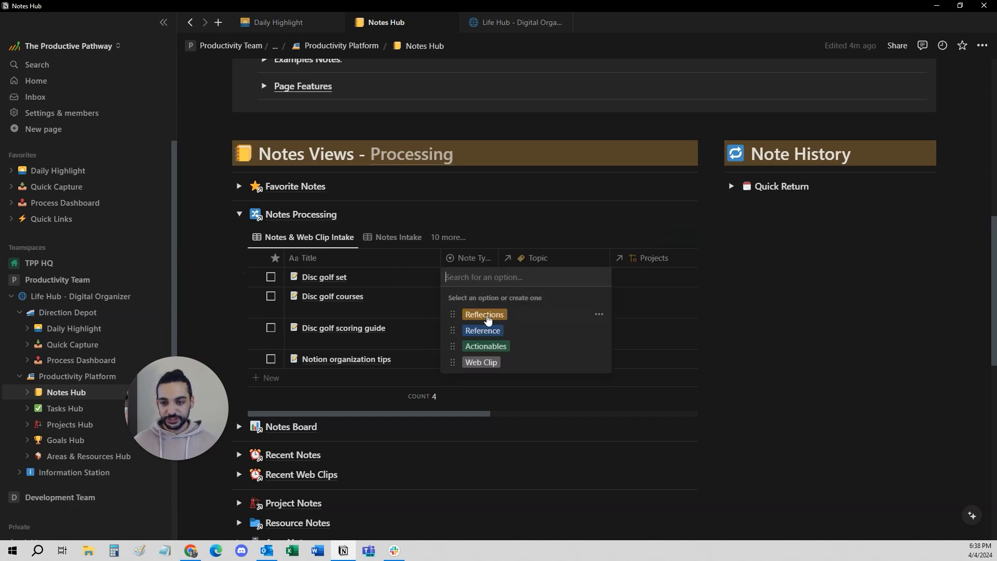
key("Escape")
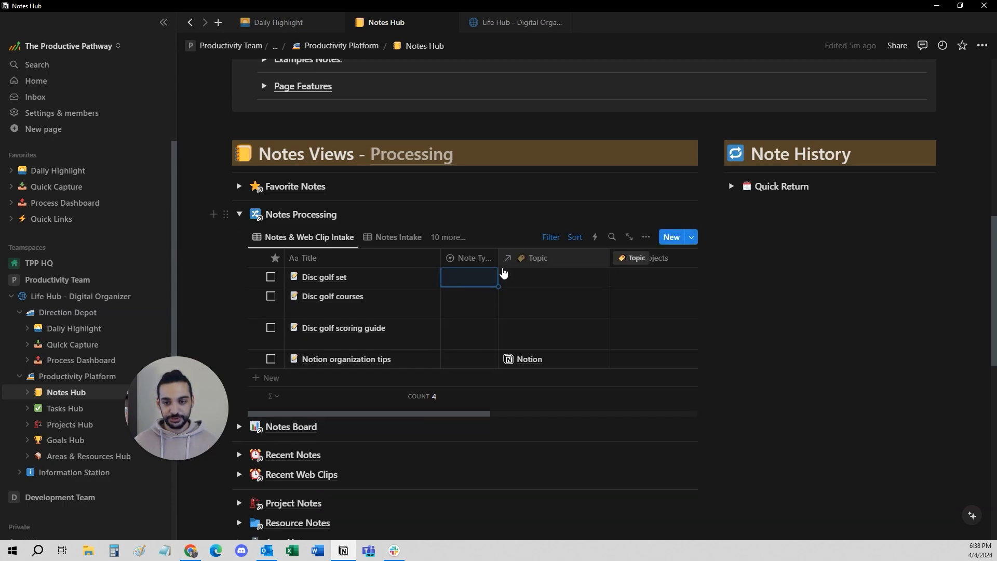
Link the Workouts & Stretches topic to the Disc golf set note and check its areas/resources.
left_click(532, 283)
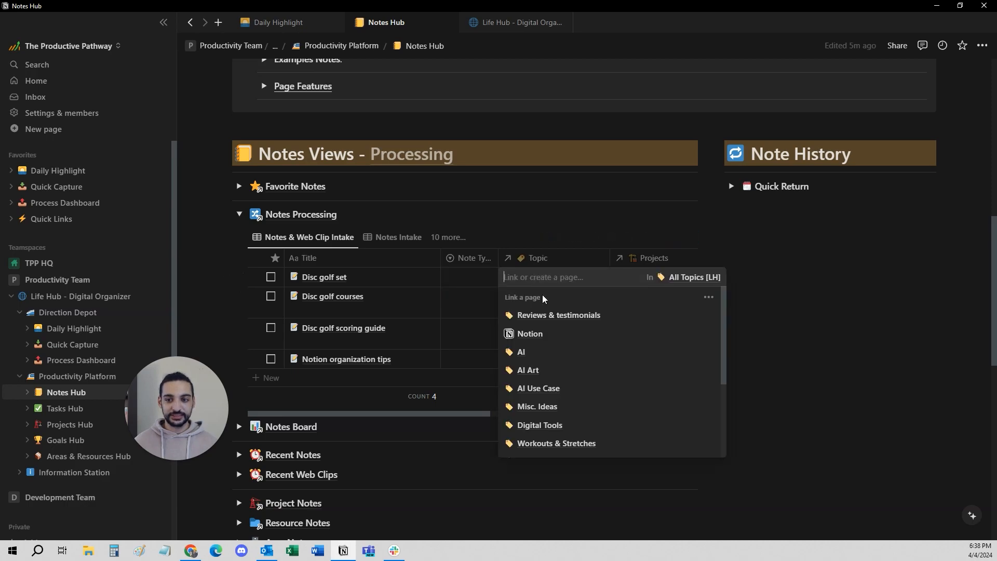
scroll(574, 384, "down", 3)
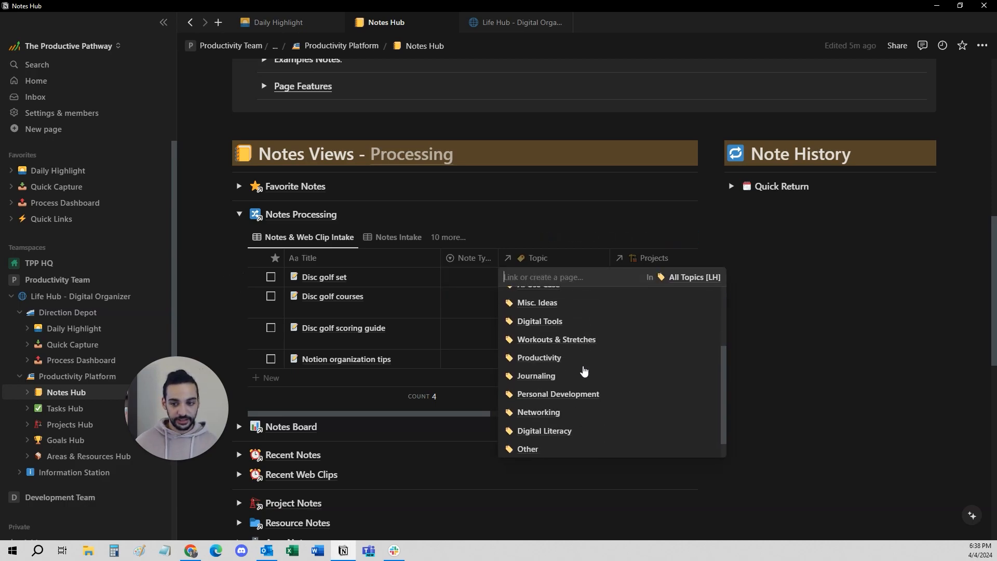
left_click(558, 323)
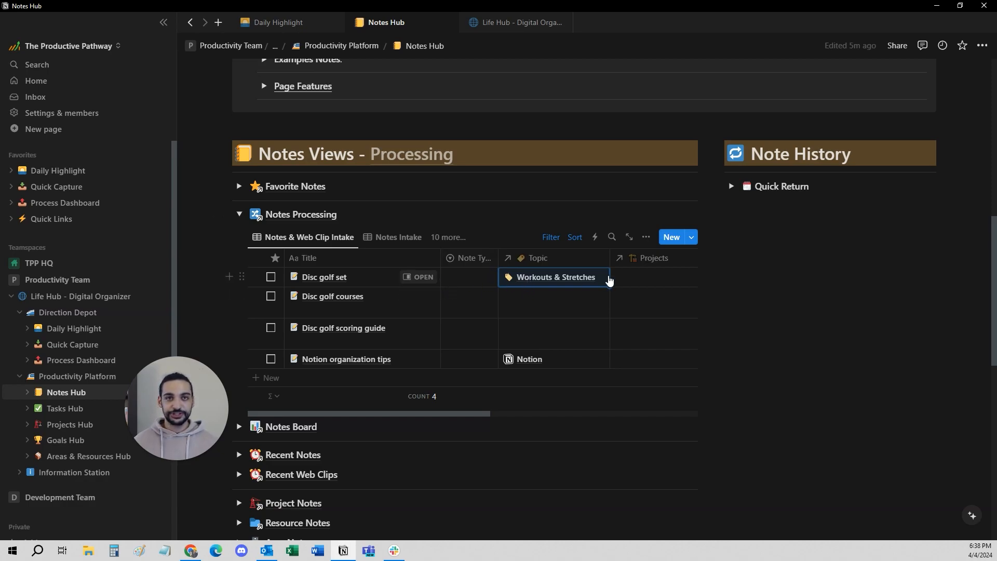
scroll(528, 301, "right", 5)
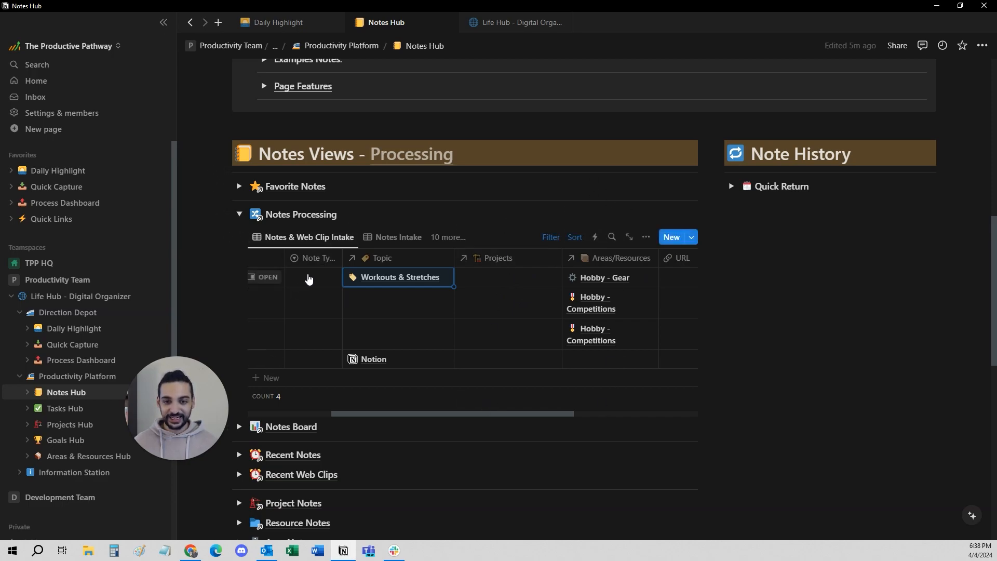
scroll(312, 280, "left", 5)
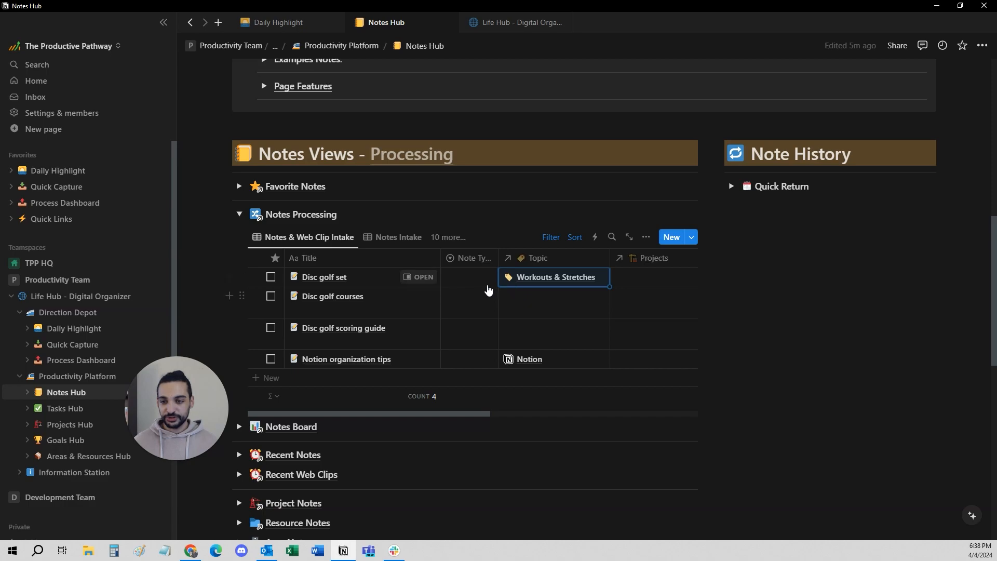
Link the Workouts & Stretches topic to the Disc golf courses note.
left_click(549, 304)
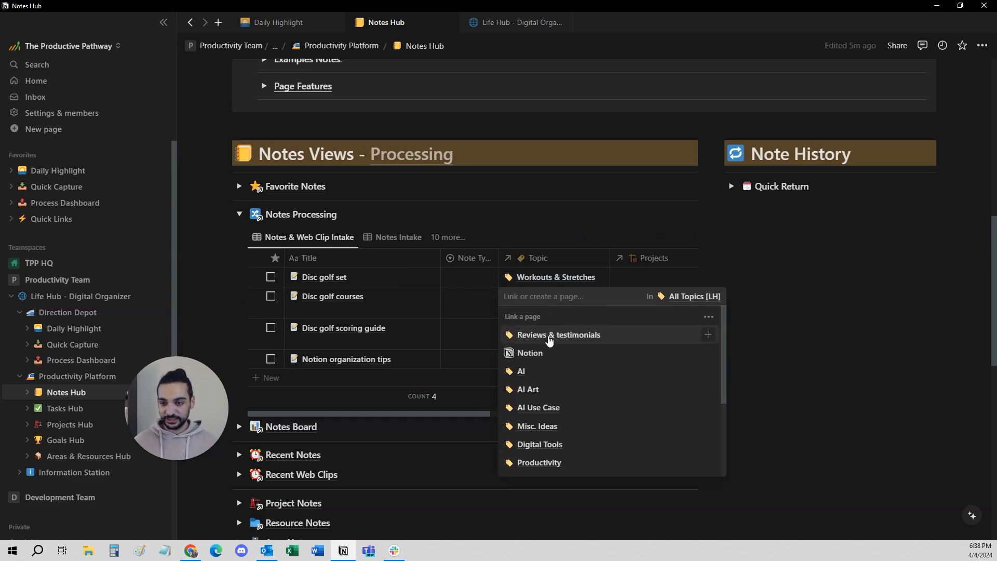
scroll(535, 441, "down", 2)
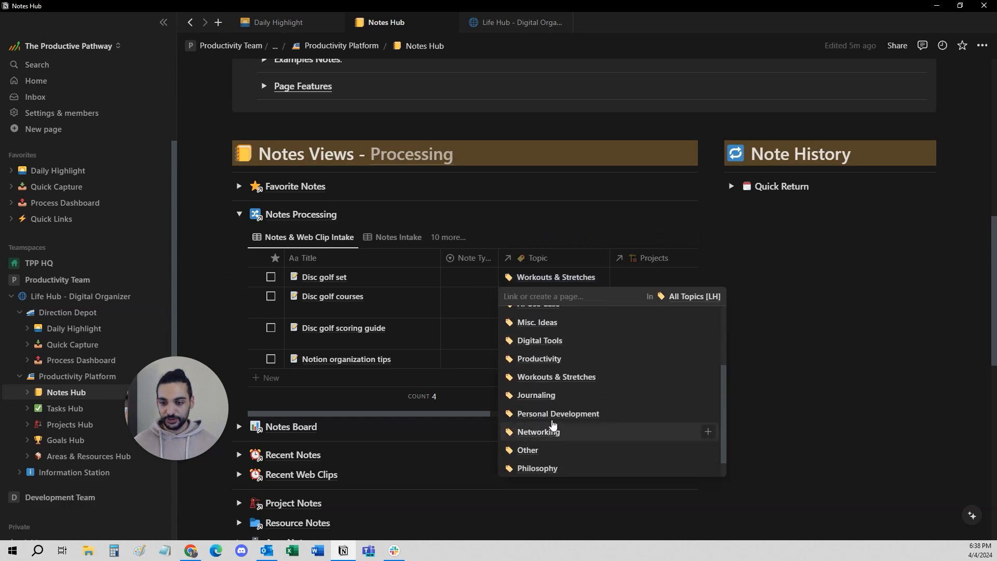
left_click(540, 382)
left_click(470, 304)
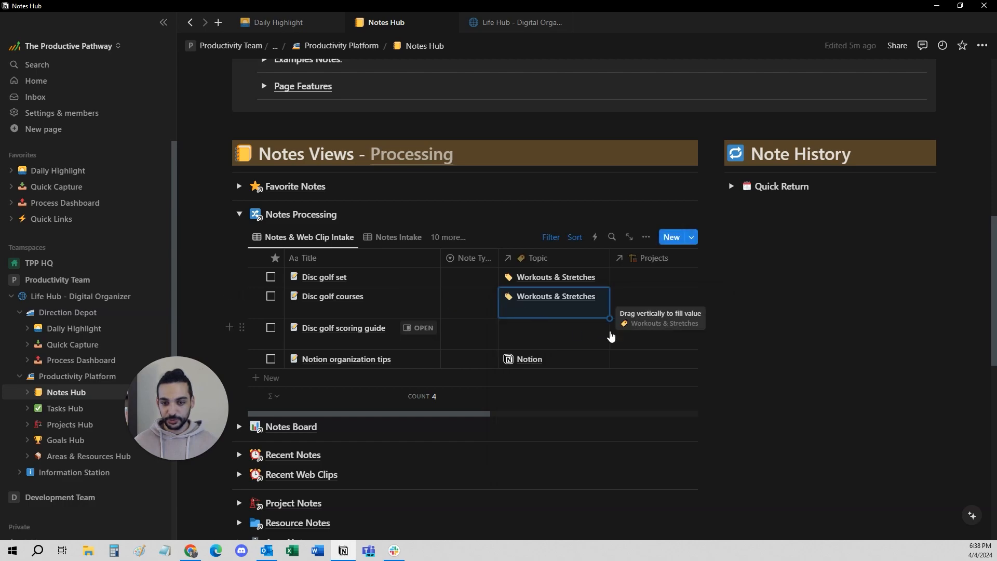
Fill the Workouts & Stretches topic down from Disc golf courses to Disc golf scoring guide only, leaving Notion organization tips on its own topic.
left_click_drag(610, 319, 609, 350)
key("ctrl+z")
left_click(581, 429)
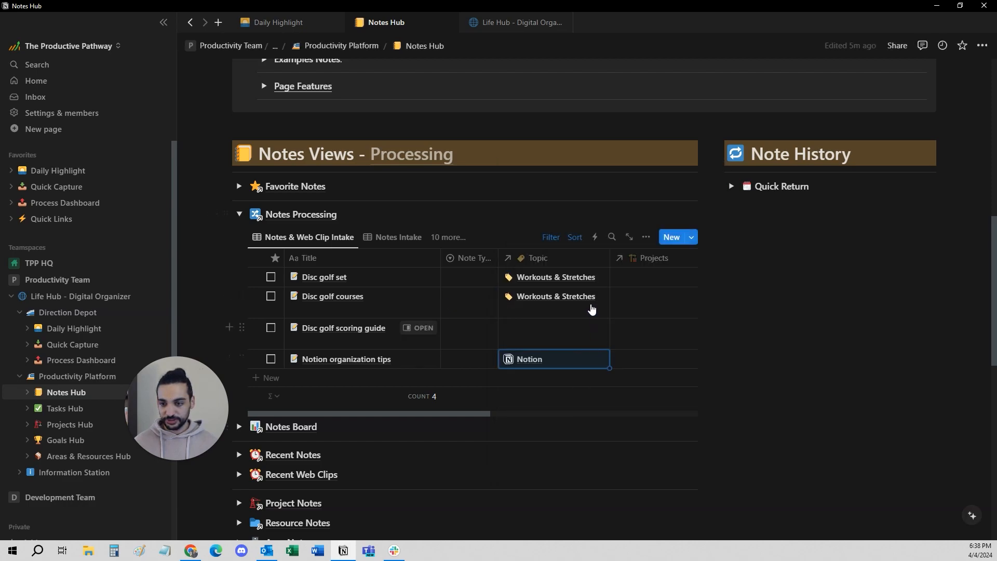
left_click(583, 332)
key("Escape")
left_click(603, 312)
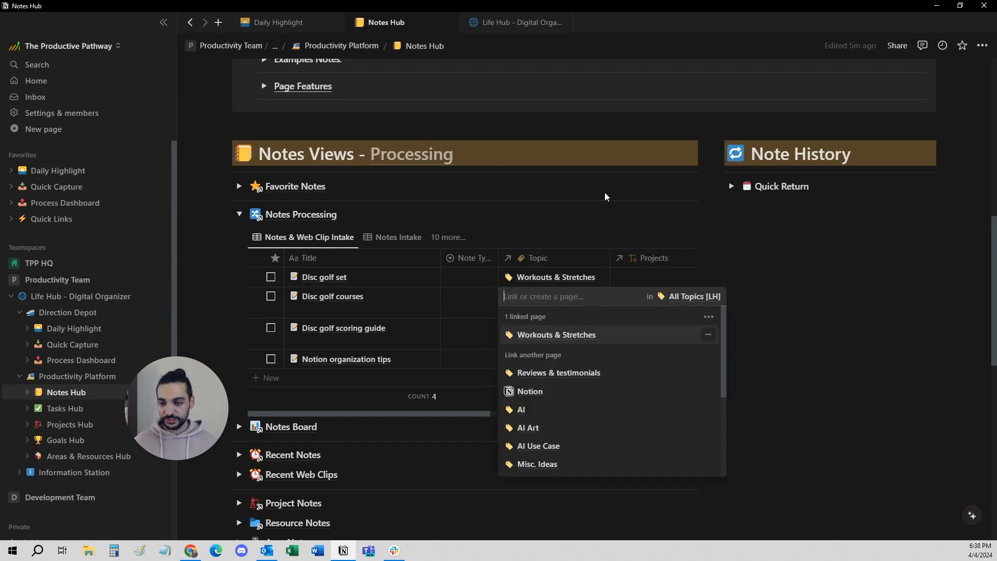
key("Escape")
left_click_drag(610, 317, 608, 342)
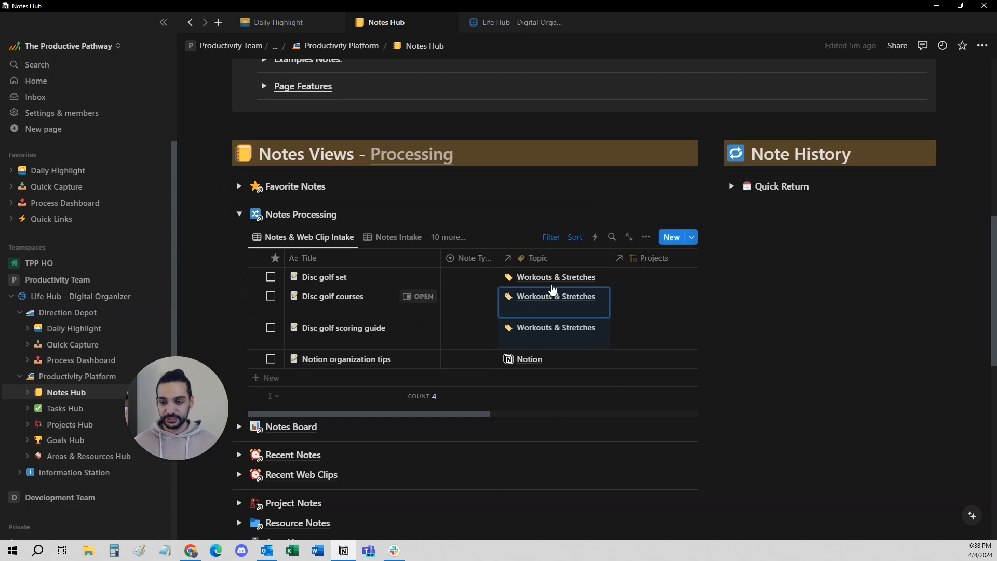
Set the note type of Disc golf set, Disc golf courses and Disc golf scoring guide to Reference.
left_click(456, 283)
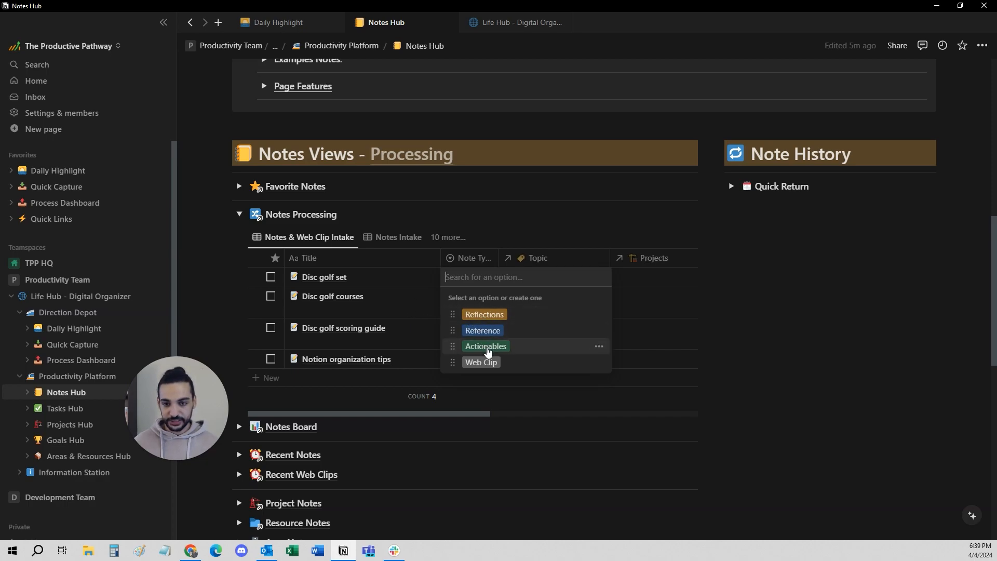
left_click(483, 331)
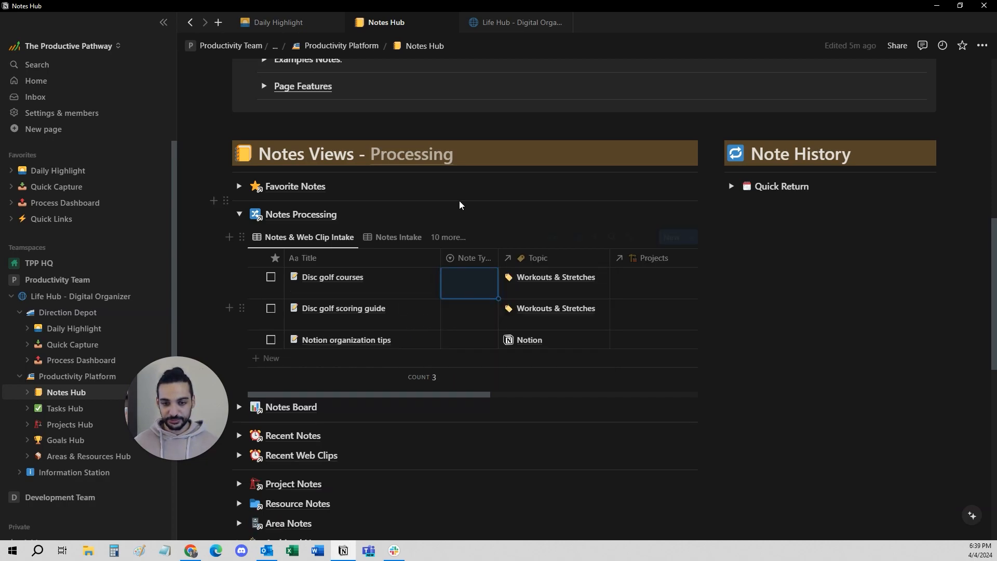
left_click(469, 278)
left_click(497, 337)
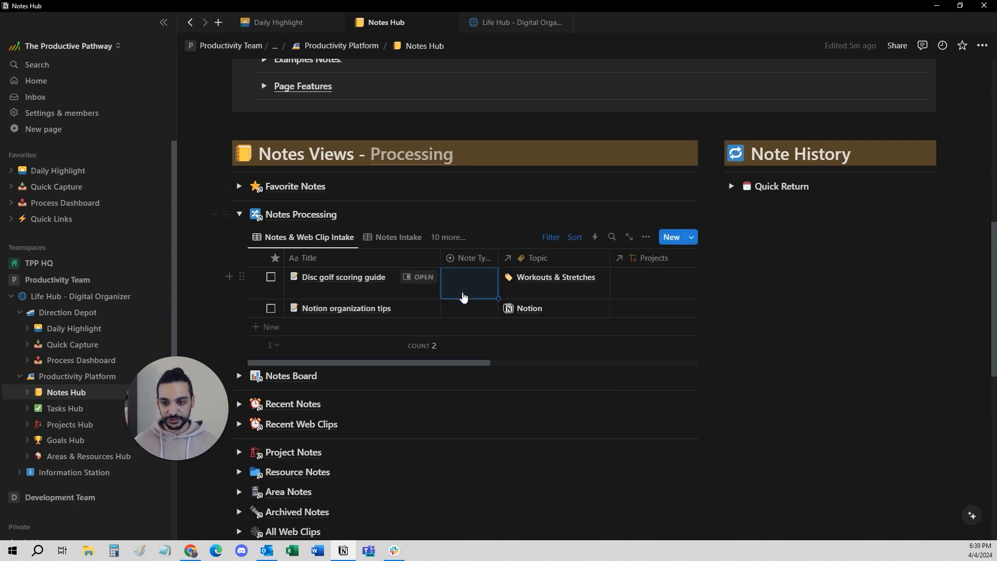
left_click(463, 291)
left_click(483, 333)
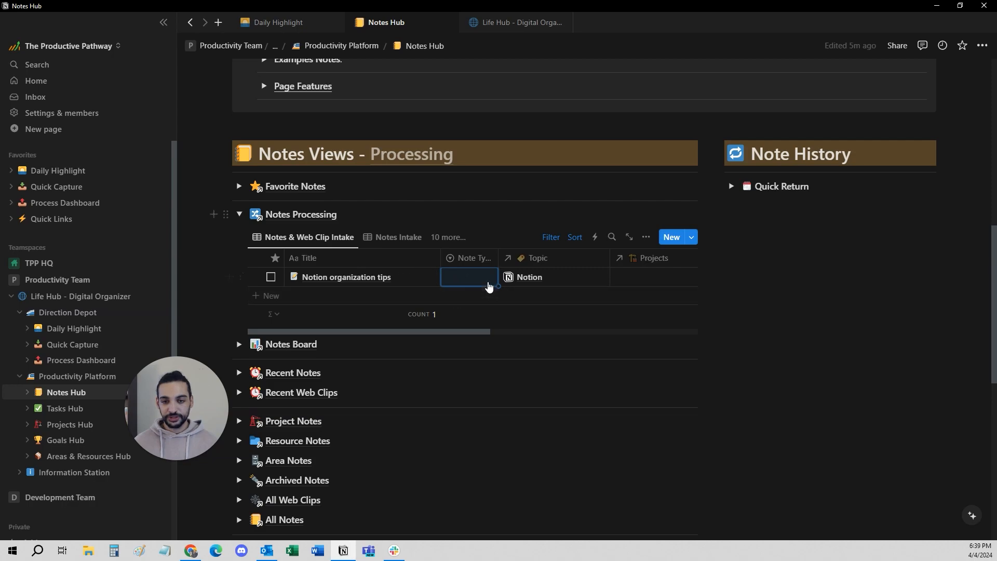
scroll(499, 286, "right", 5)
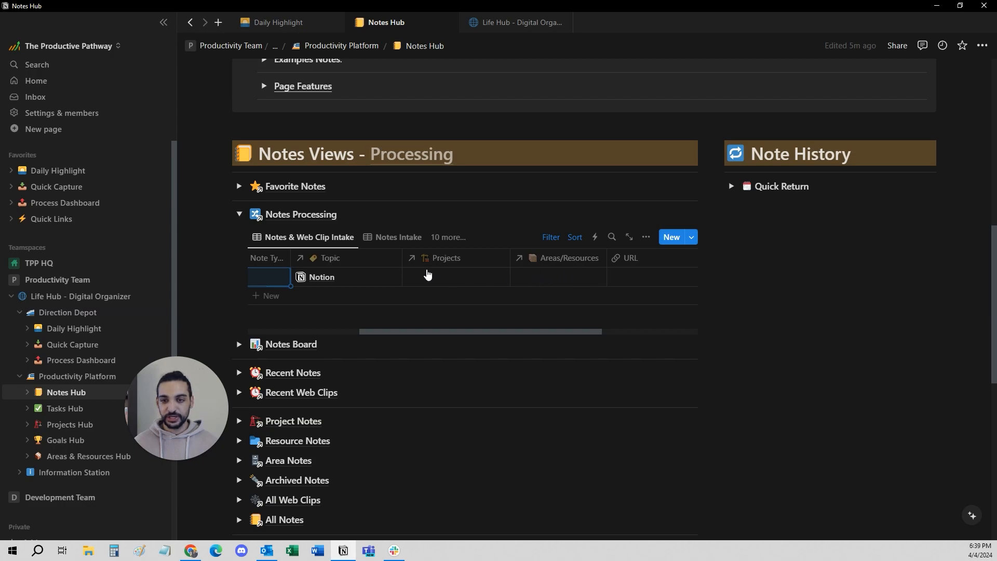
Set the note type of Notion organization tips to Reference.
scroll(455, 279, "left", 2)
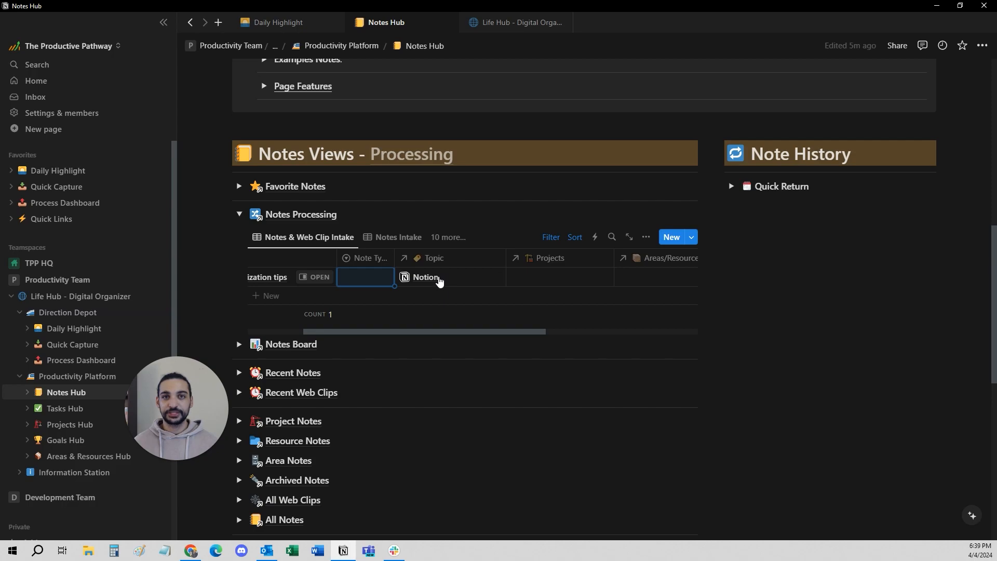
scroll(464, 289, "left", 1)
left_click(410, 278)
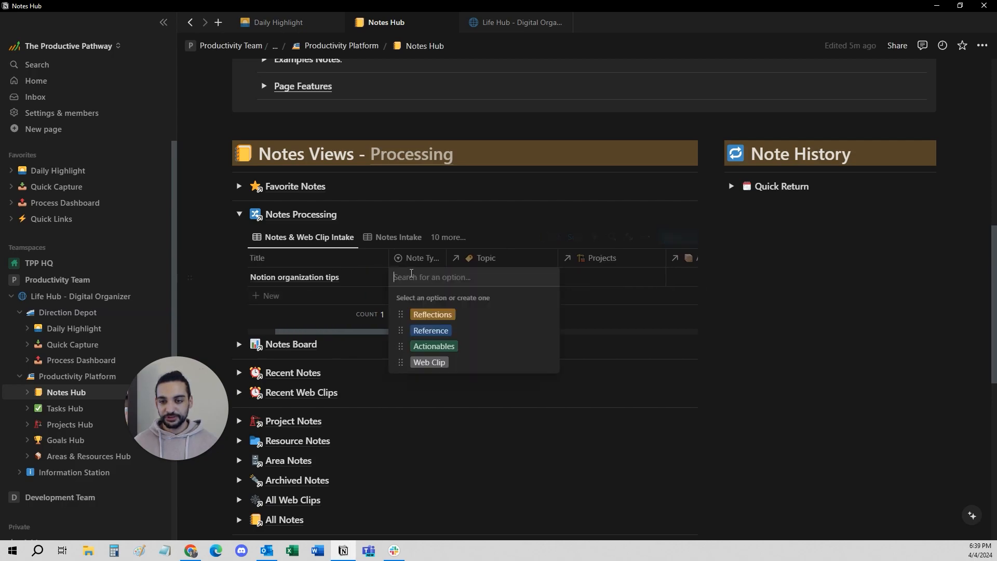
left_click(420, 332)
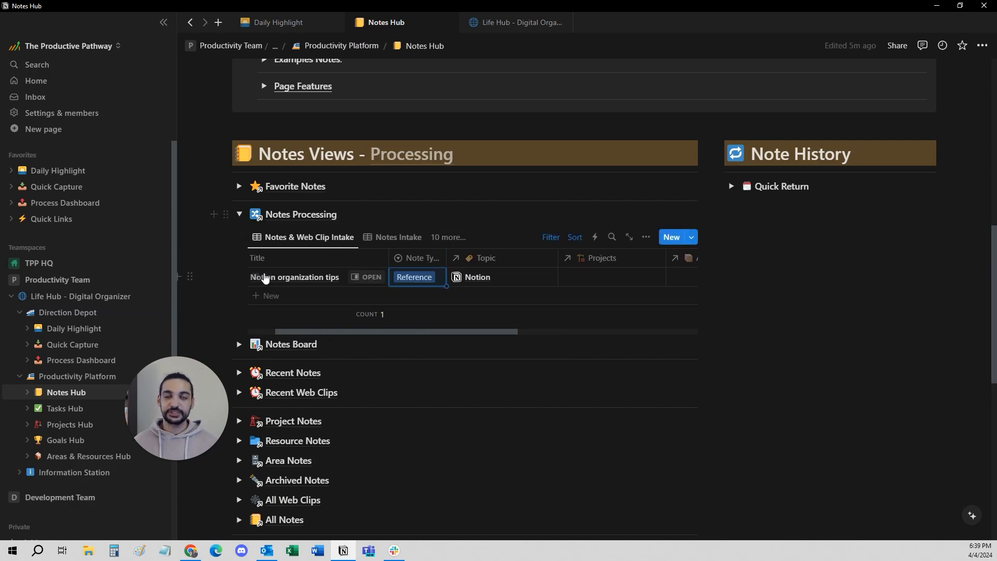
Try linking the Work area to the Notion organization tips note, and undo the link.
scroll(668, 257, "right", 2)
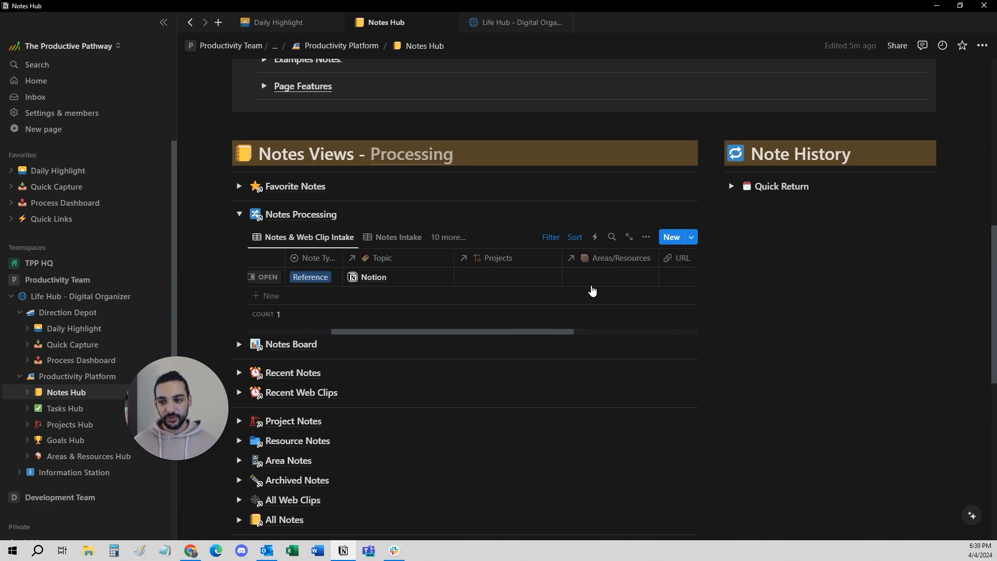
left_click(593, 284)
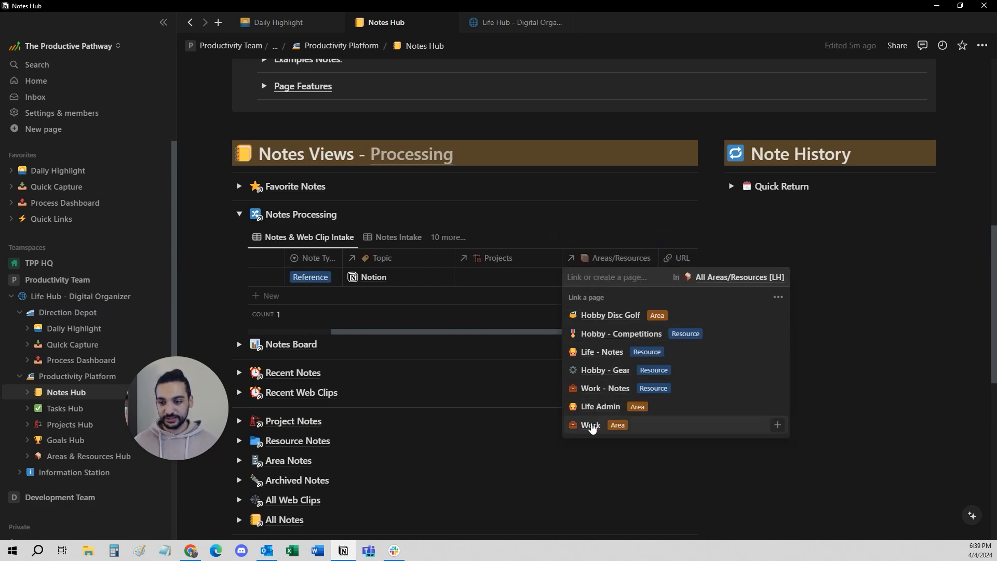
left_click(590, 425)
left_click(490, 296)
key("ctrl+z")
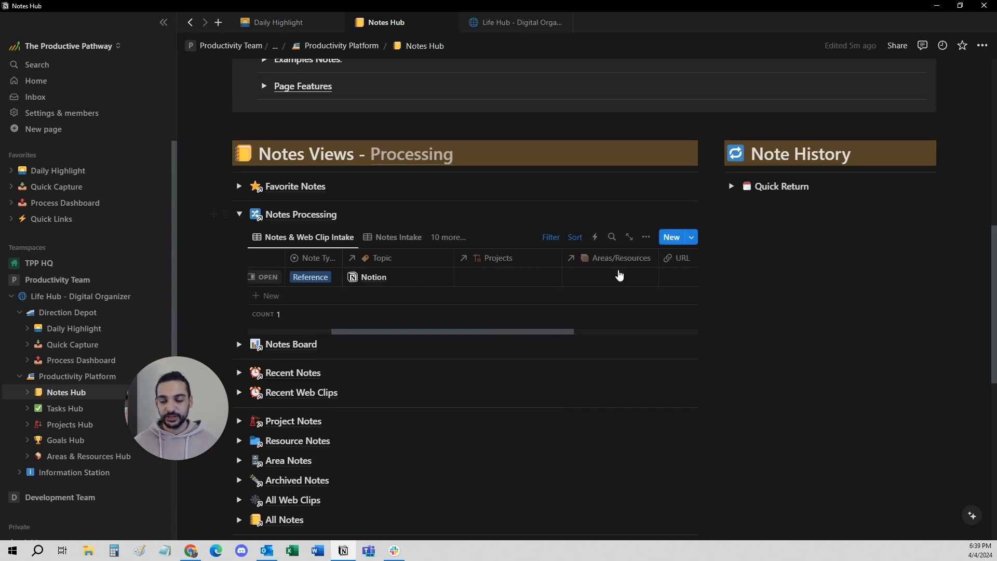
Try linking the Work - Quick Tasks project to the Notion organization tips note, and undo the link.
left_click(503, 283)
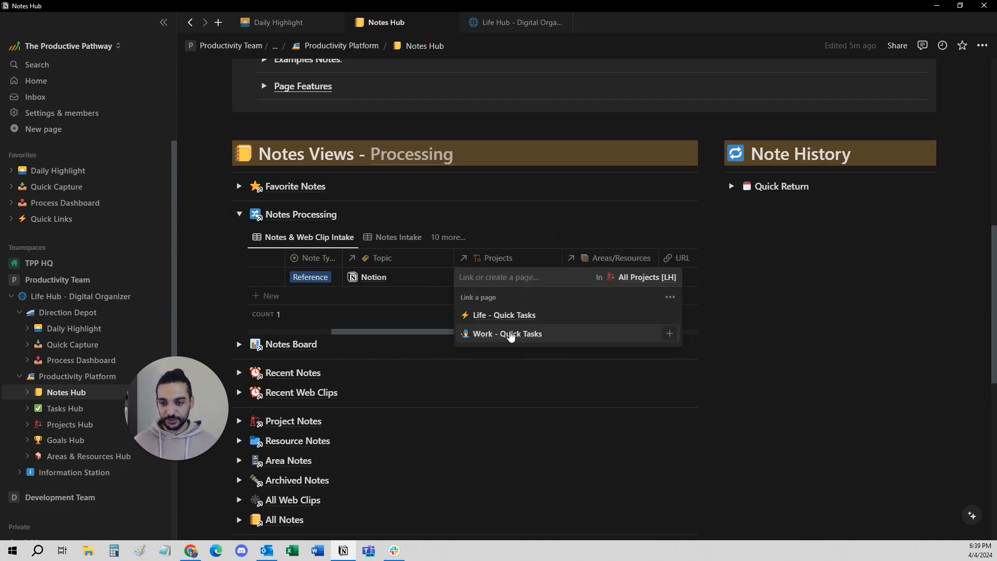
left_click(510, 336)
left_click(375, 322)
key("ctrl+z")
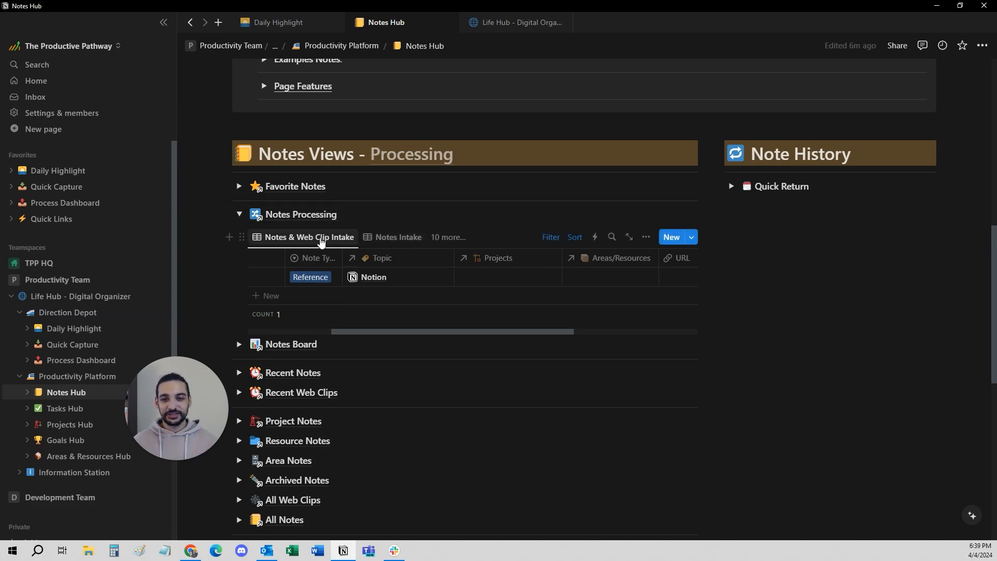
Read the Notes & Web Clip Intake description and look through the Notes Intake and Web Clip Intake views.
scroll(363, 273, "left", 3)
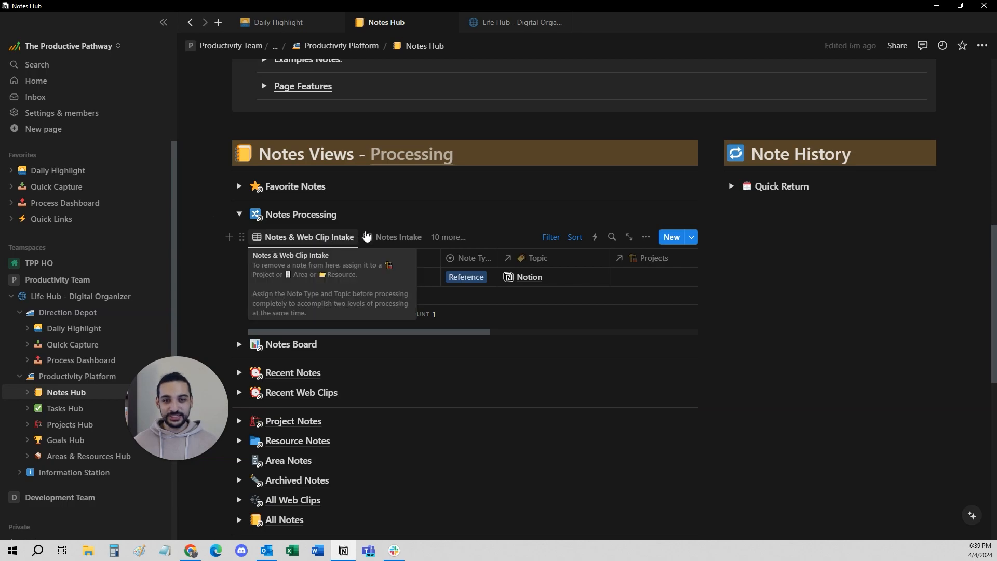
left_click(453, 237)
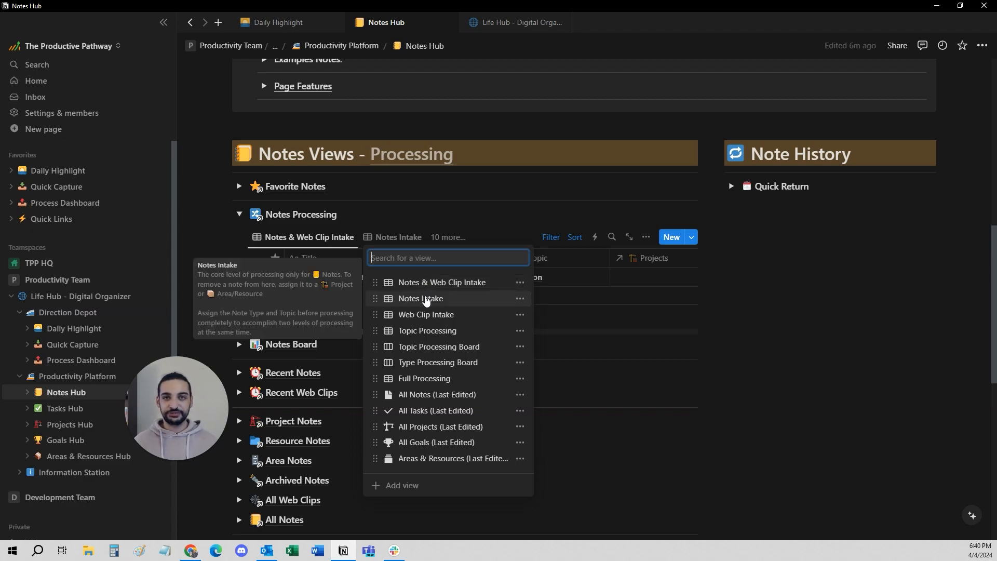
left_click(425, 300)
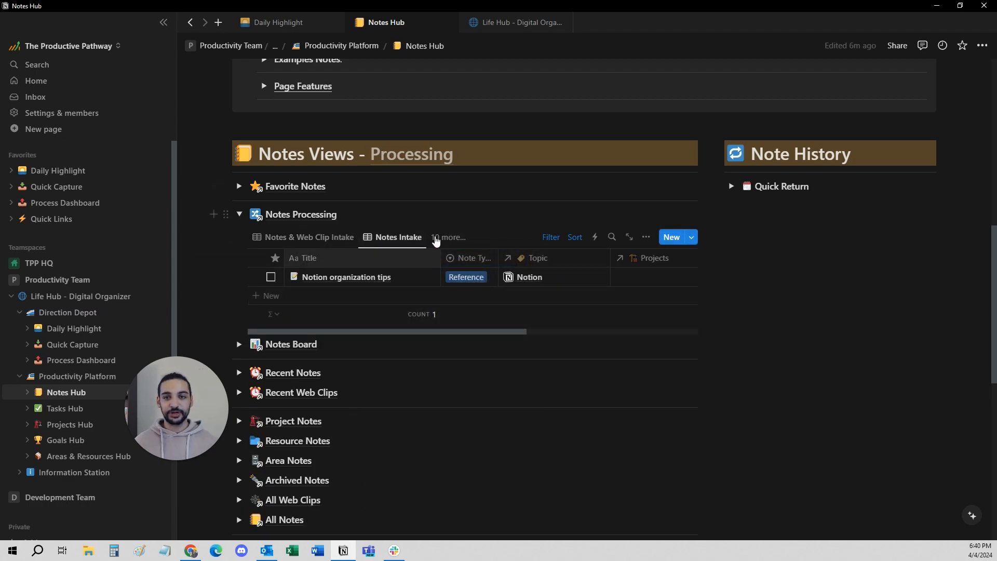
left_click(448, 239)
left_click(425, 315)
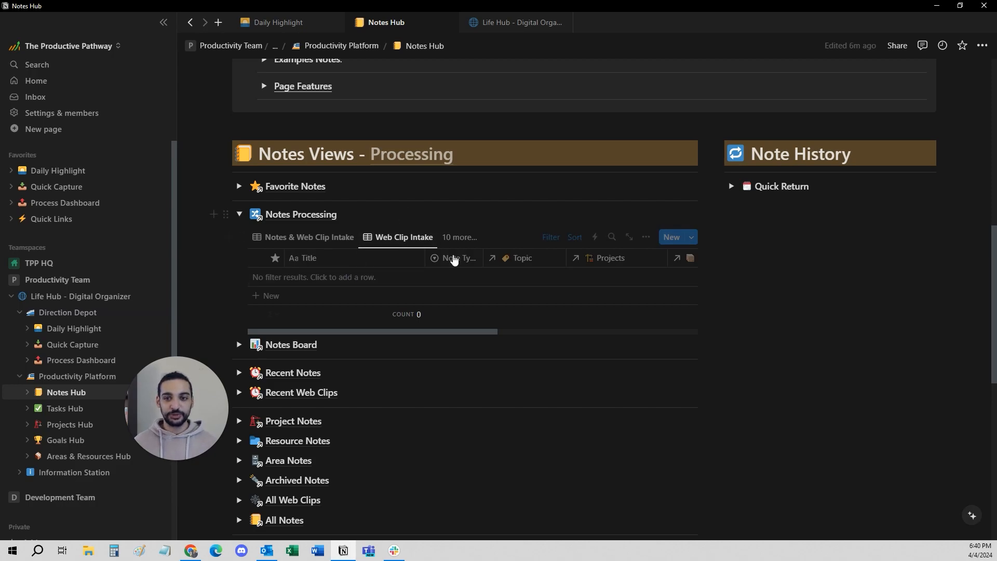
Show the Topic Processing view and unlink the Notion topic from the Notion organization tips note.
left_click(465, 240)
left_click(435, 333)
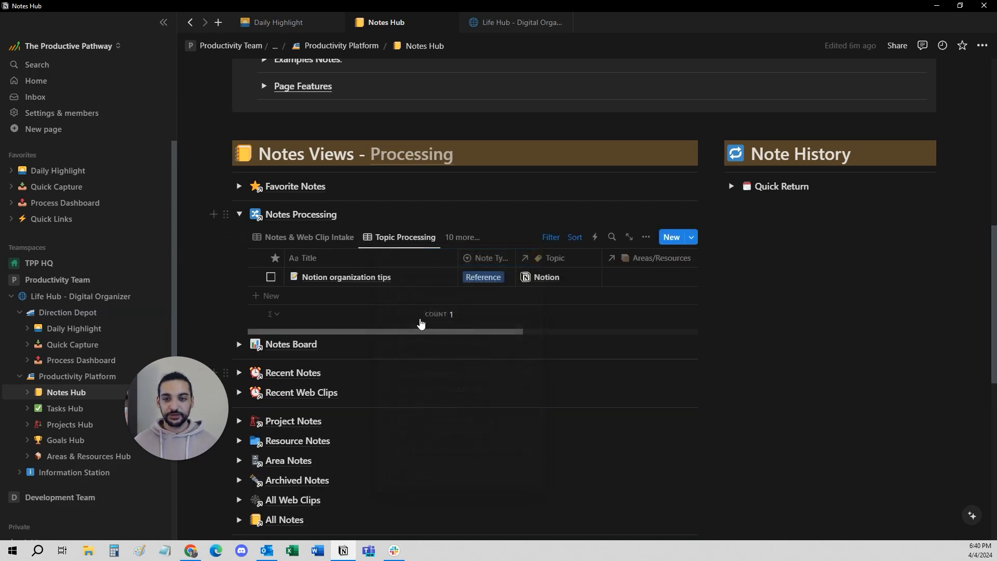
scroll(557, 285, "right", 2)
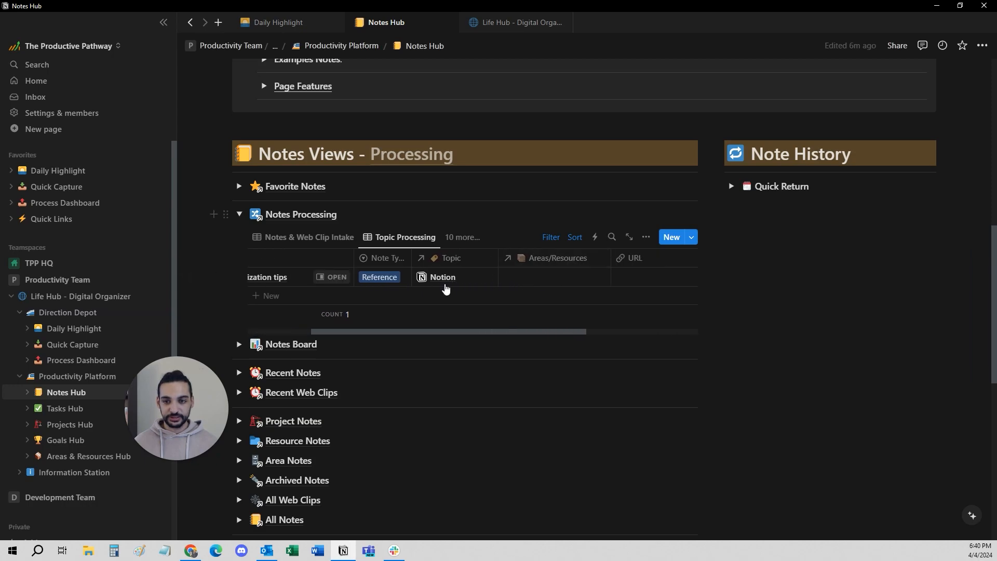
left_click(520, 282)
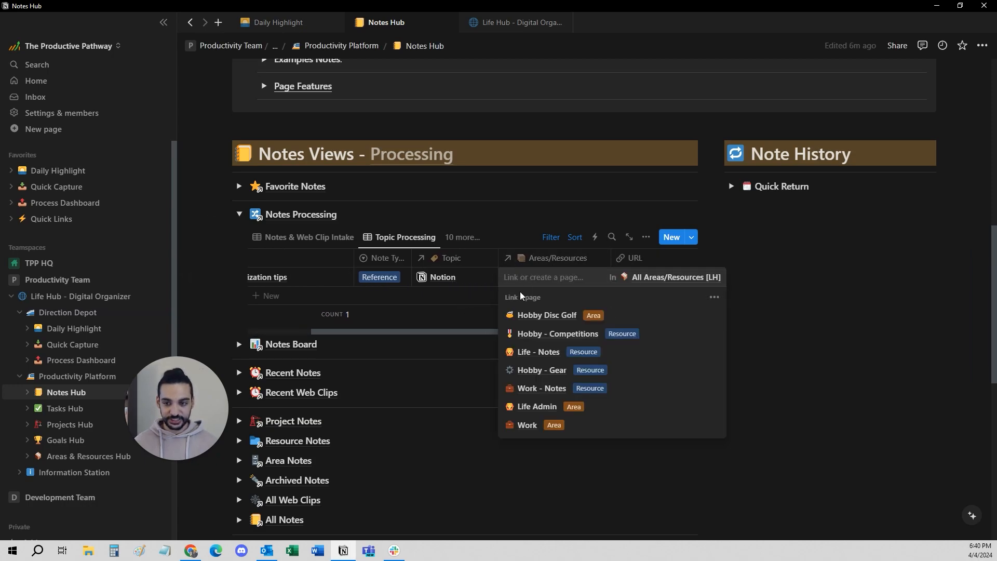
left_click(485, 278)
left_click(484, 278)
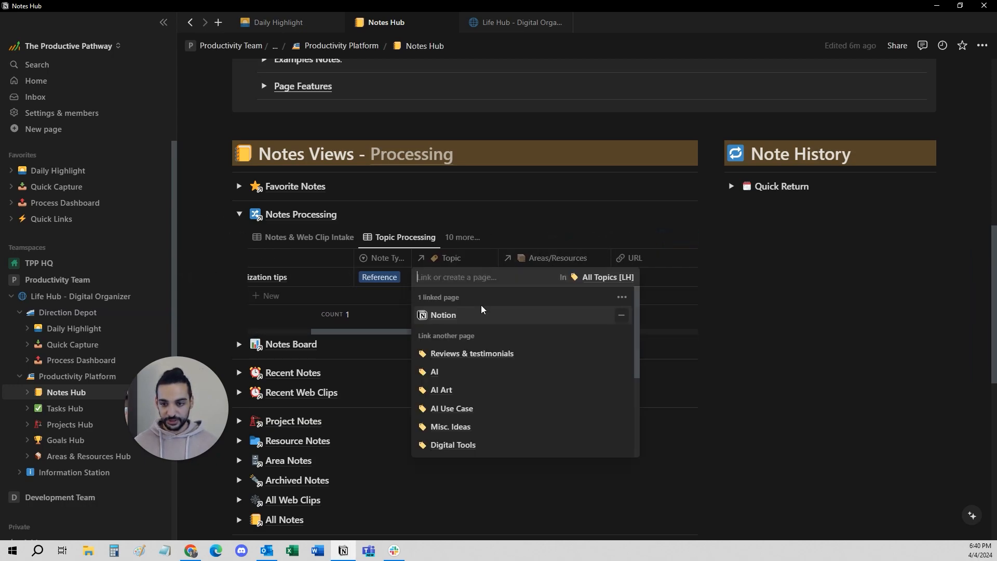
left_click(622, 317)
Link the Life Admin area to the Notion organization tips note.
left_click(534, 276)
left_click(534, 275)
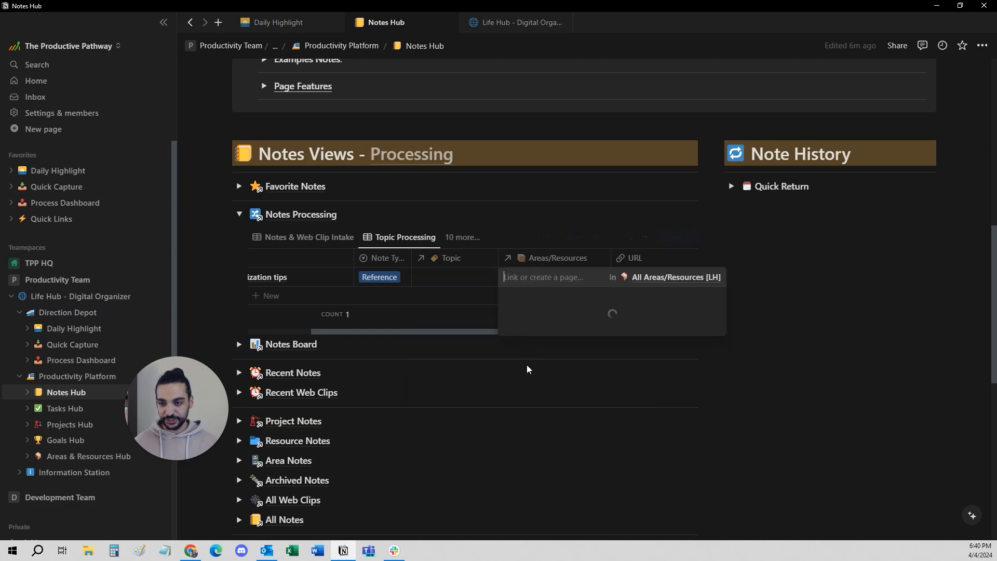
left_click(535, 407)
key("Escape")
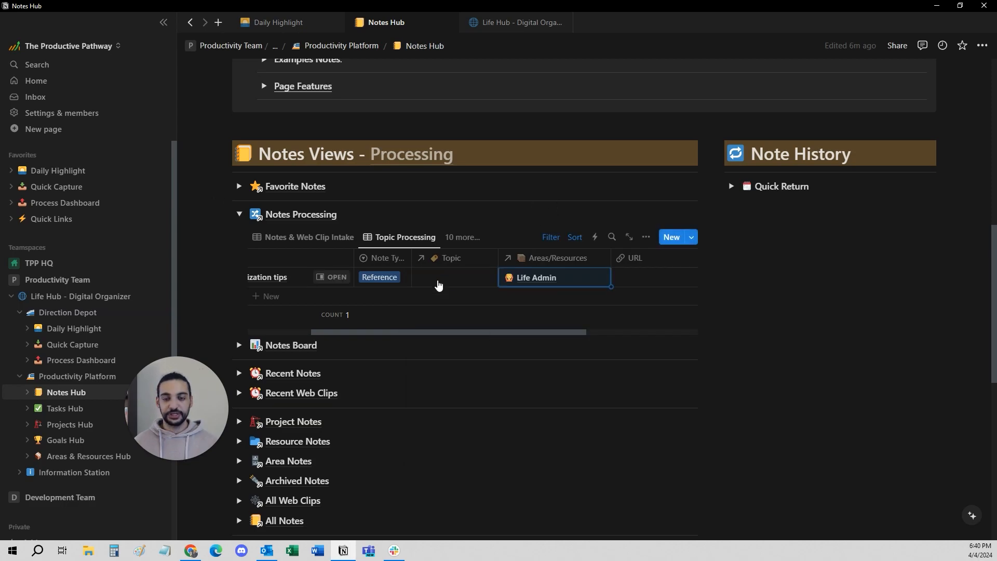
Try the Misc. Ideas topic on the Notion organization tips note, undo it, and link the Notion topic instead.
left_click(455, 283)
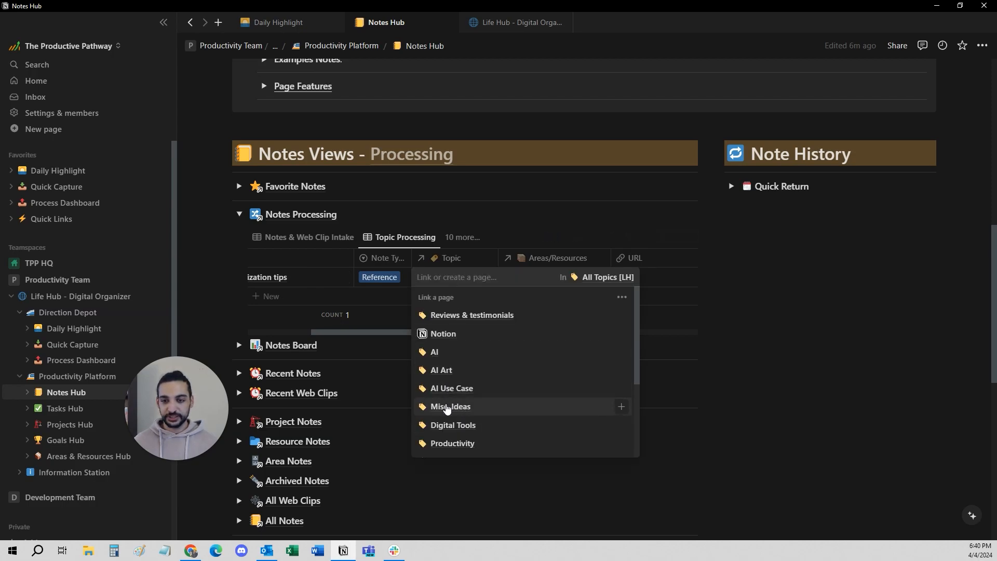
left_click(447, 408)
key("ctrl+z")
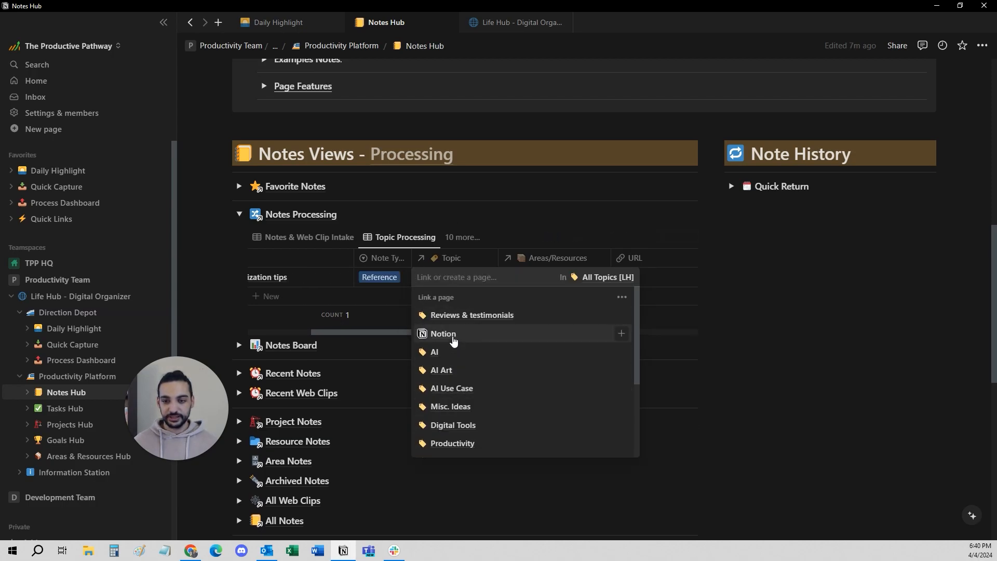
left_click(453, 339)
left_click(381, 314)
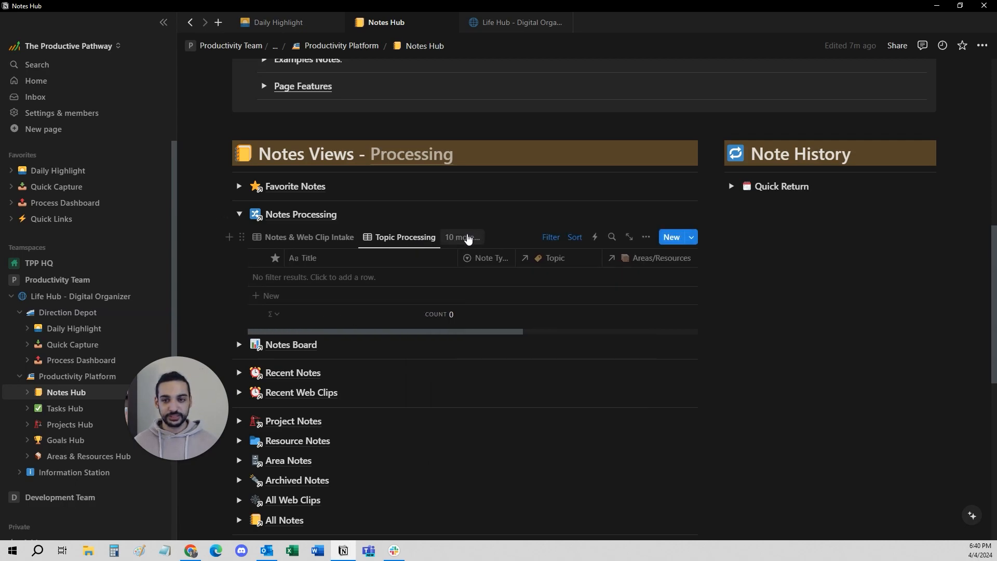
Show the Topic Processing Board view and add a board group for the Reviews & testimonials topic.
left_click(468, 238)
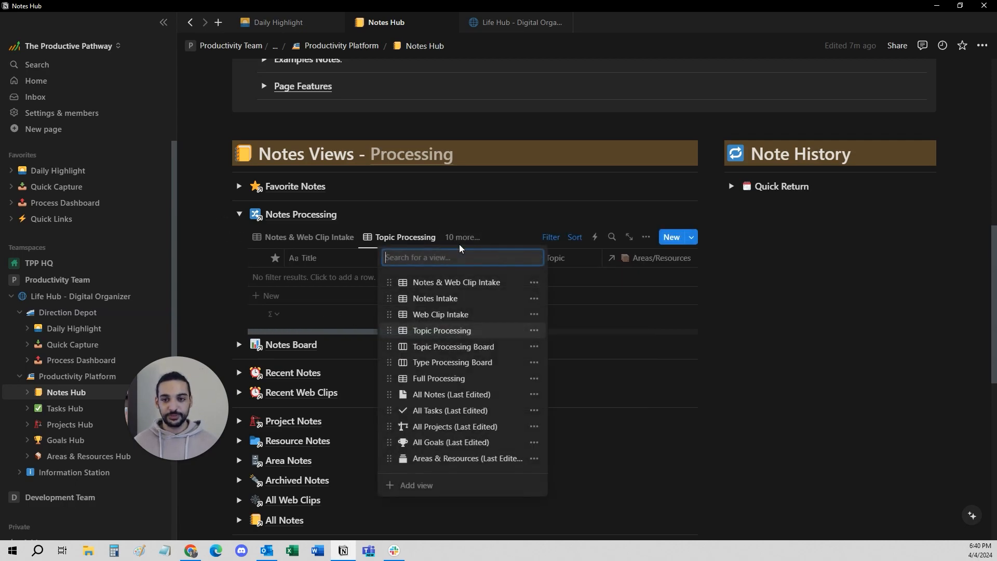
left_click(421, 349)
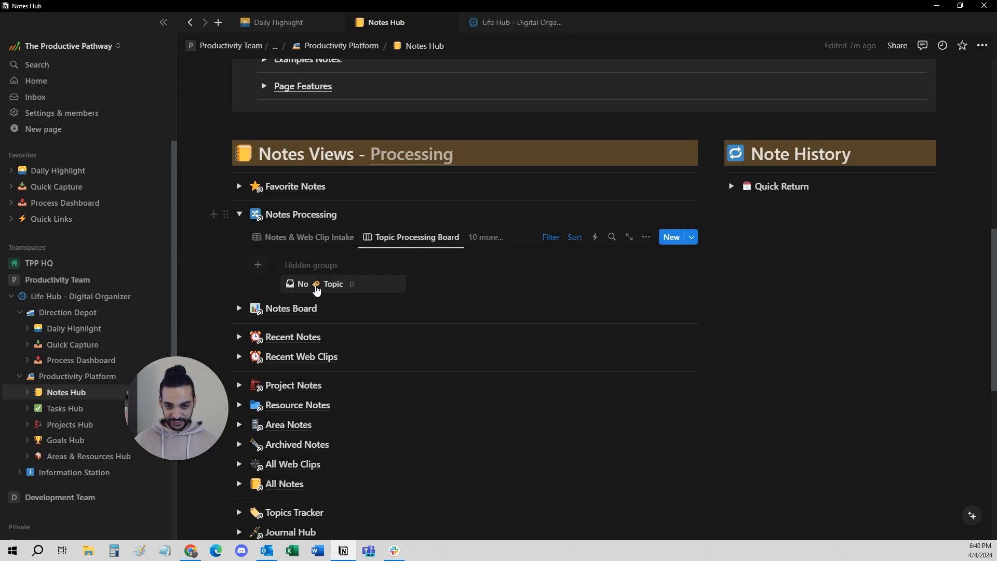
left_click(318, 288)
left_click(325, 267)
left_click(259, 267)
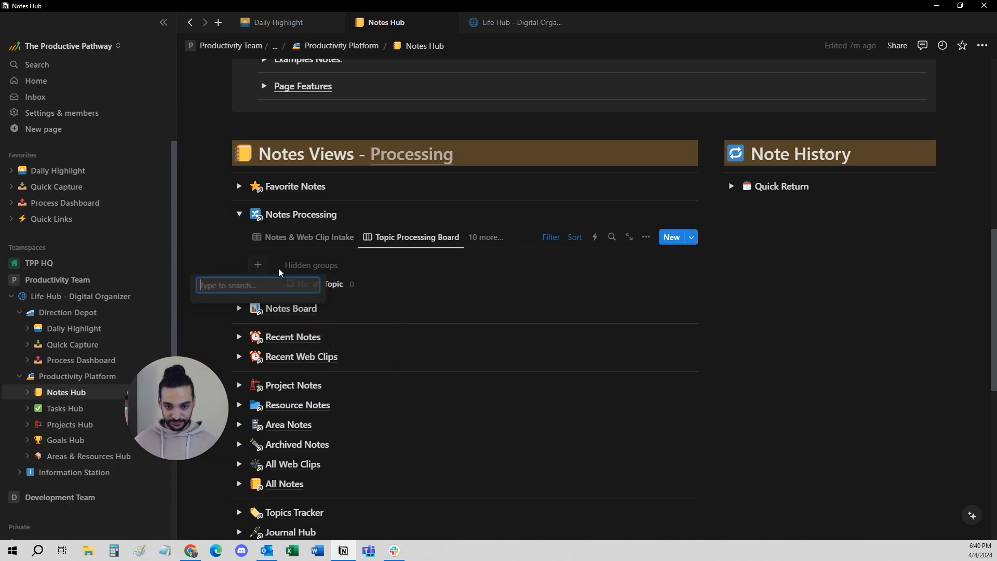
left_click(232, 314)
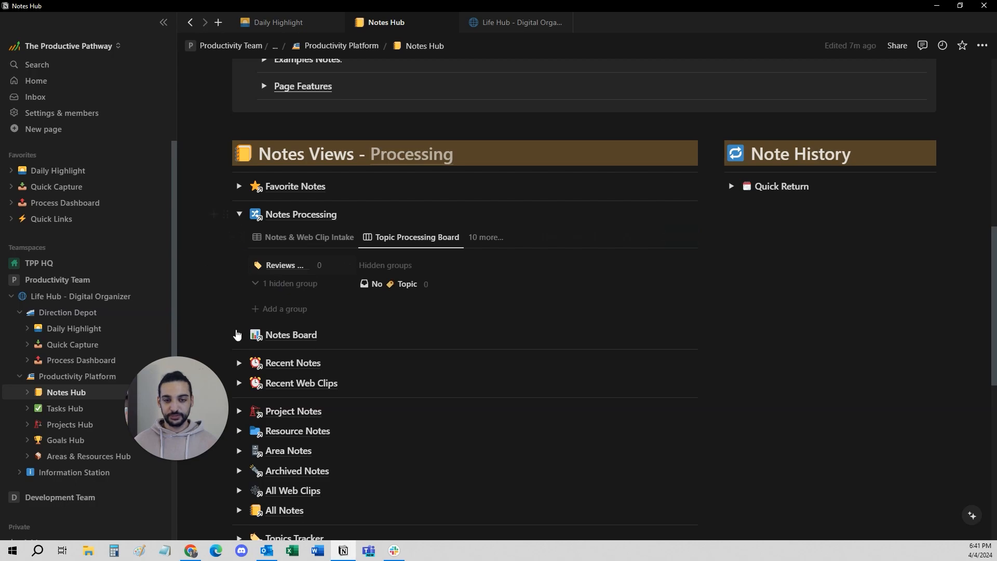
Show the All Notes (Last Edited) view and clear the topic of the Notion organization tips note.
left_click(309, 237)
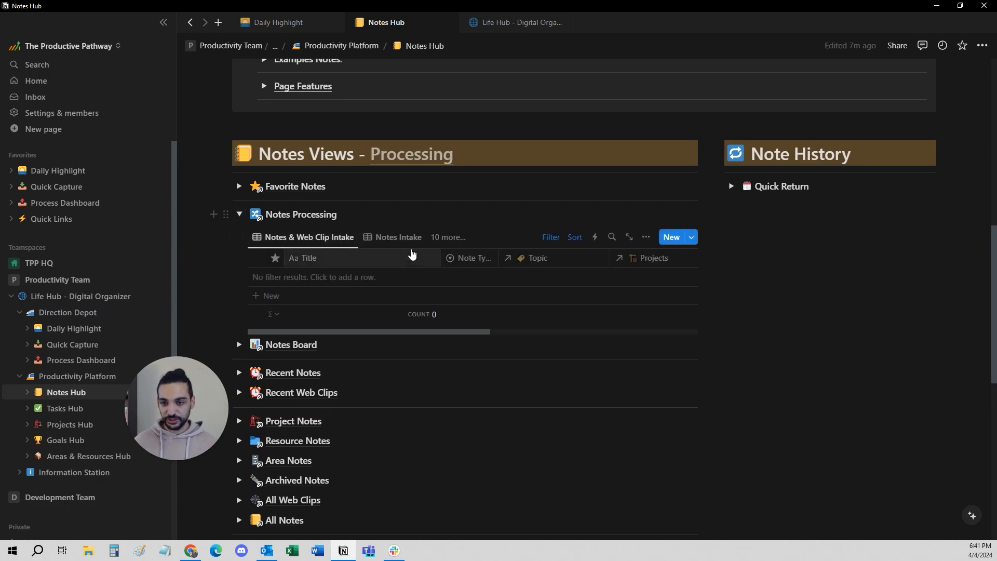
left_click(444, 244)
left_click(442, 396)
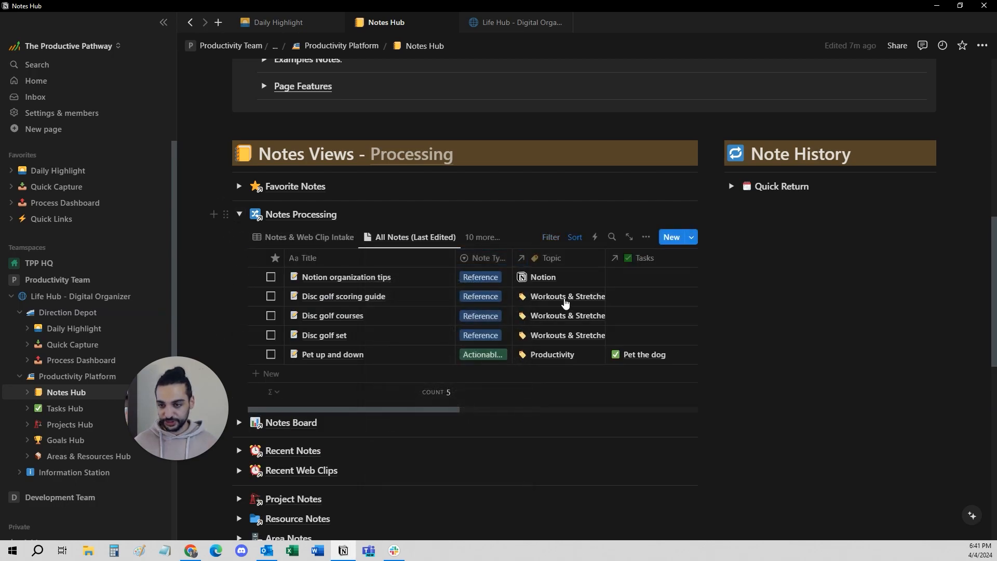
left_click(555, 276)
Return to the Topic Processing Board, add a Notion topic group and move the Notion organization tips card into it.
left_click(491, 241)
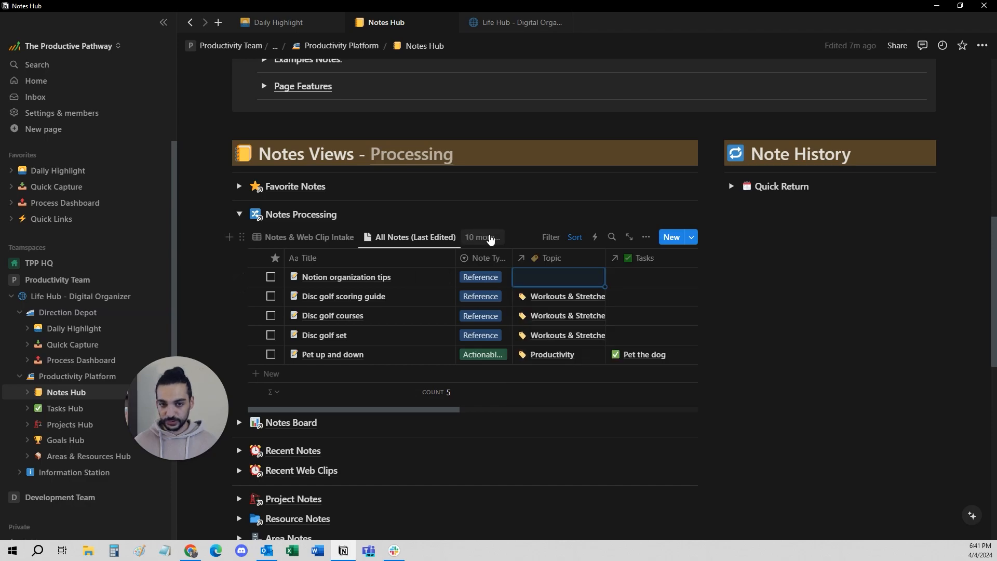
left_click(483, 238)
left_click(475, 347)
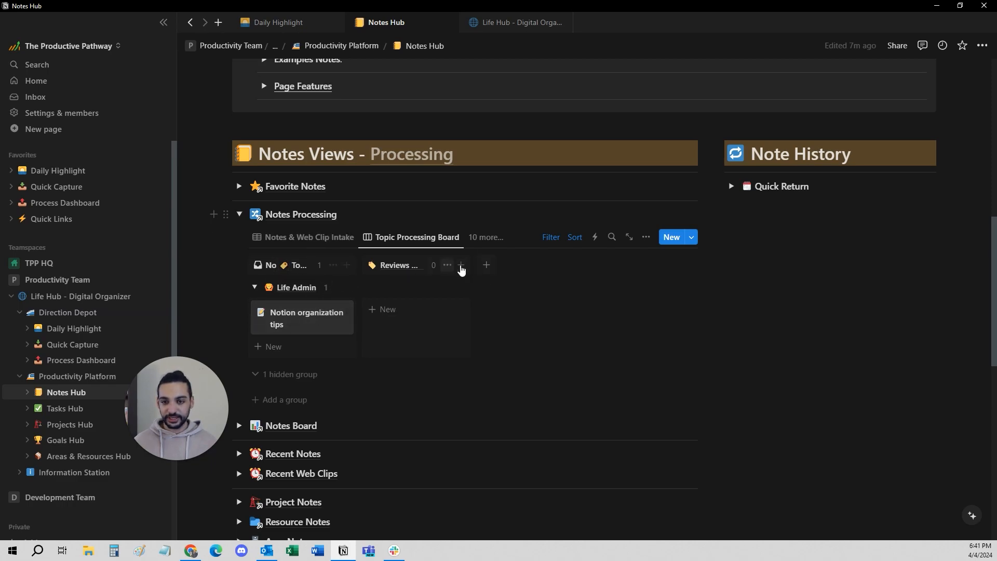
left_click(487, 265)
left_click(452, 332)
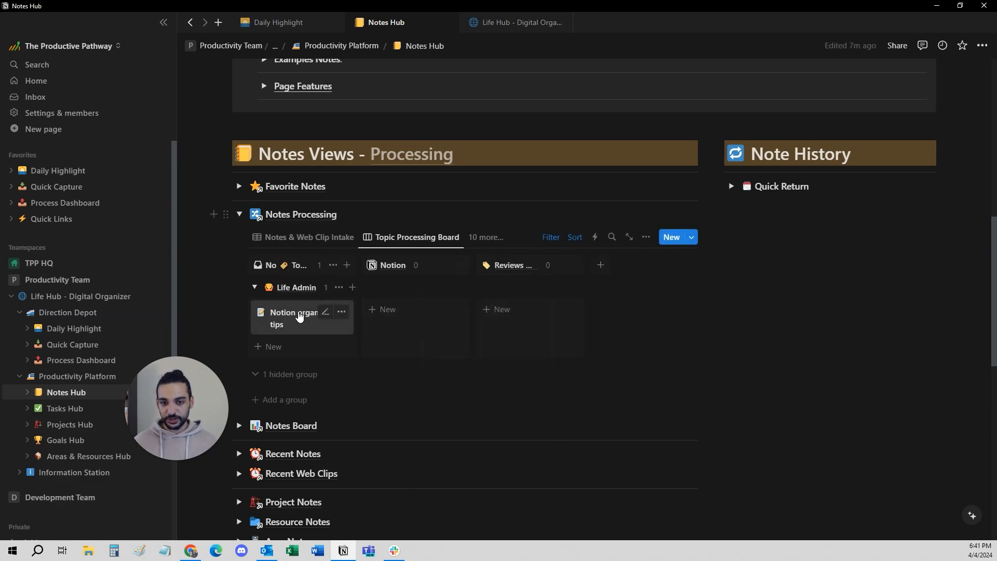
left_click_drag(301, 314, 410, 296)
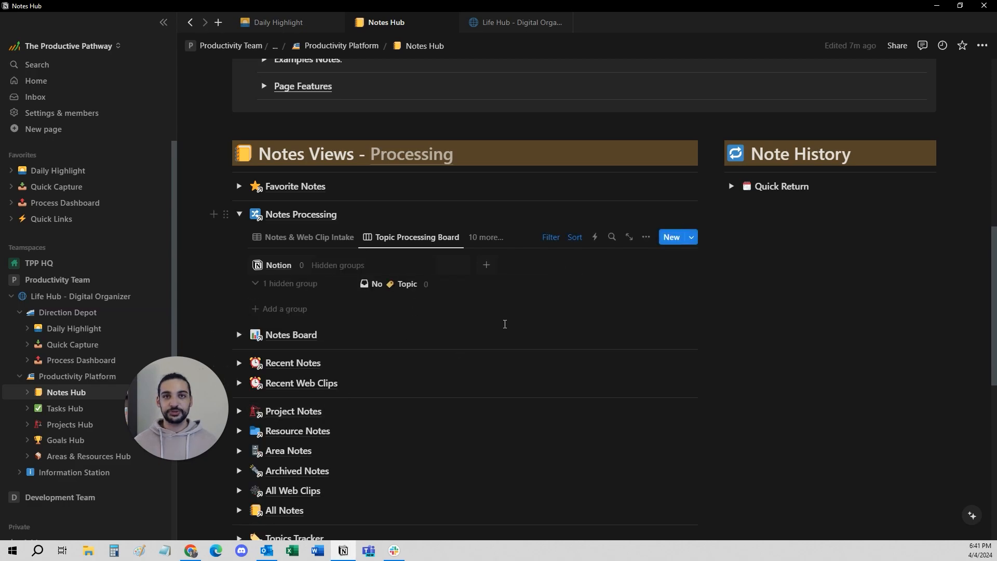
Switch the Notes Processing section to the Type Processing Board view.
left_click(494, 239)
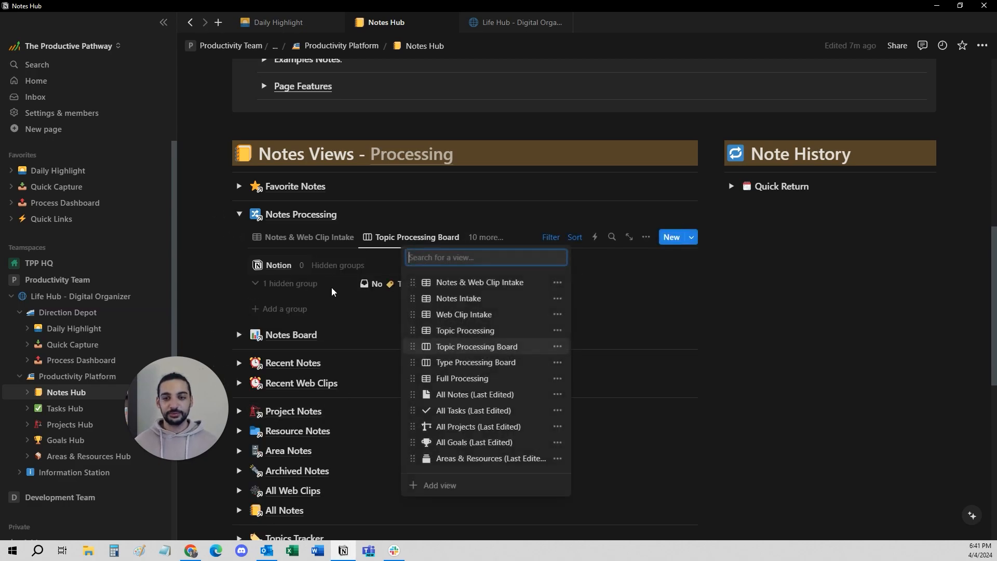
left_click(275, 282)
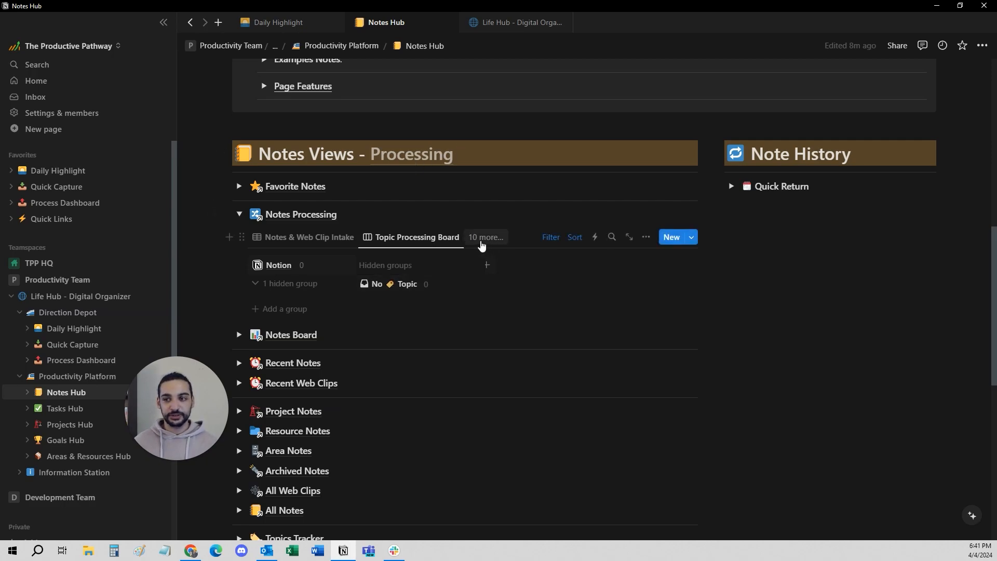
left_click(482, 239)
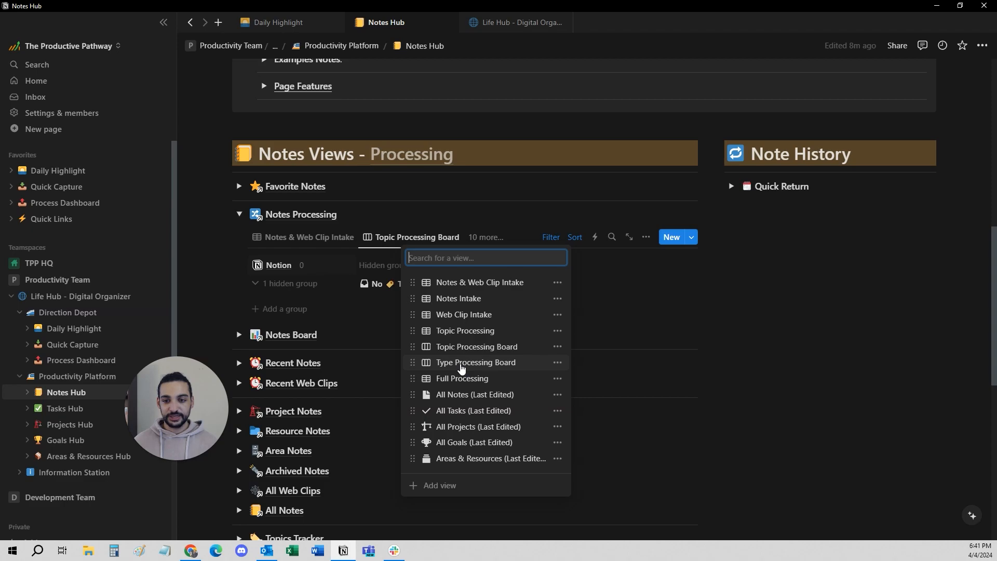
left_click(459, 361)
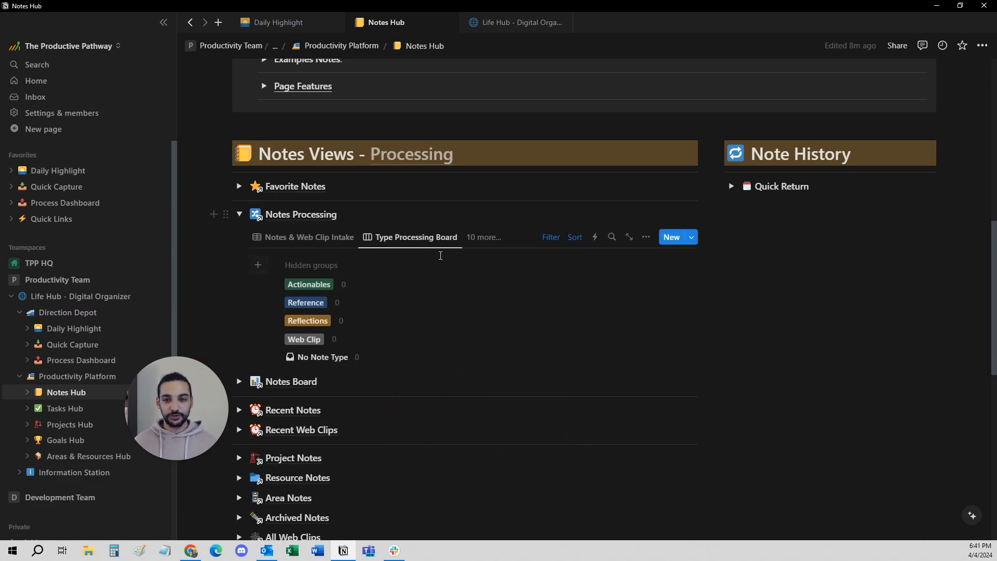
Show the All Notes (Last Edited) view and clear the note type of the Notion organization tips note.
left_click(484, 238)
left_click(508, 383)
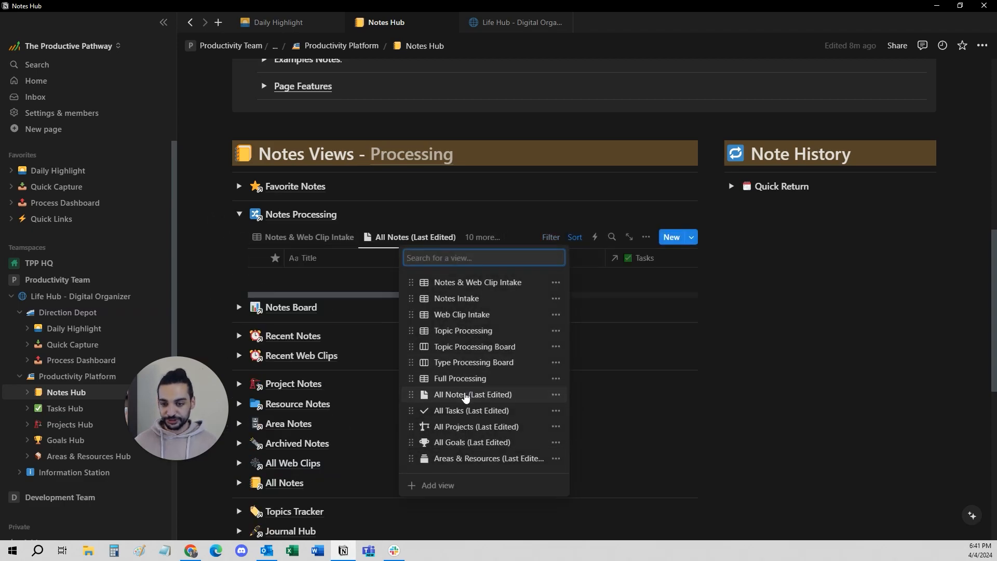
left_click(480, 278)
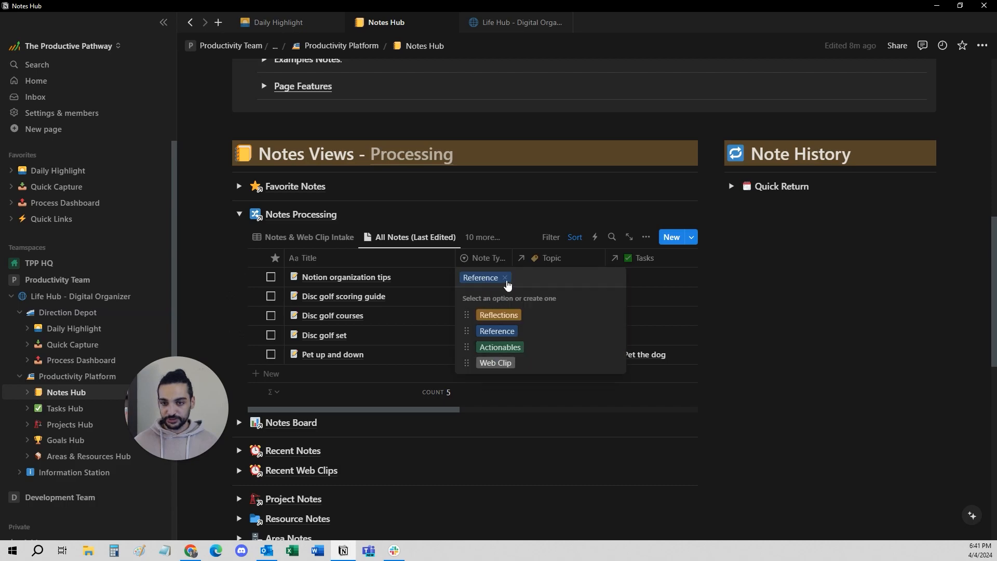
left_click(482, 237)
Return to the Type Processing Board and move the Notion organization tips card into the Reference group.
left_click(482, 236)
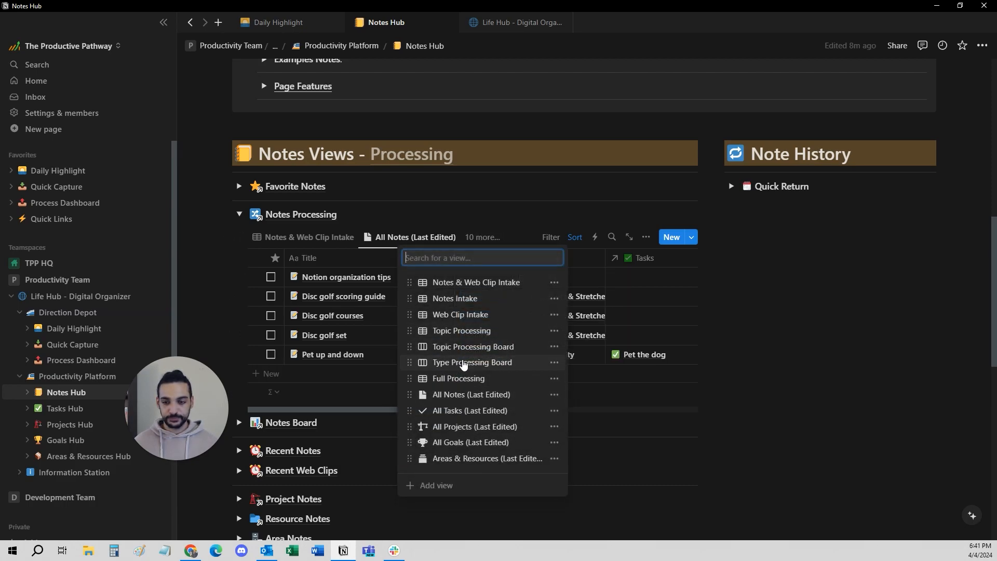
left_click(464, 363)
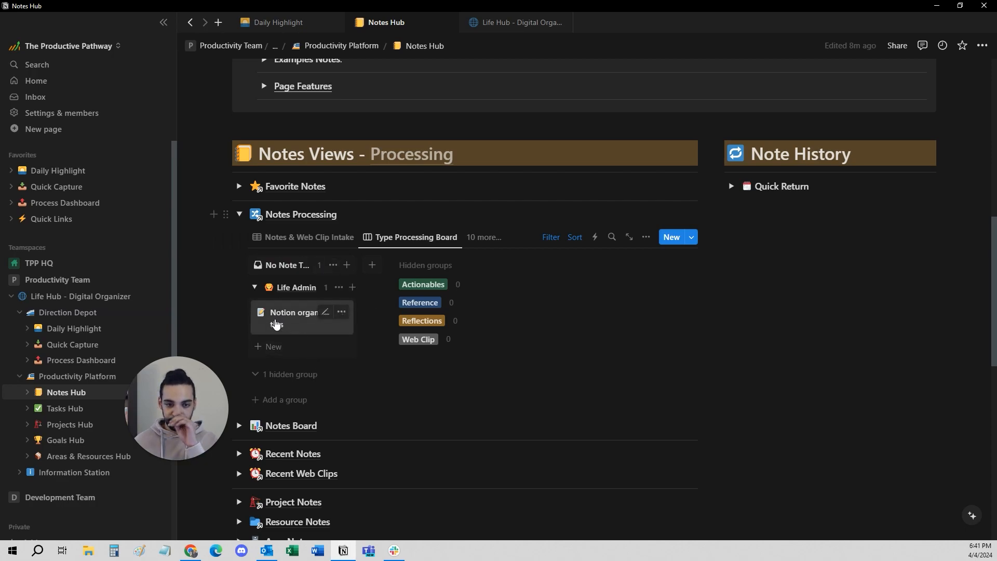
left_click_drag(276, 324, 439, 291)
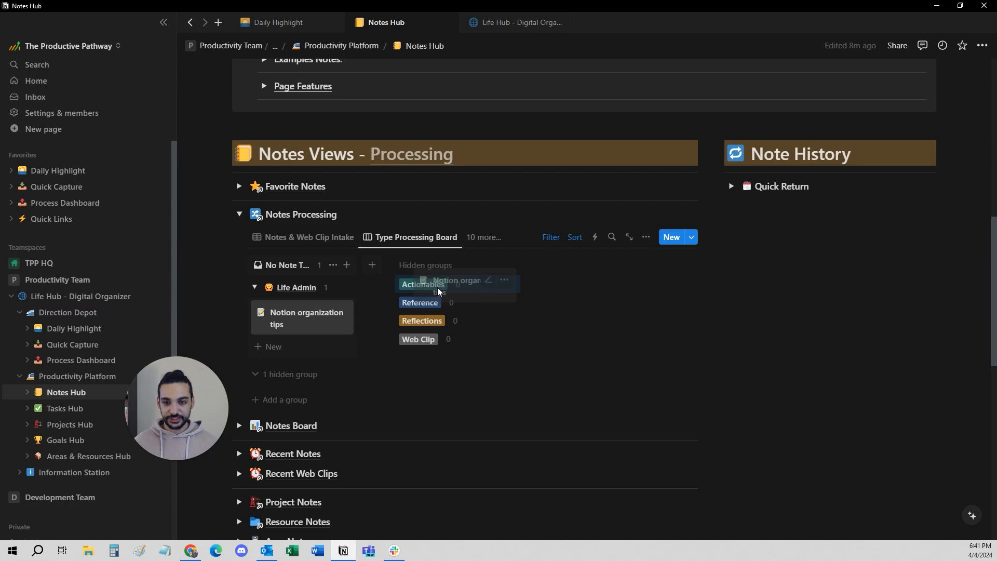
left_click_drag(439, 291, 438, 303)
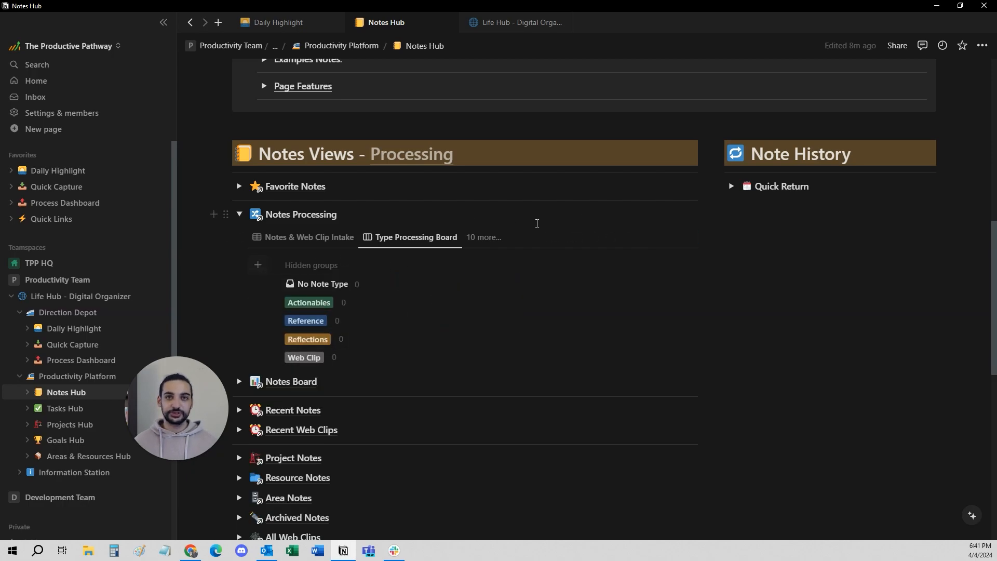
Show the Full Processing view and look through its columns from Title across to Areas/Resources and URL.
left_click(483, 237)
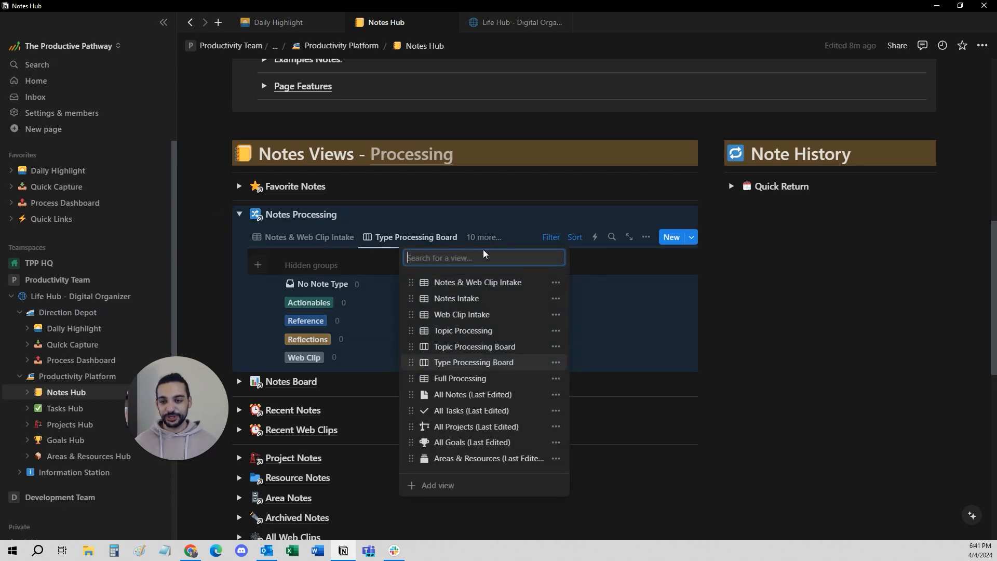
left_click(457, 379)
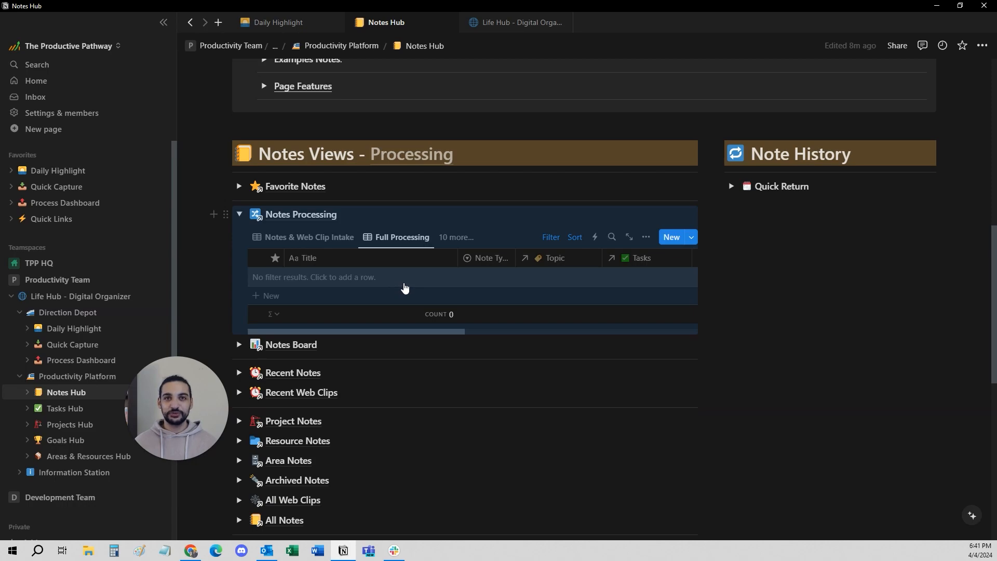
scroll(405, 287, "right", 3)
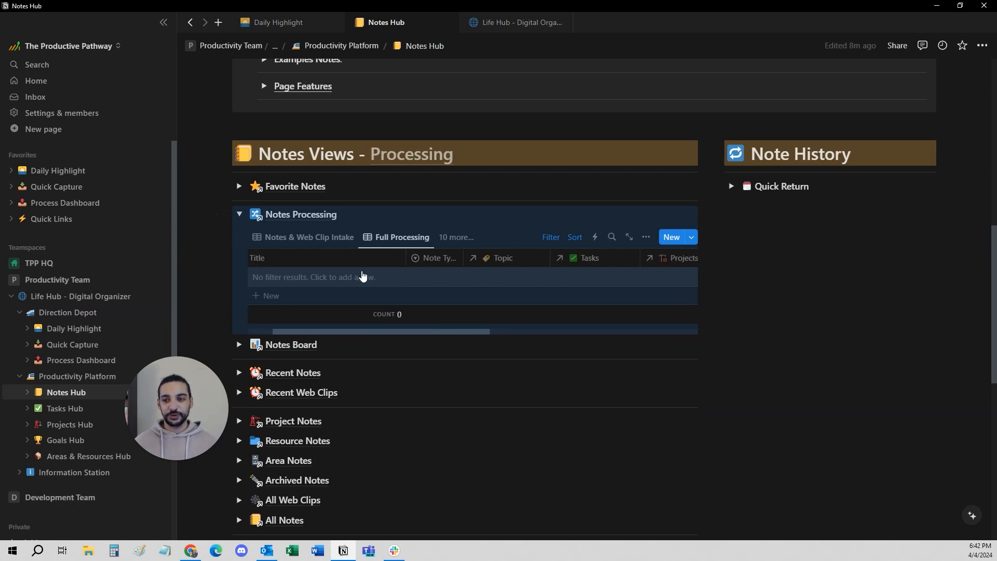
scroll(362, 280, "left", 2)
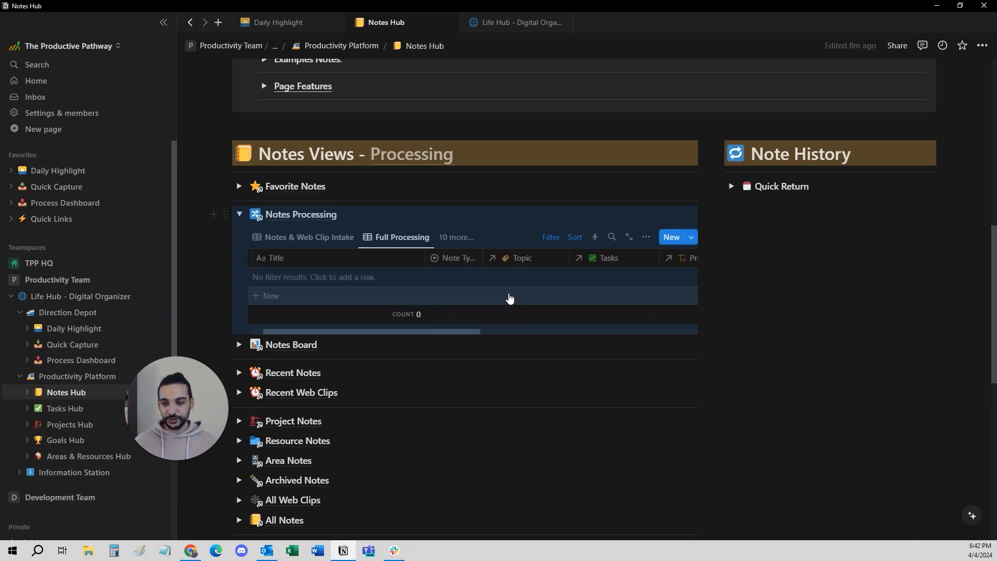
scroll(468, 280, "right", 3)
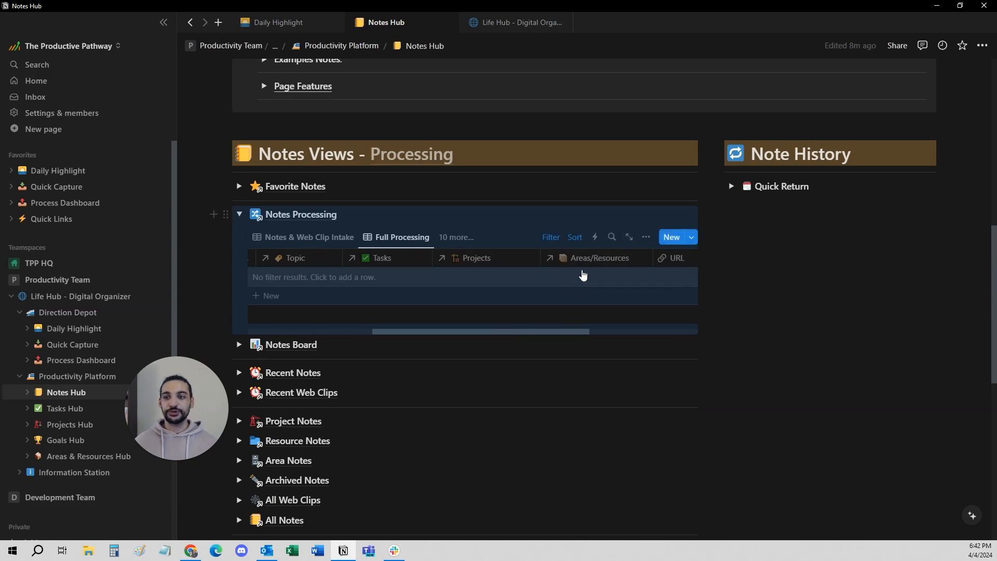
Switch Notes Processing back to the Notes & Web Clip Intake view and collapse the section.
left_click(312, 237)
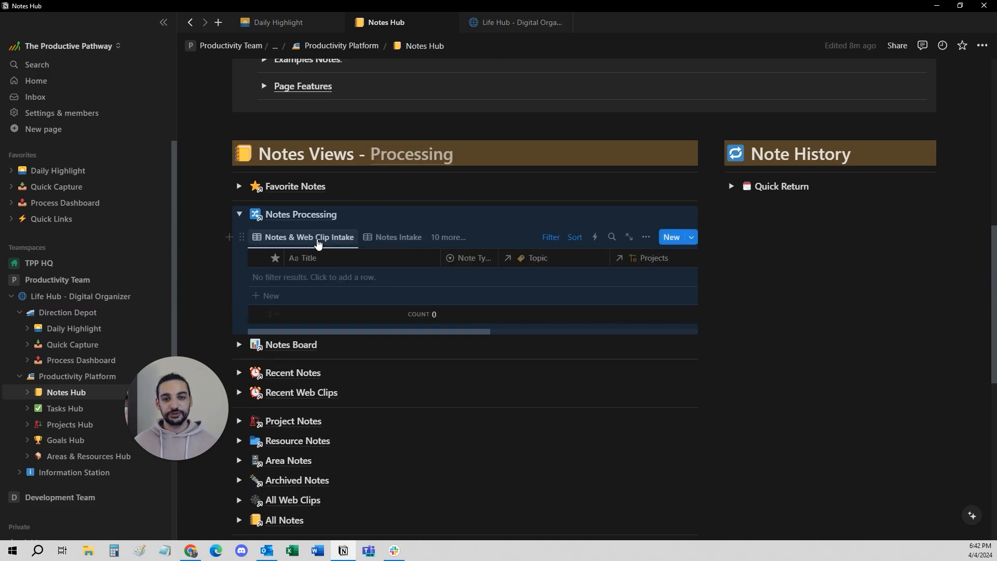
left_click(275, 242)
left_click(447, 238)
left_click(447, 237)
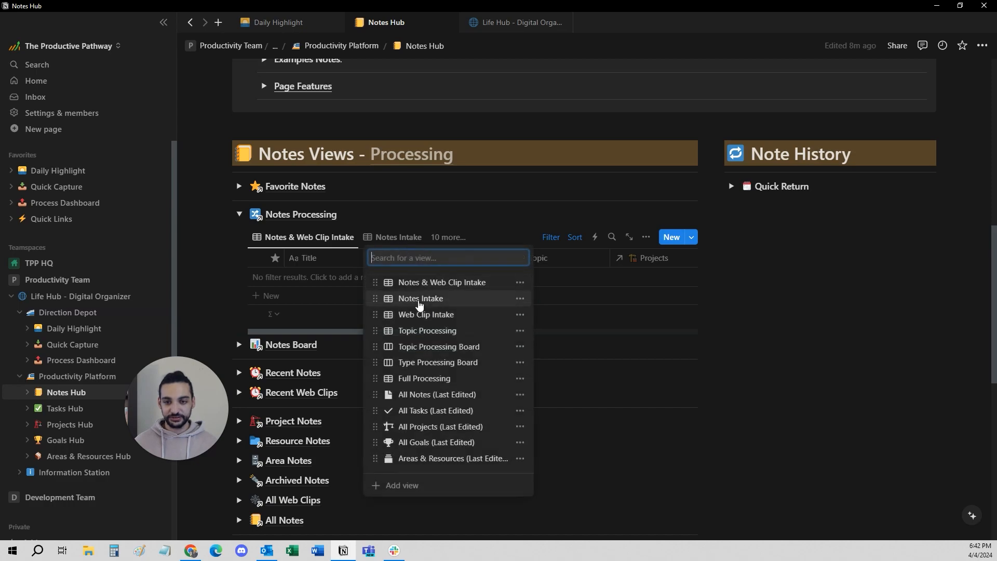
left_click(427, 281)
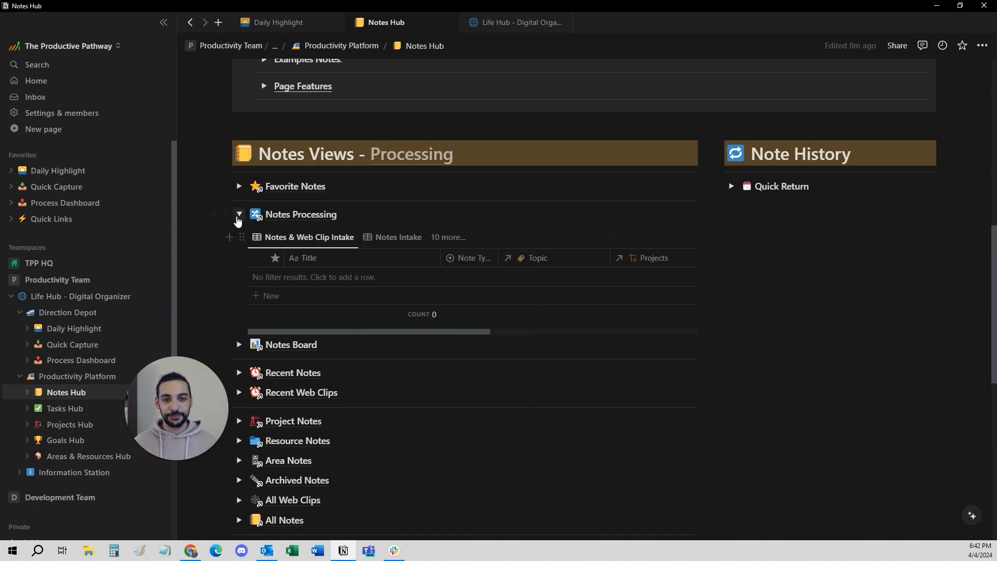
left_click(238, 214)
Expand Quick Return under Note History, then briefly reopen Notes Processing to look over its available views.
left_click(732, 186)
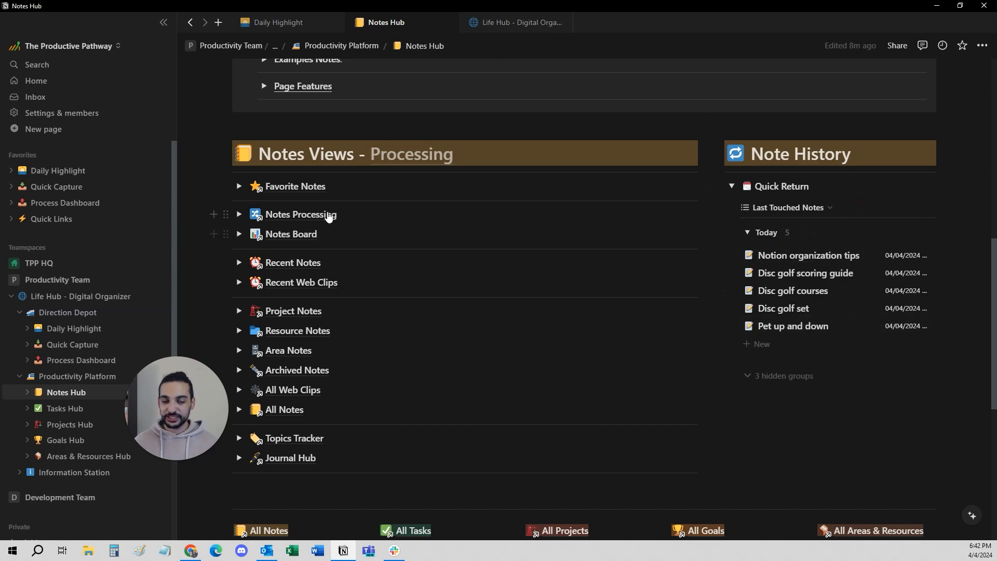
left_click(239, 215)
left_click(447, 236)
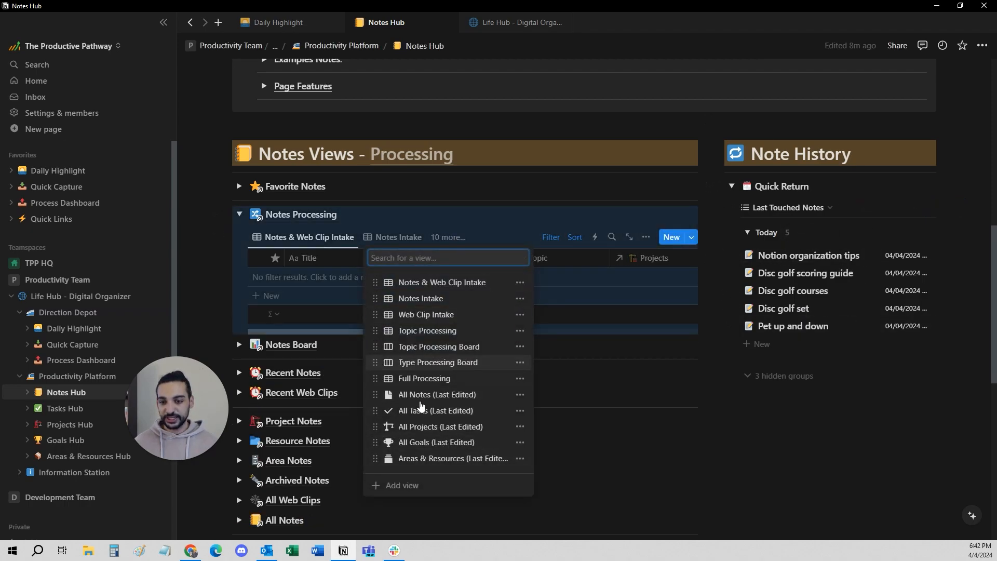
left_click(238, 216)
left_click(237, 216)
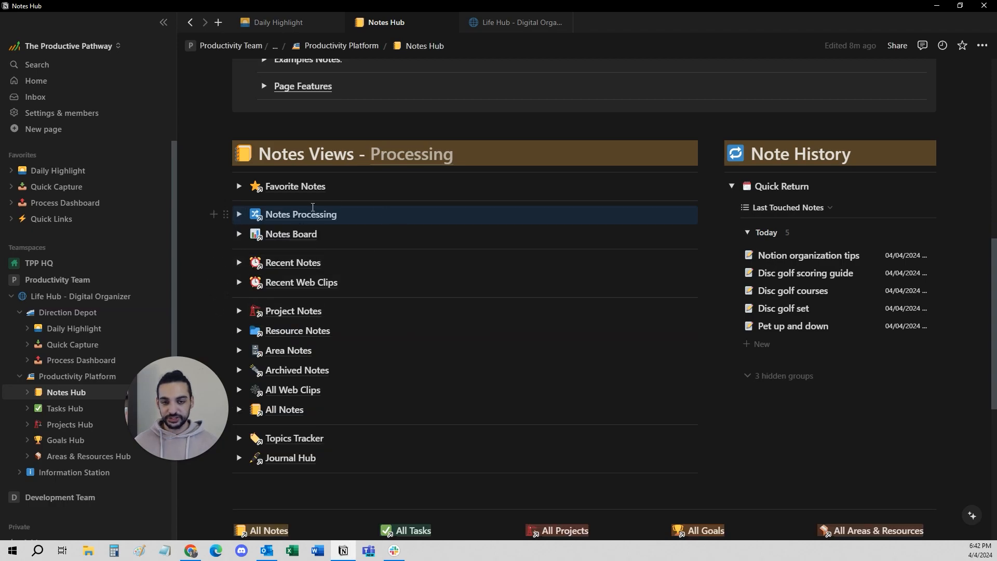
left_click(373, 238)
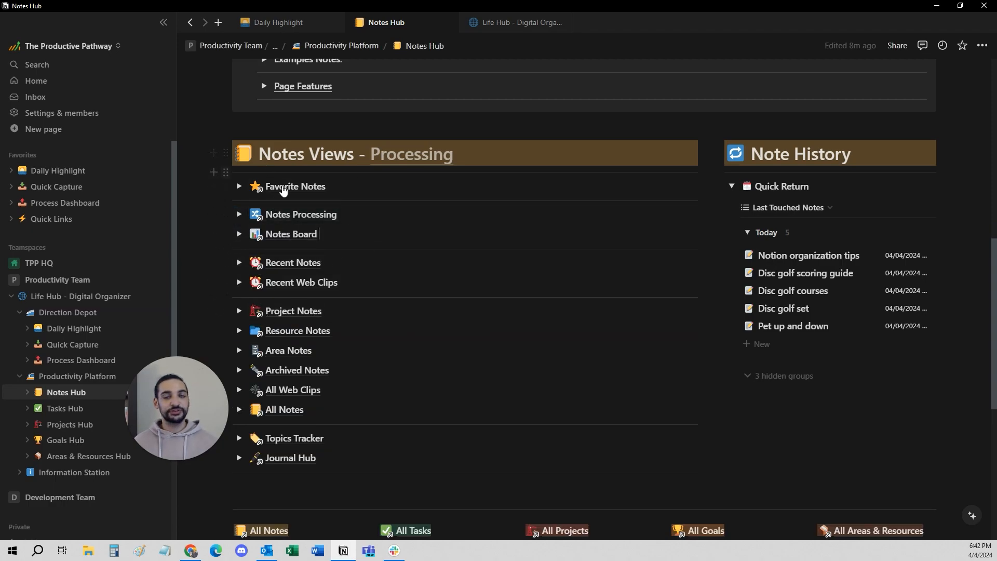
mouse_move(250, 197)
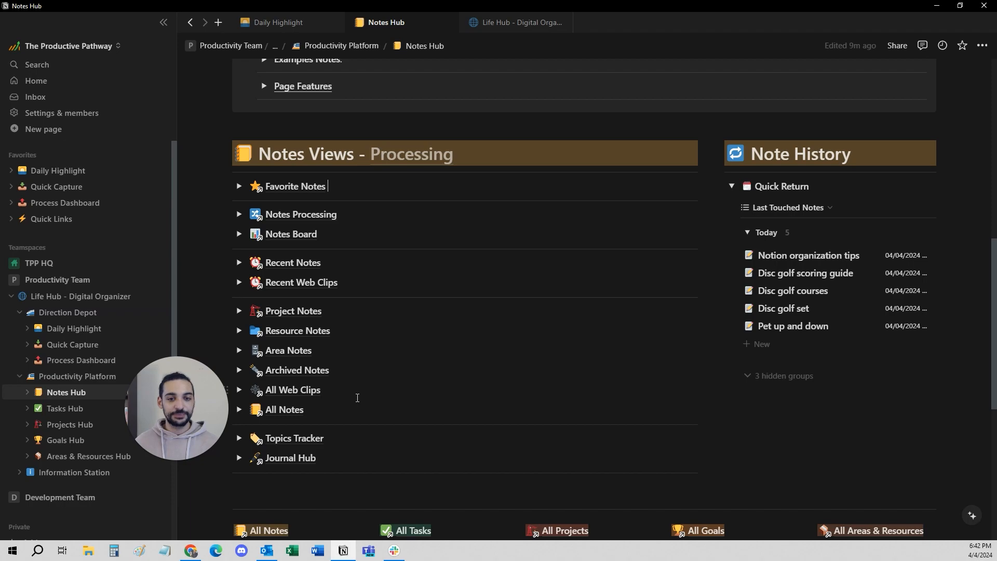
left_click(369, 363)
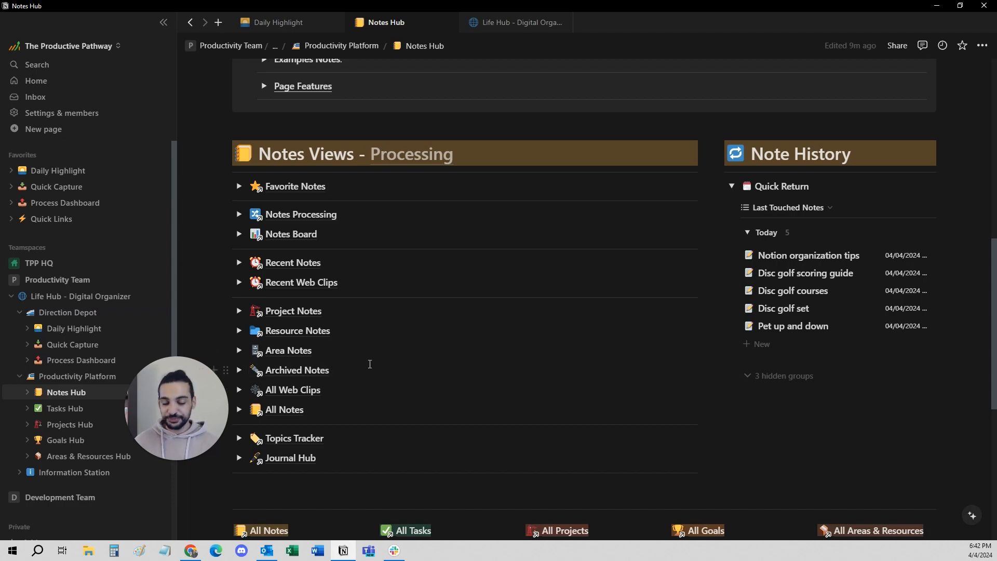
scroll(408, 360, "up", 4)
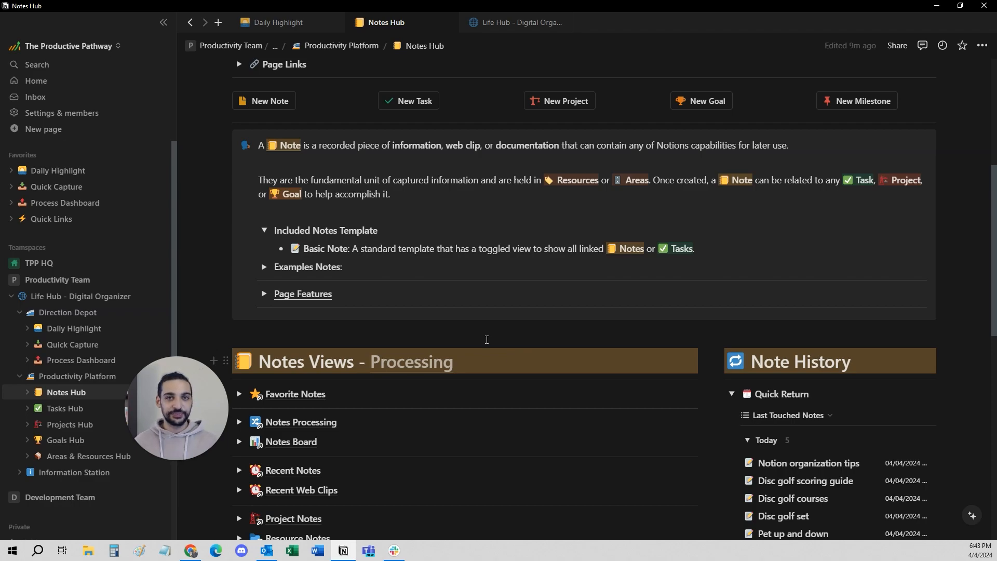
scroll(536, 340, "down", 4)
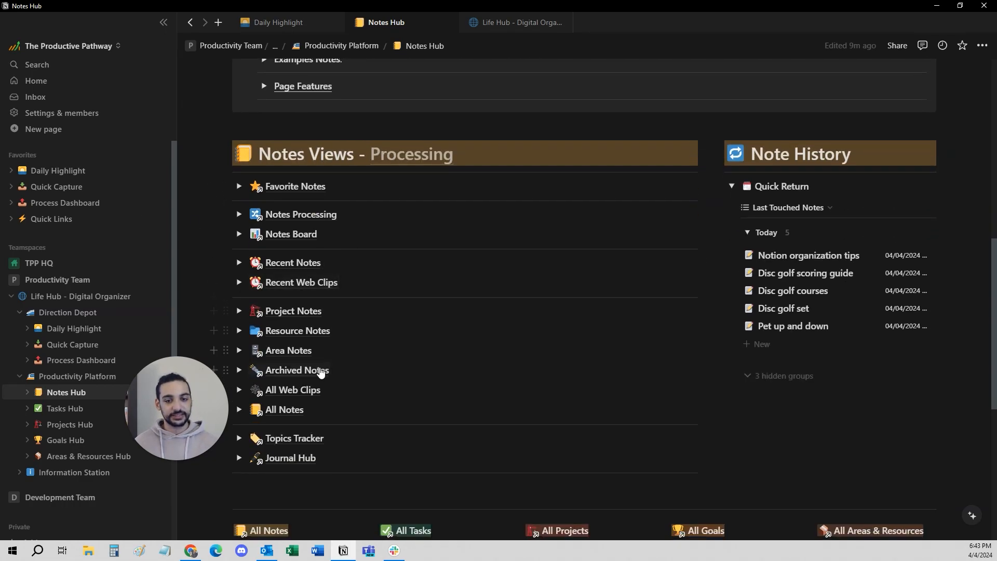
Expand the All Notes section, look over its notes and available views, and collapse it again.
scroll(320, 372, "down", 2)
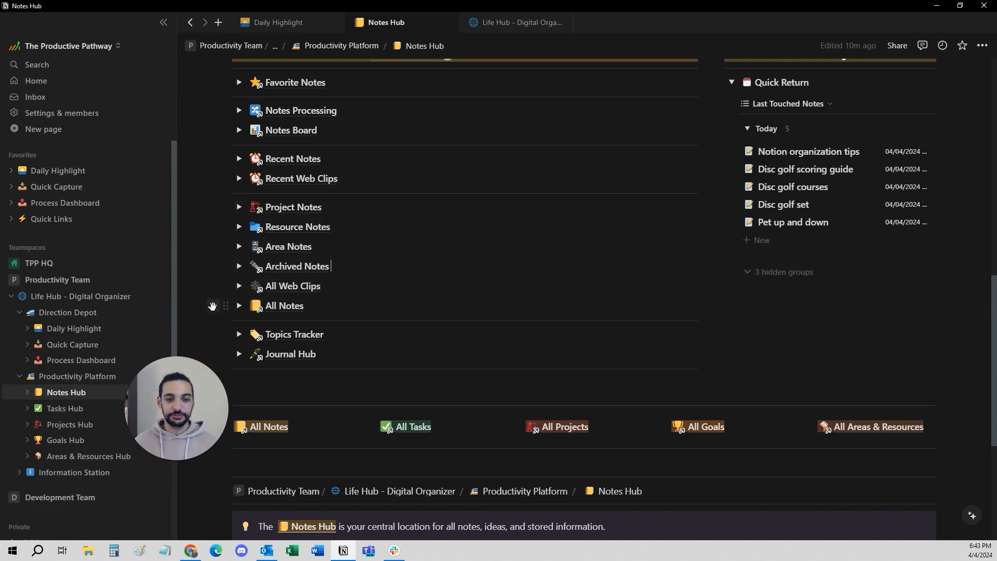
left_click(242, 306)
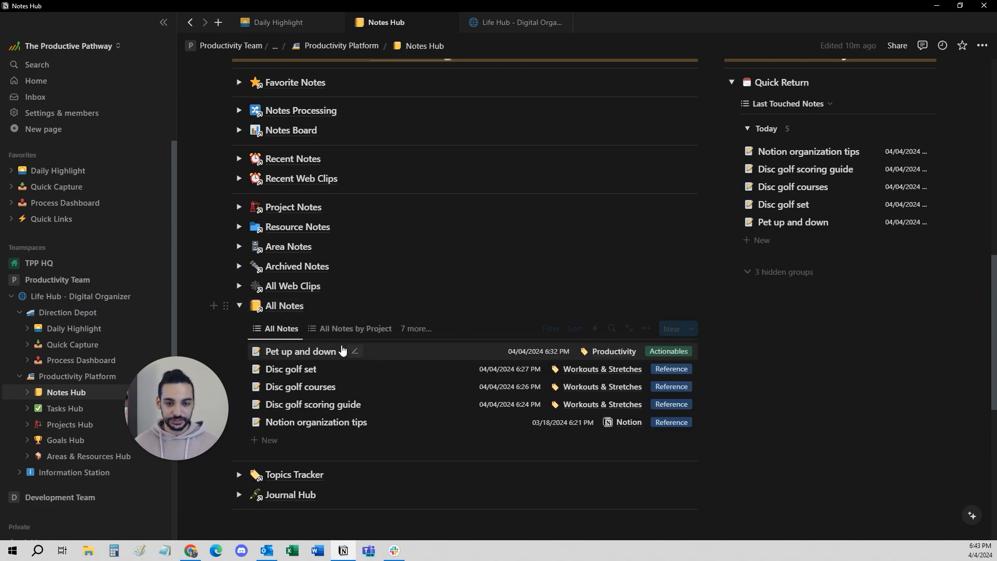
left_click(416, 328)
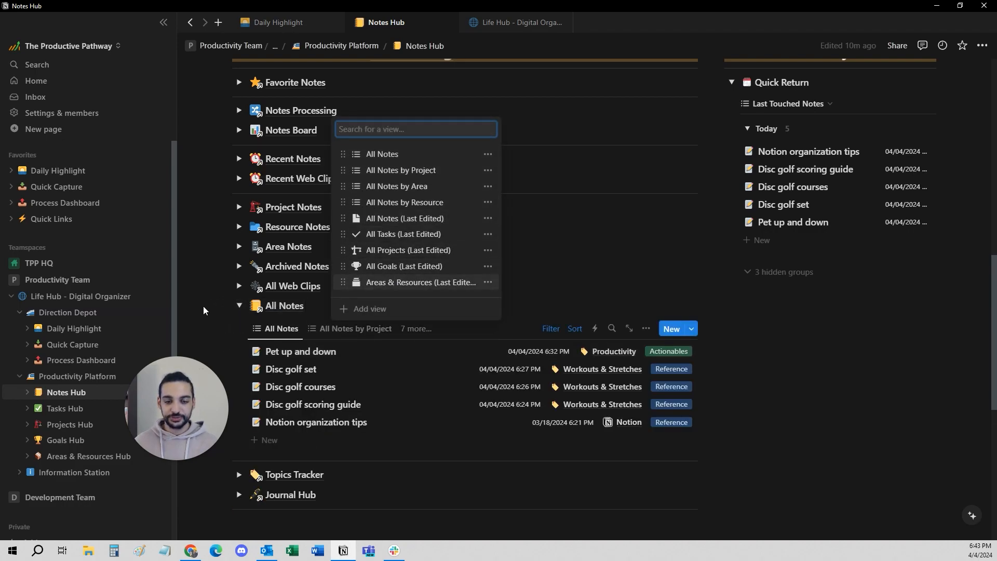
left_click(239, 306)
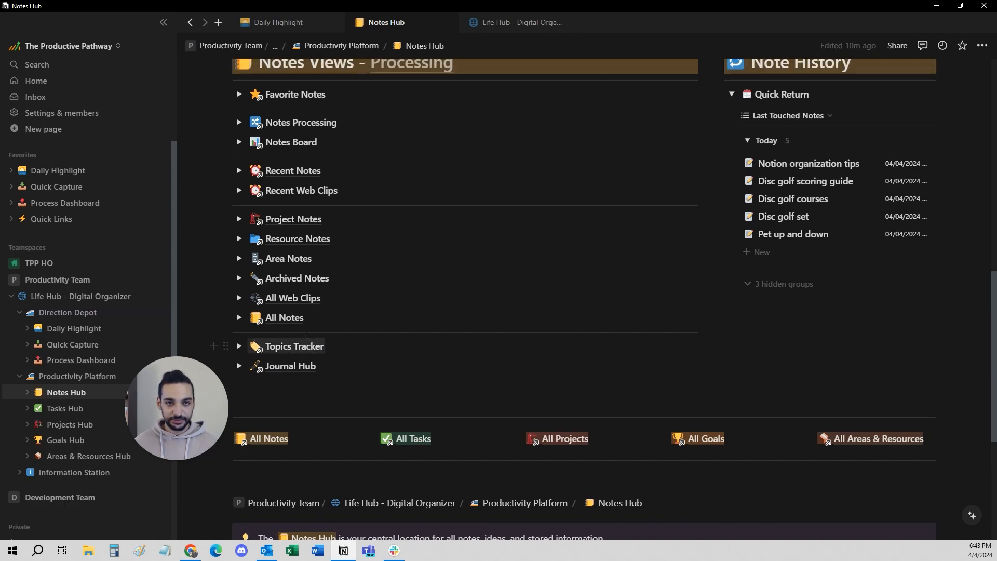
Go to the Topics Tracker page and open the Workouts & Stretches topic to see its linked notes.
left_click(288, 340)
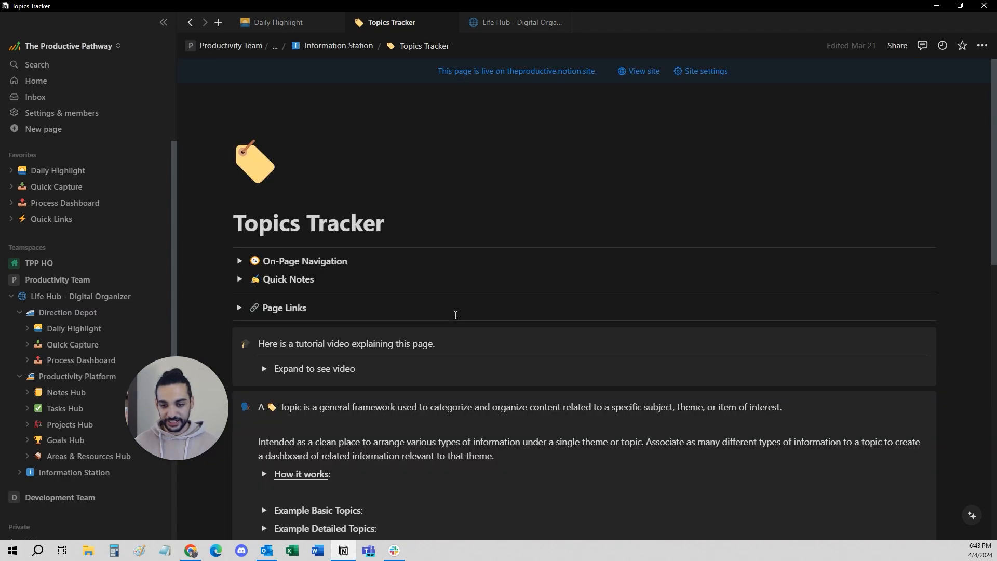
scroll(454, 316, "down", 10)
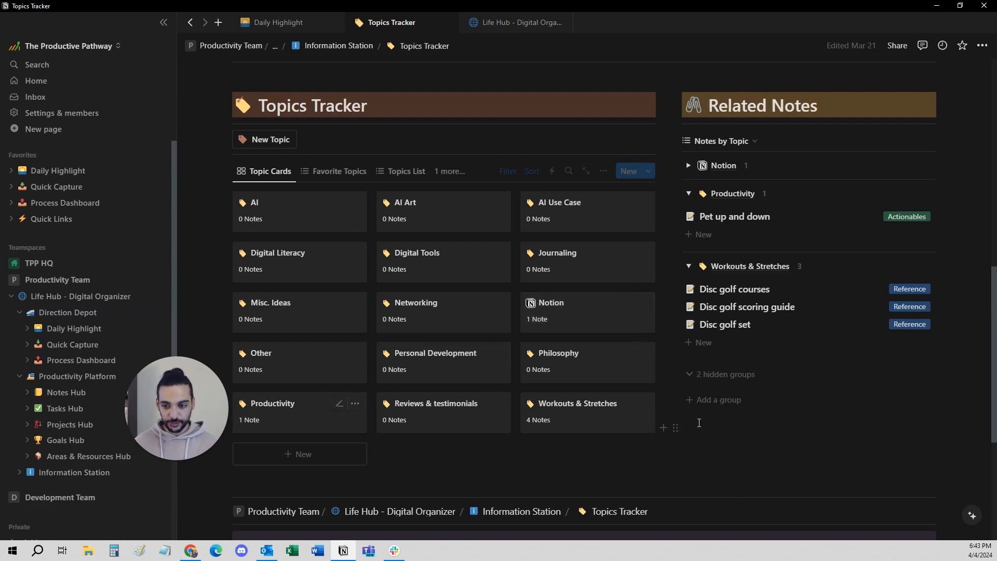
left_click(579, 415)
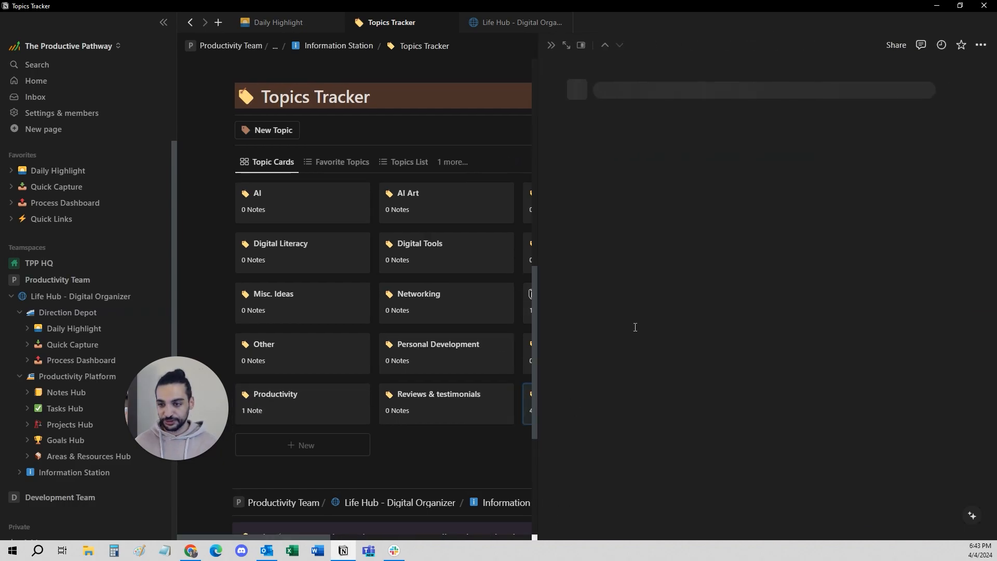
scroll(633, 354, "down", 3)
scroll(589, 332, "down", 2)
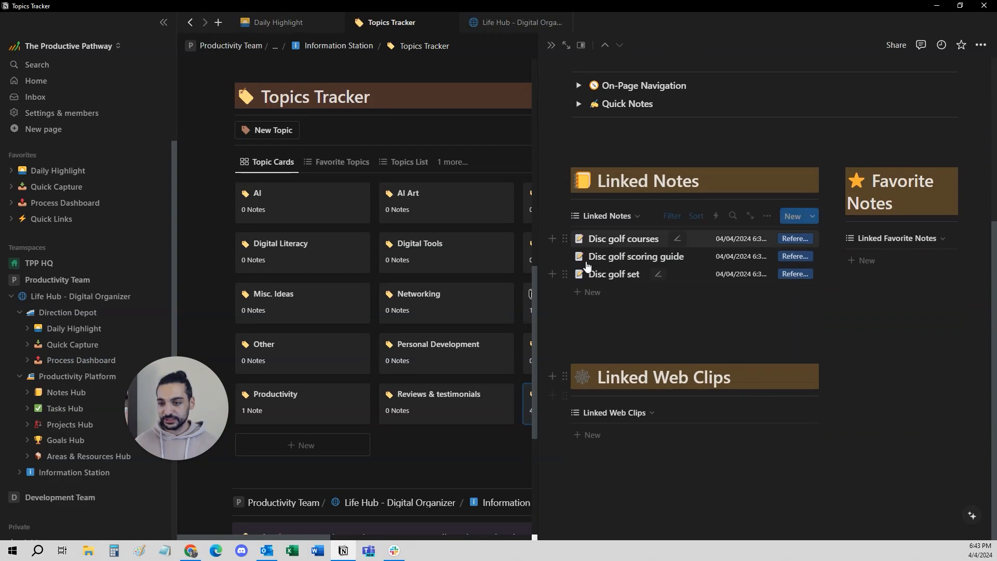
Check the views available for Linked Notes and the pages in the Workouts & Stretches topic's Notes relation.
left_click(608, 216)
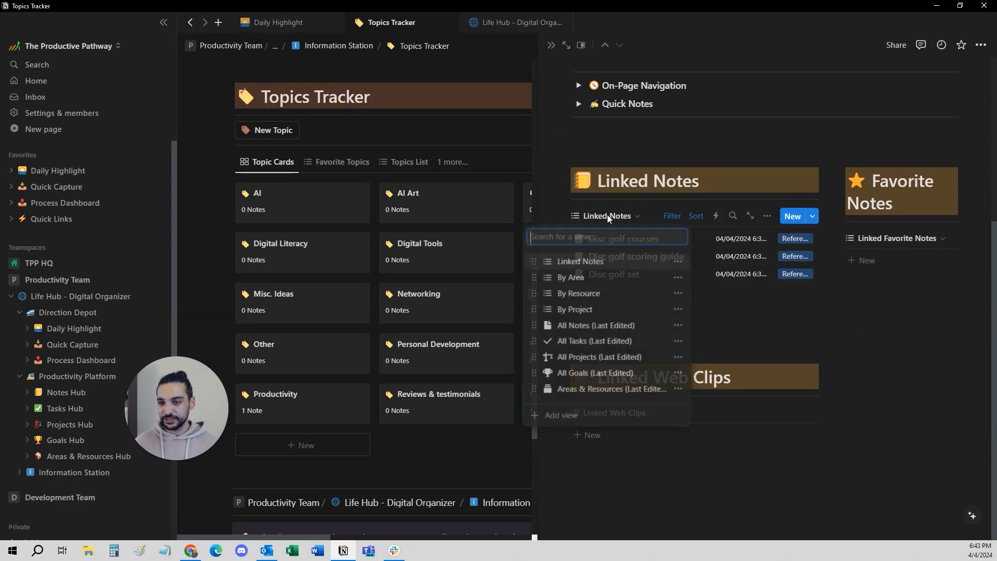
left_click(608, 217)
scroll(759, 287, "up", 2)
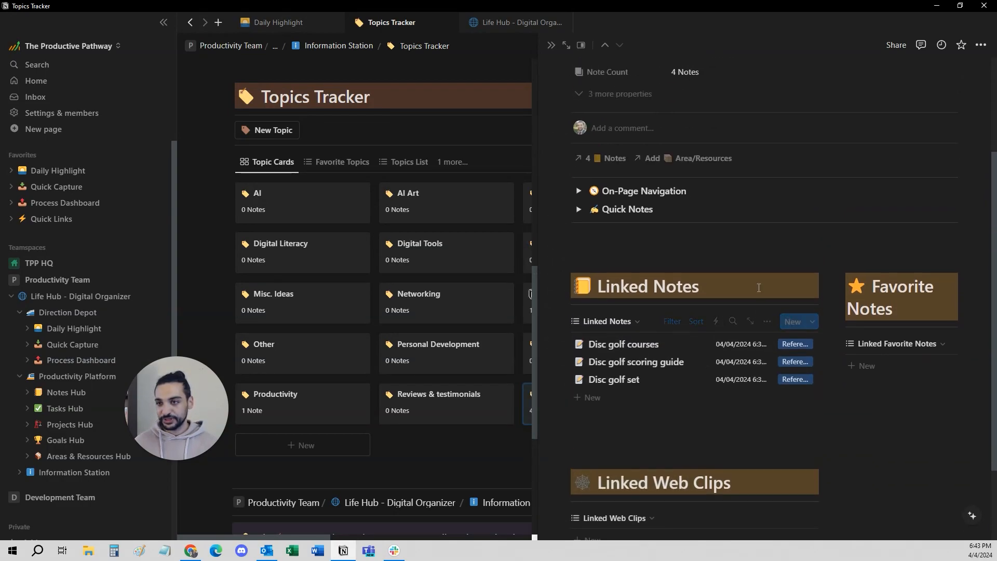
scroll(759, 288, "up", 3)
left_click(615, 300)
left_click(715, 256)
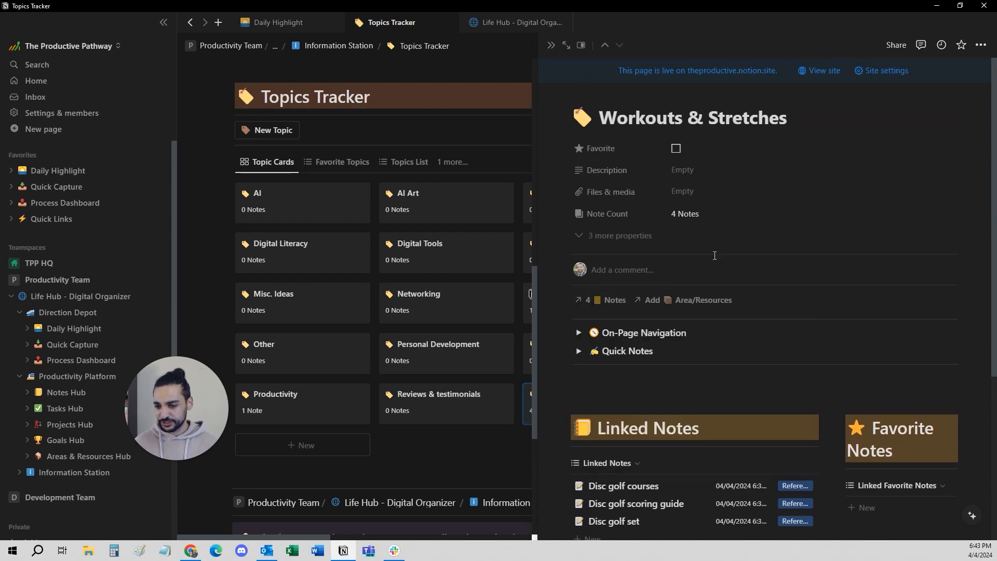
Check the Linked Notes views and the topic's Notes relation, and inspect the Notion organization tips note's Areas/Resources relation before returning to the topic.
scroll(714, 255, "down", 3)
left_click(621, 311)
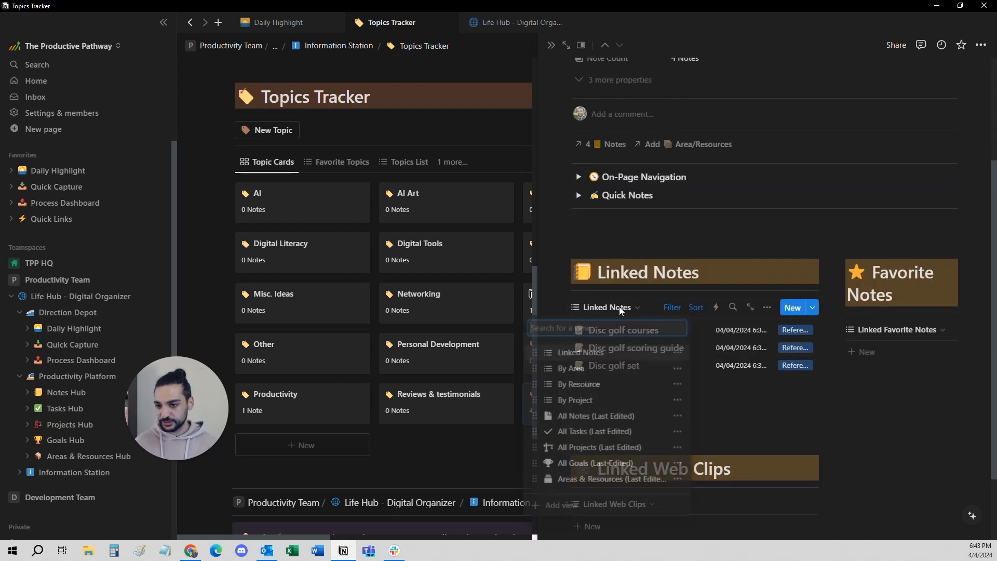
left_click(620, 311)
left_click(600, 151)
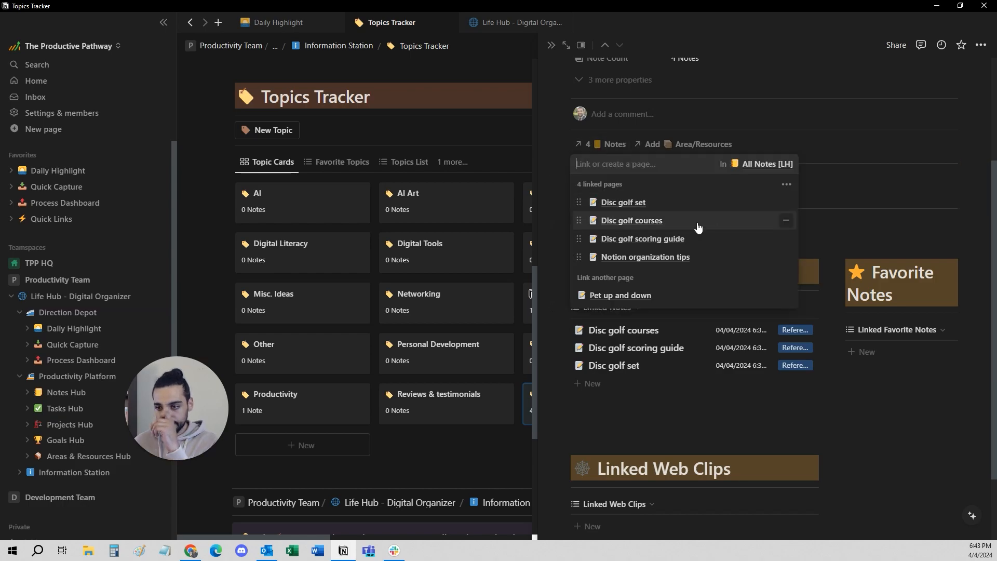
left_click(690, 252)
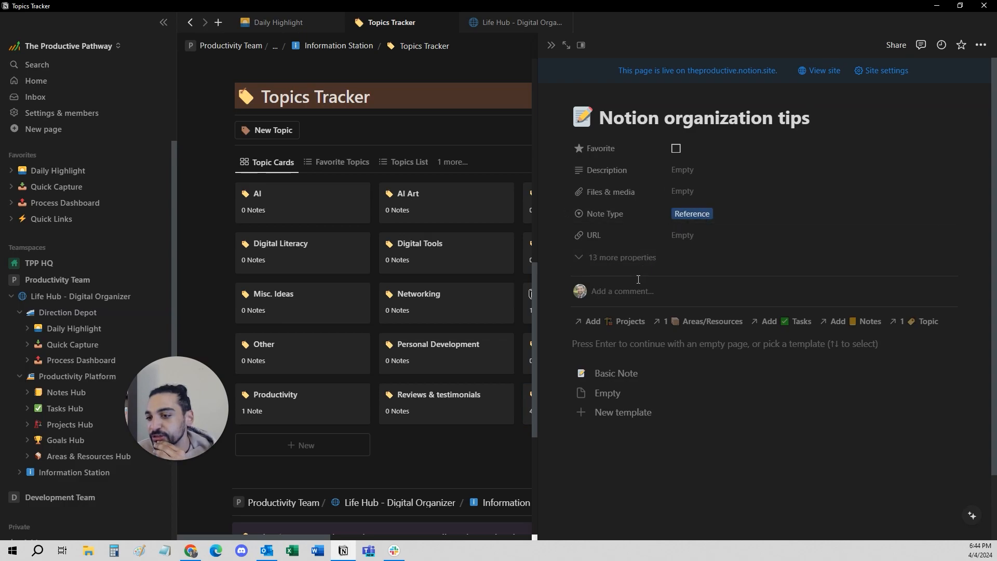
left_click(694, 318)
left_click(693, 318)
key("alt+Left")
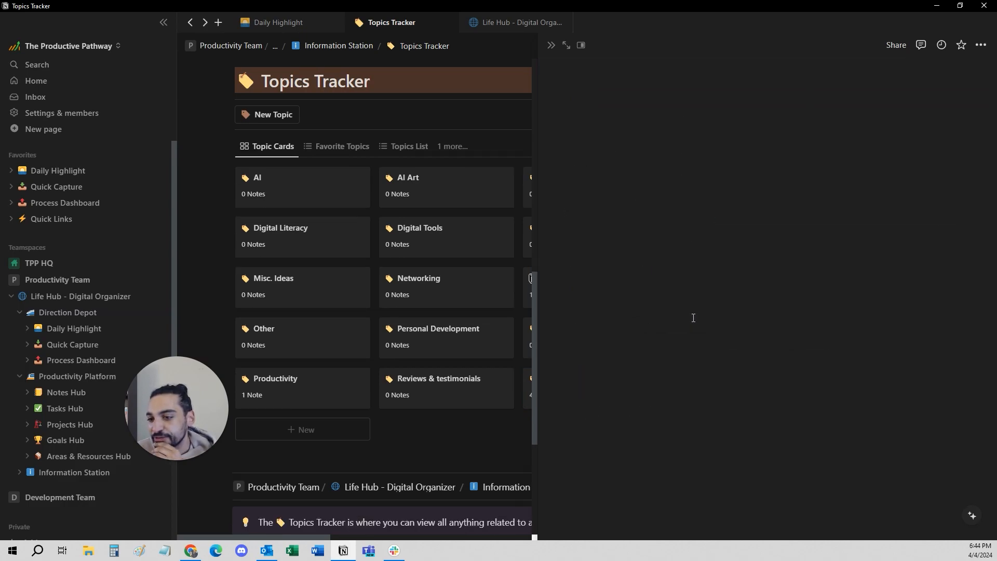
View the topic's Linked Notes grouped by area, and switch back to the Linked Notes view.
scroll(675, 332, "down", 4)
left_click(607, 255)
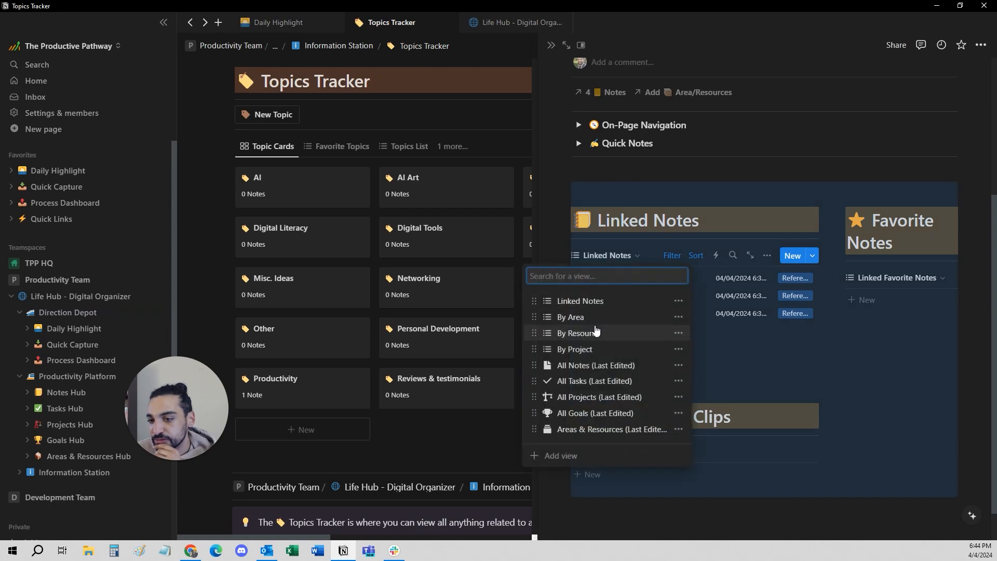
left_click(577, 317)
scroll(676, 323, "down", 1)
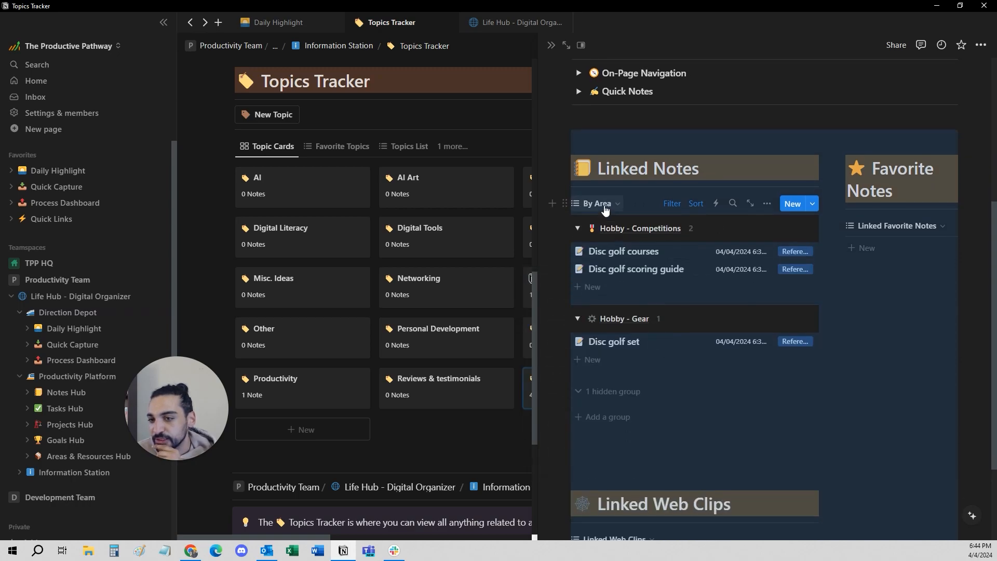
left_click(605, 209)
left_click(639, 247)
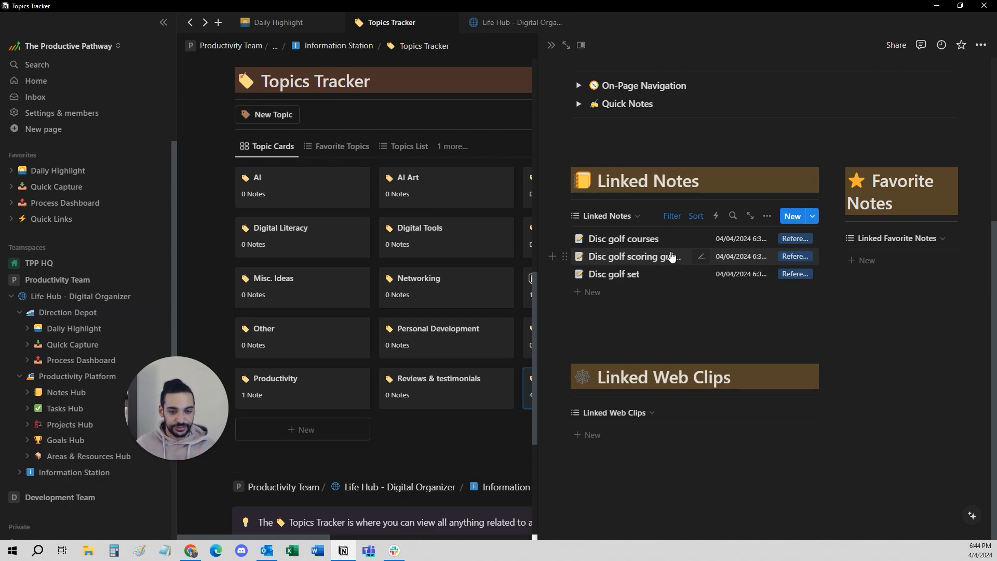
Duplicate the Notion organization tips note found in the topic's Notes relation, and return to the Workouts & Stretches topic.
scroll(631, 291, "up", 1)
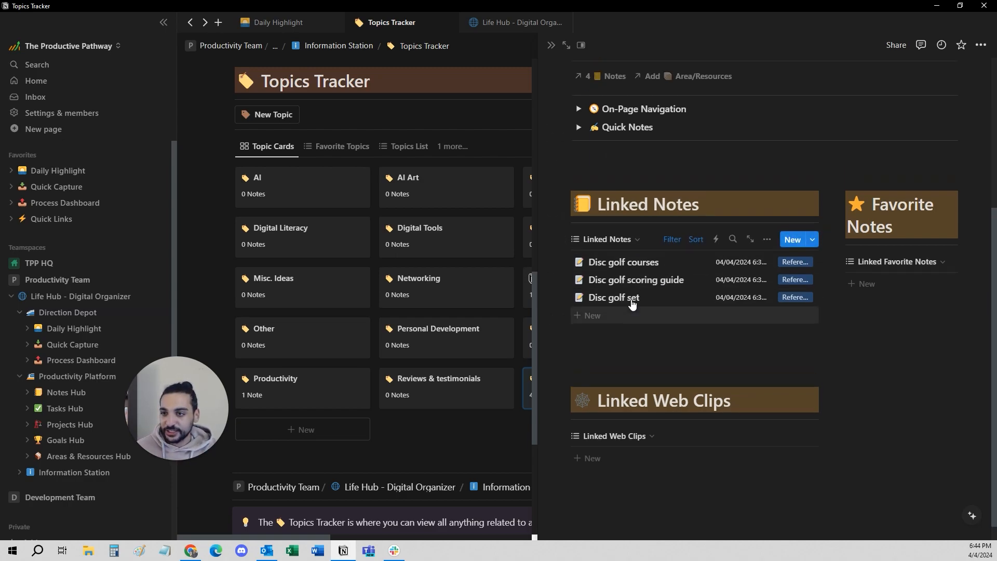
scroll(632, 304, "up", 2)
left_click(614, 156)
left_click(649, 267)
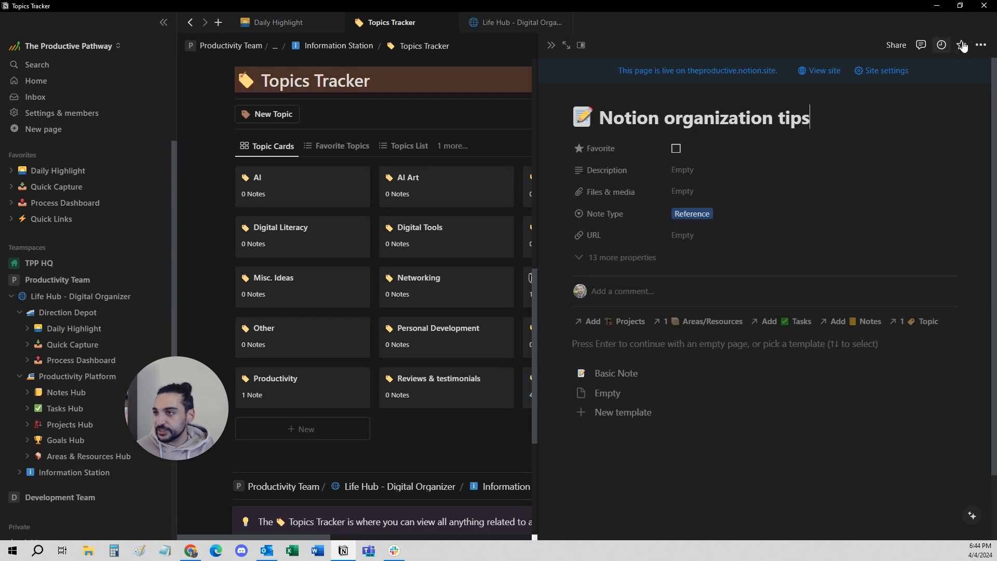
left_click(981, 45)
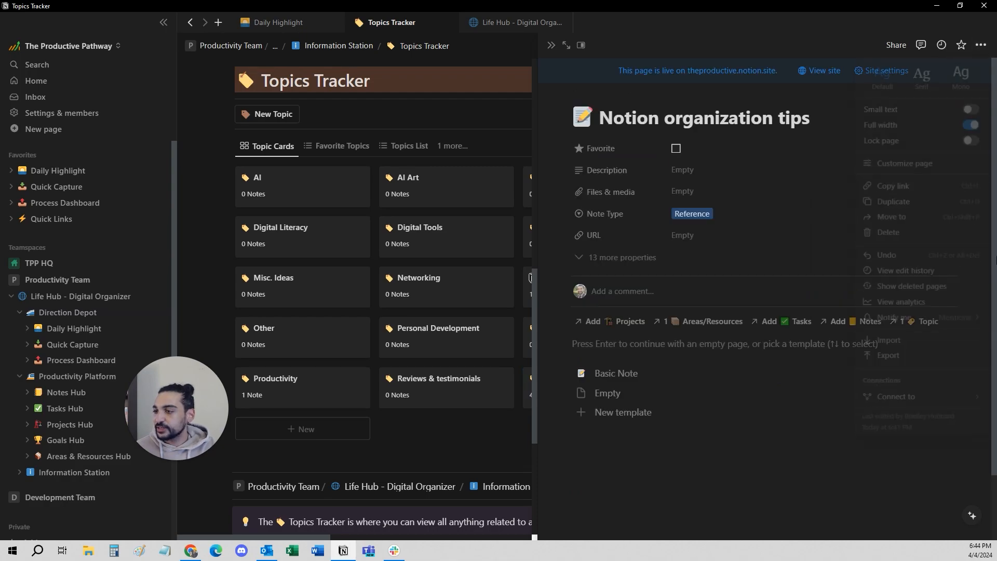
left_click(893, 206)
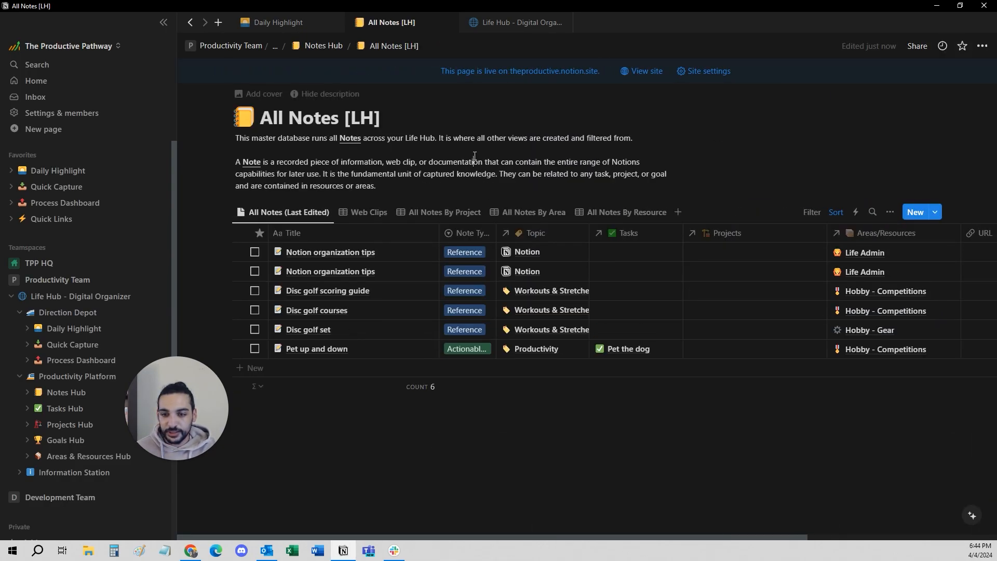
key("alt+Left")
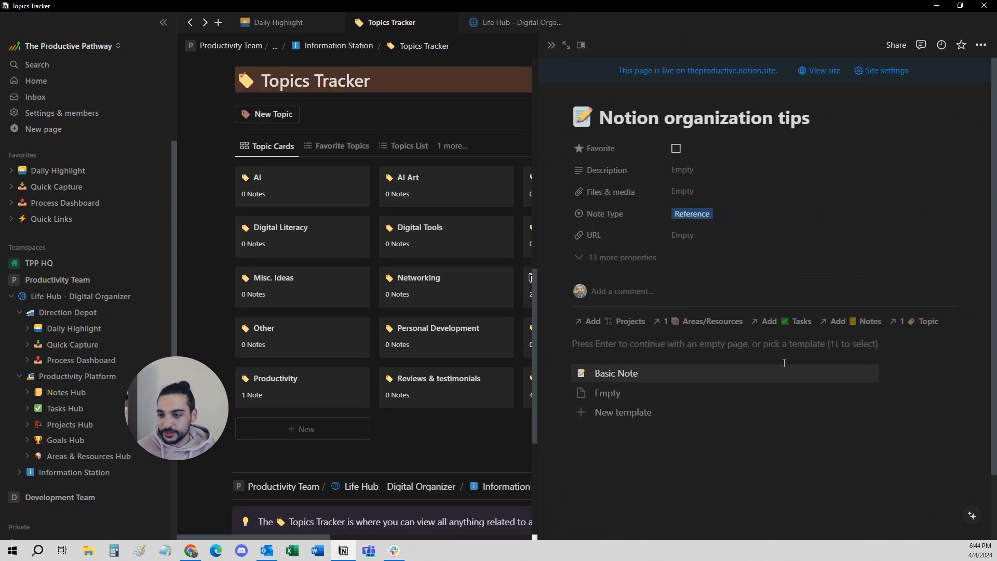
key("alt+Left")
Reselect the Linked Notes view in Workouts & Stretches to check which notes it lists.
scroll(785, 368, "down", 5)
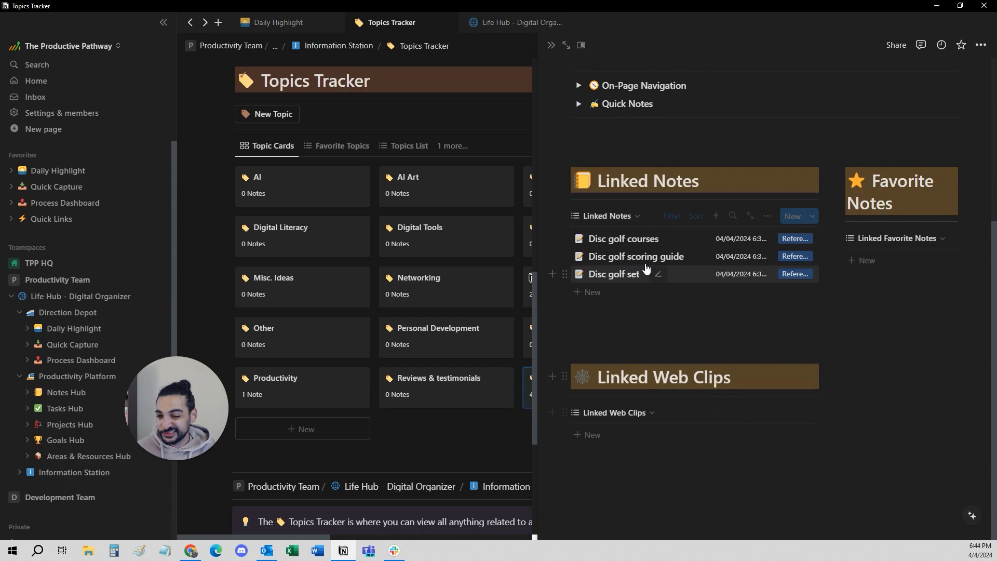
scroll(605, 274, "up", 1)
left_click(605, 273)
left_click(585, 317)
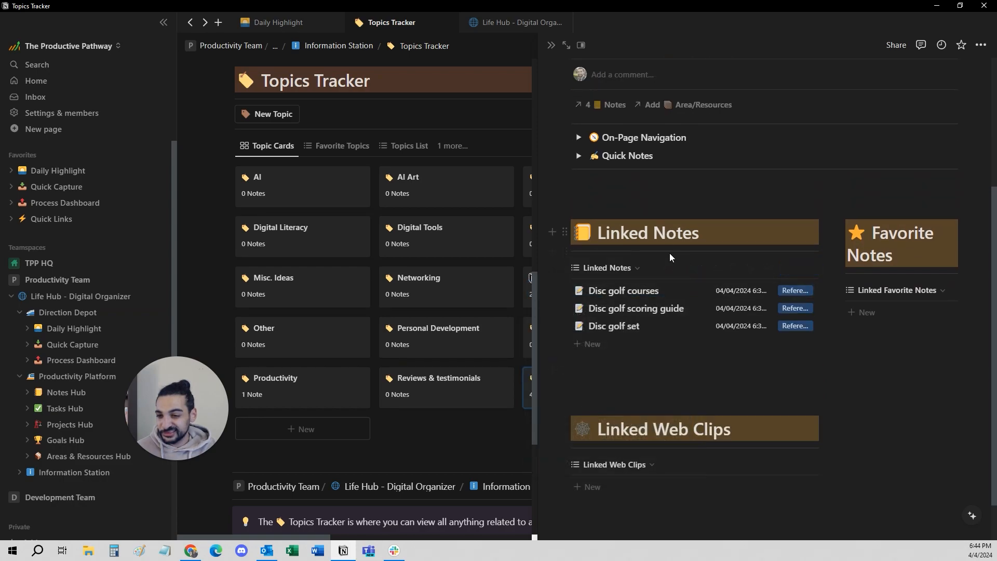
Link the second Notion organization tips note to the Workouts & Stretches topic through its Notes relation.
scroll(661, 255, "up", 2)
left_click(605, 207)
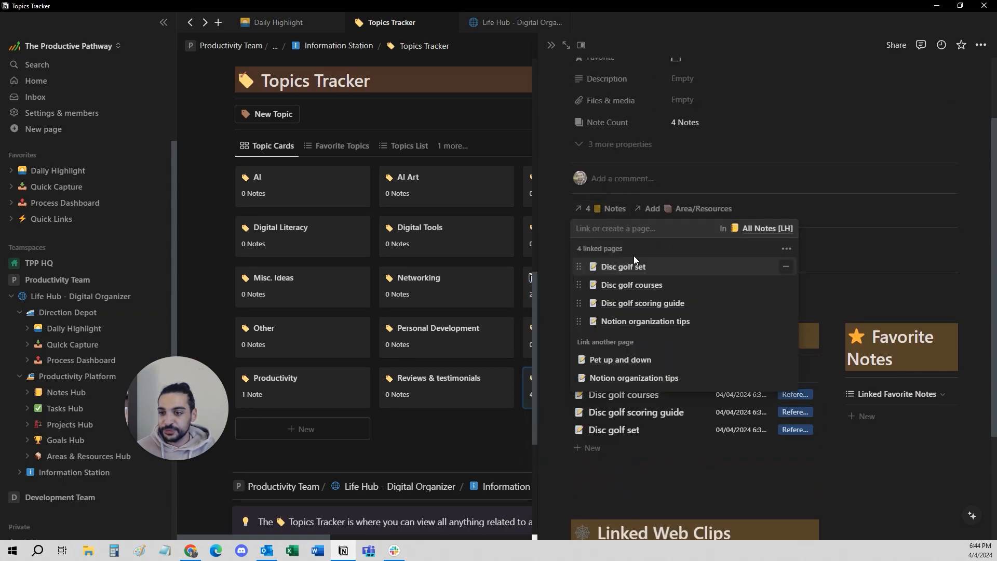
left_click(788, 378)
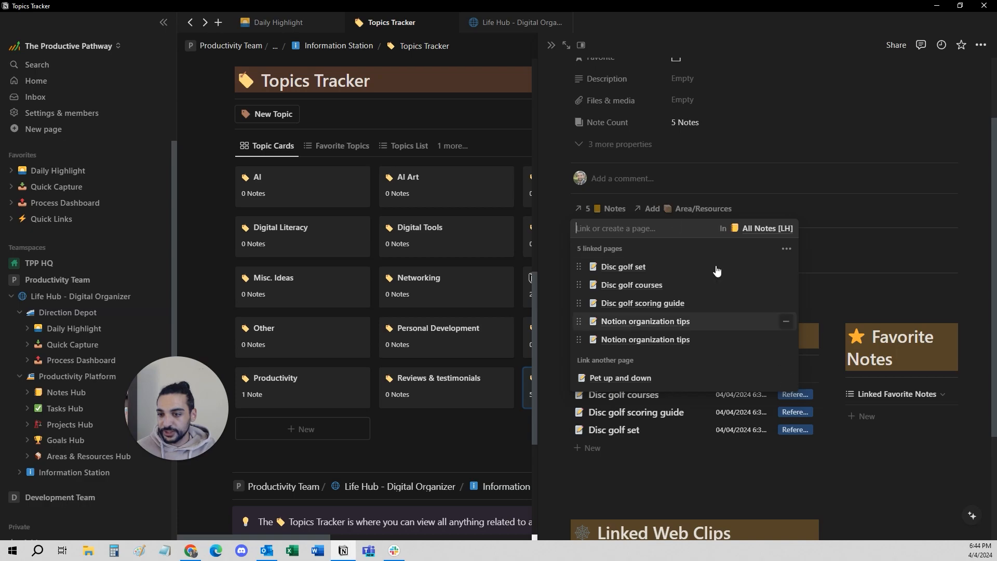
left_click(569, 198)
scroll(599, 113, "down", 2)
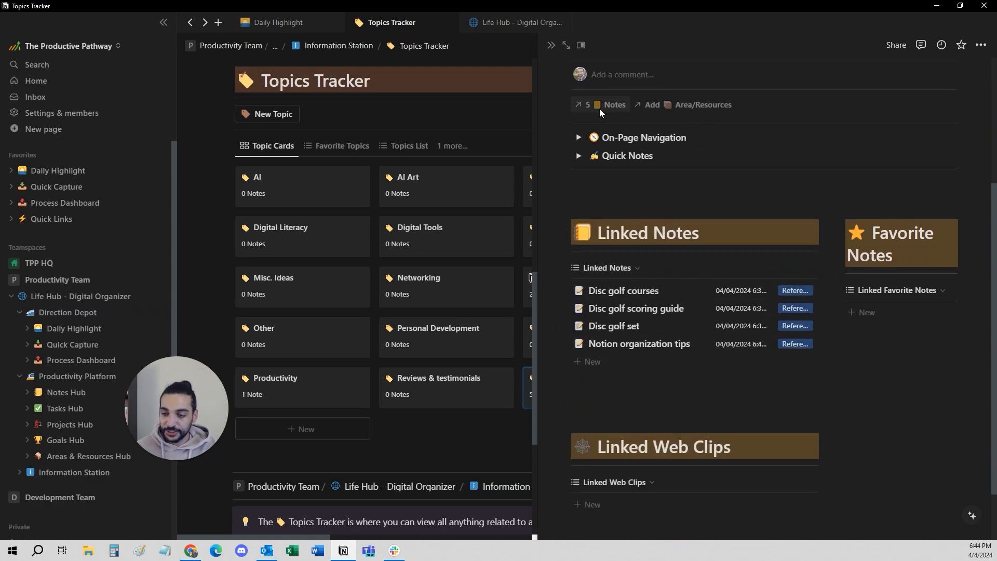
Unlink one of the Notion organization tips notes from the topic's Notes relation and link it again.
left_click(599, 107)
left_click(788, 222)
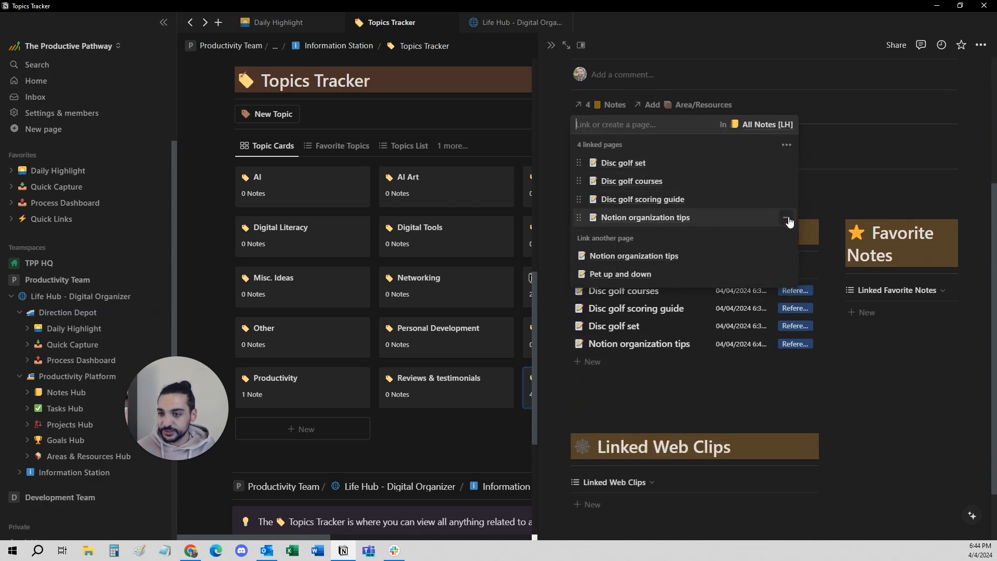
left_click(621, 257)
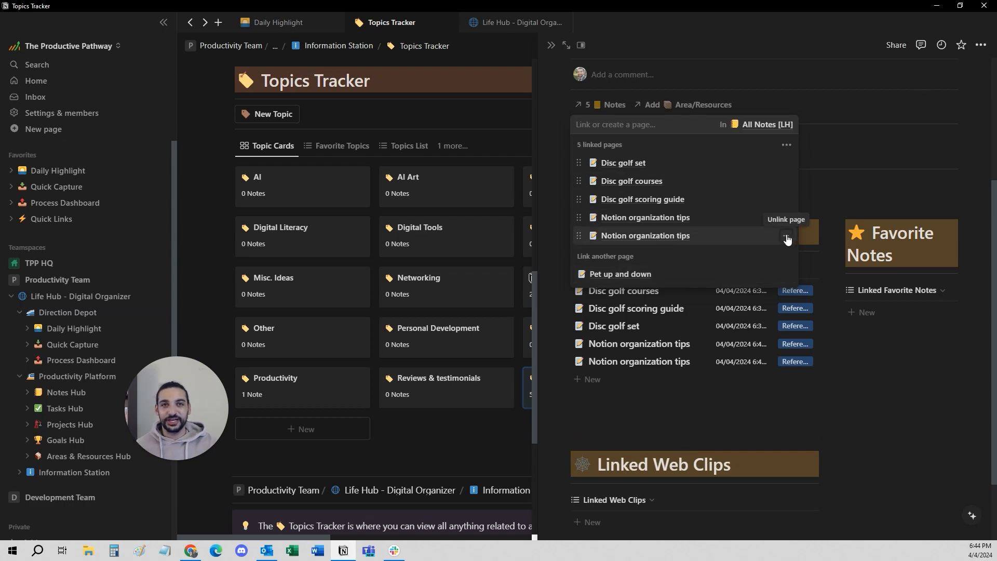
Open the last Notion organization tips note in the topic's Notes relation and delete it.
left_click(667, 237)
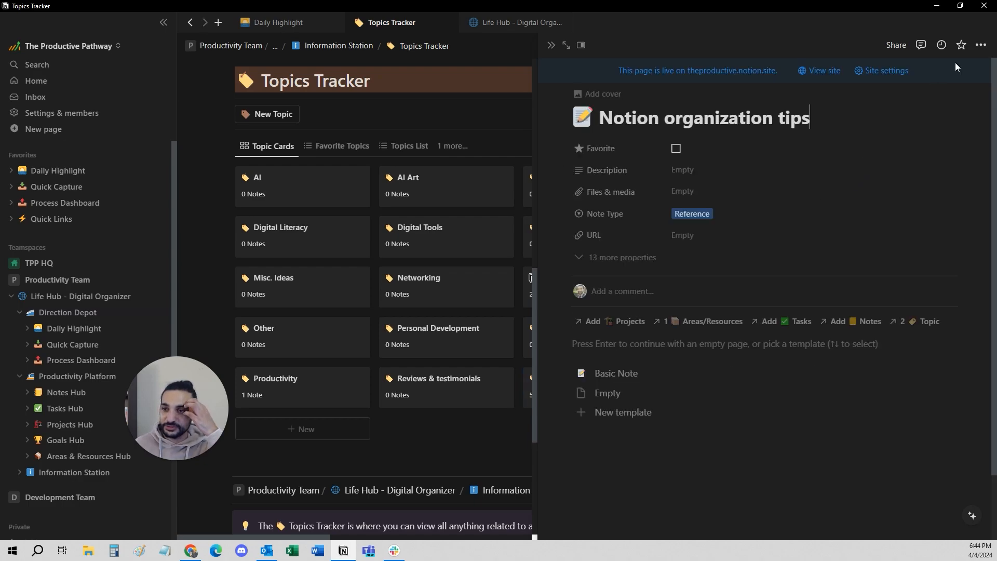
left_click(981, 45)
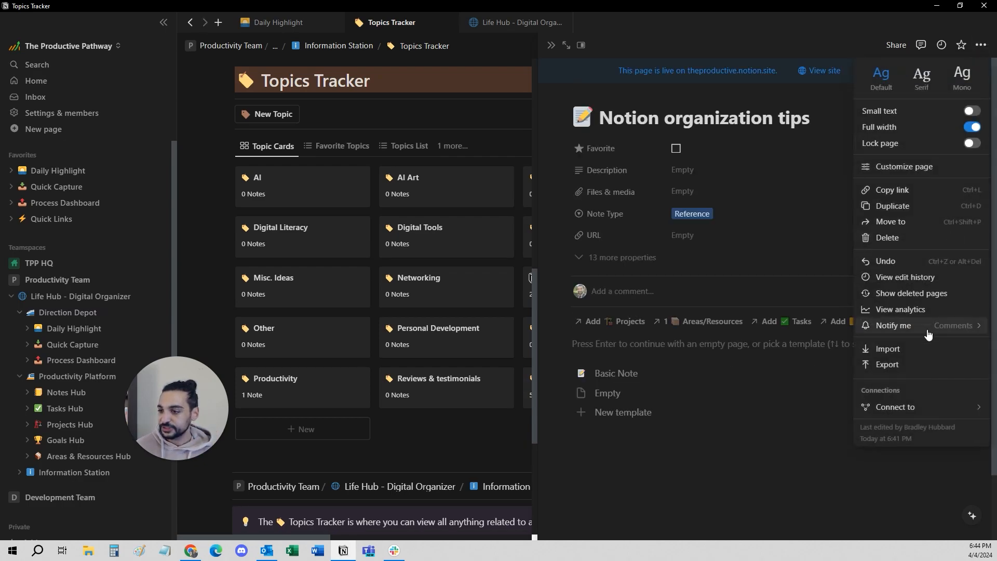
left_click(888, 237)
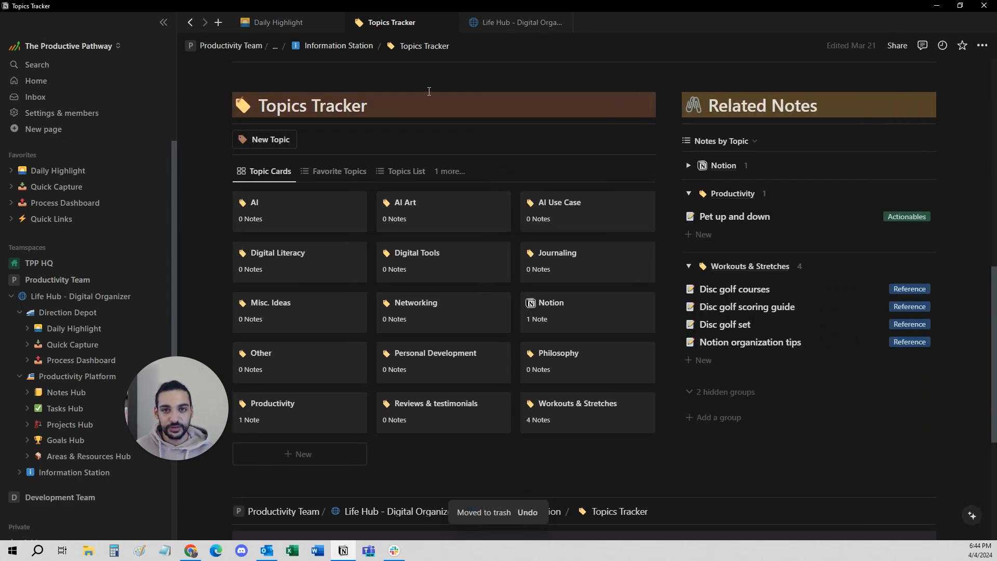
Go back through the Workouts & Stretches topic to the Notes Hub and preview the Journal Hub link.
key("alt+Left")
key("alt+Left")
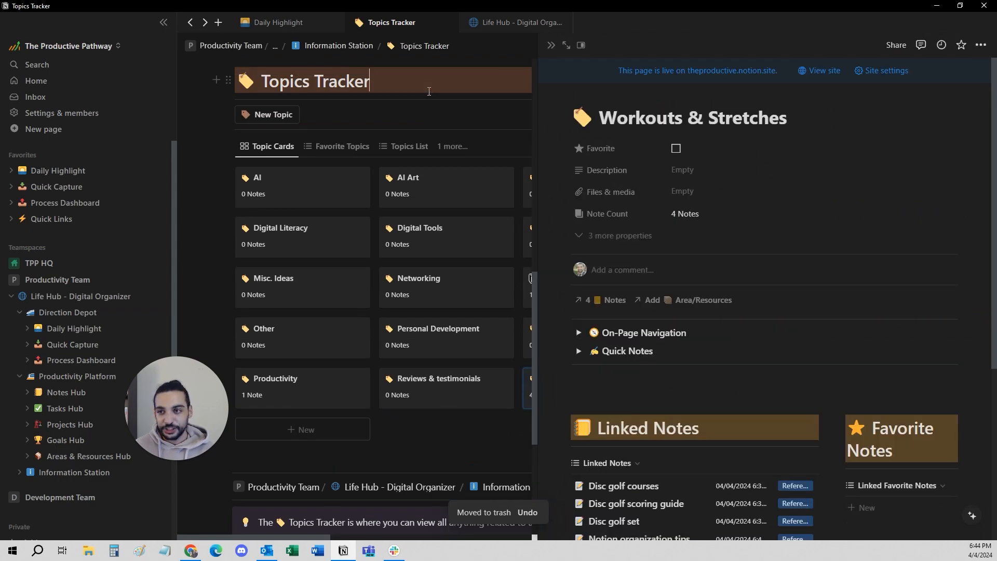
key("alt+Left")
key("alt+Left")
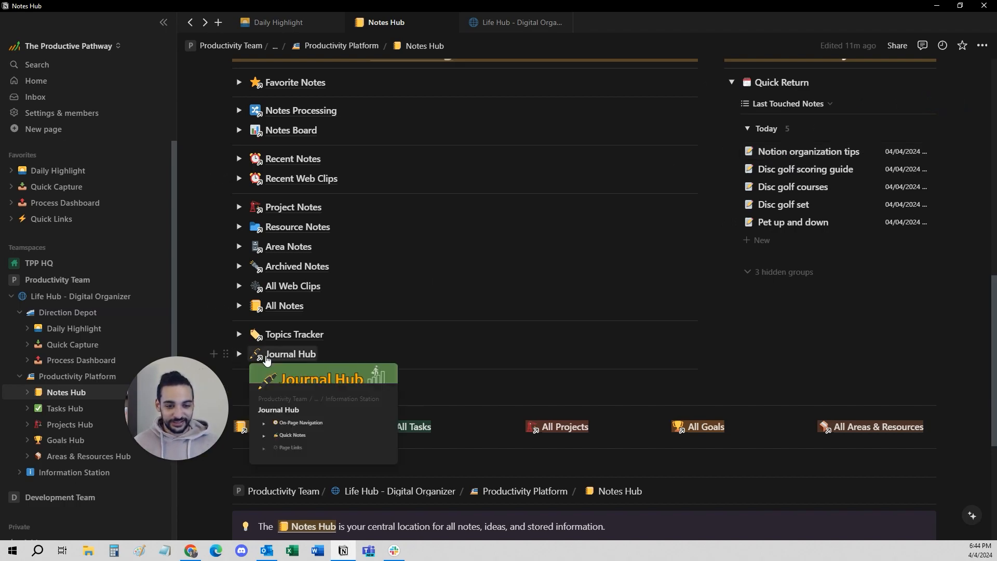
mouse_move(269, 359)
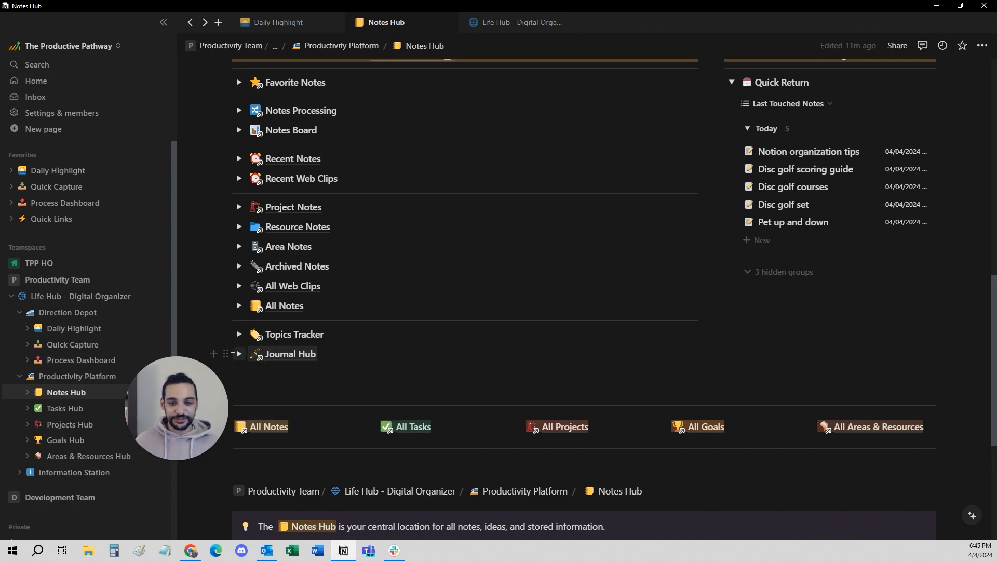
Collapse Quick Return under Note History, and look at Examples Notes before collapsing it and Included Notes Template.
scroll(740, 143, "up", 2)
left_click(734, 186)
scroll(501, 266, "up", 4)
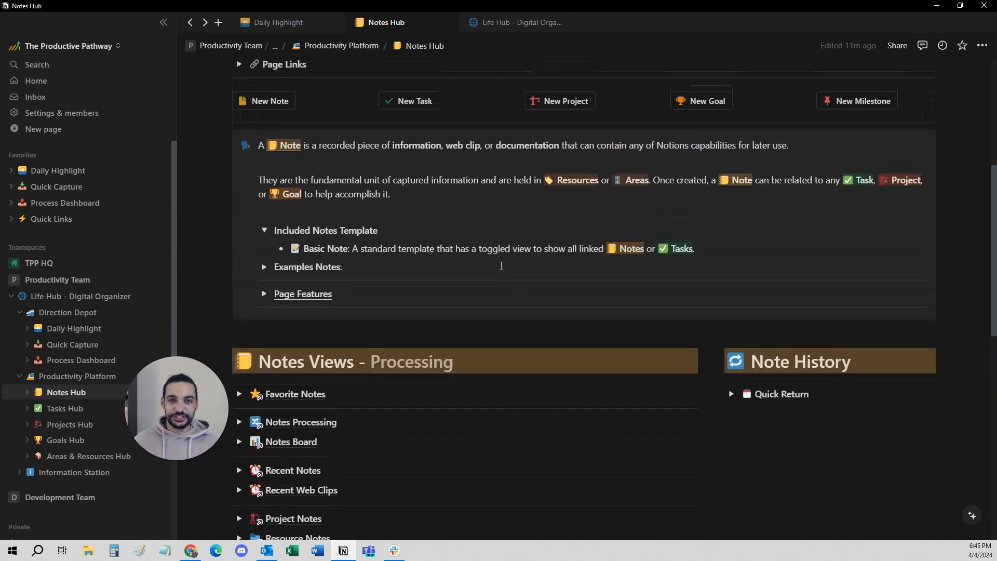
left_click(265, 268)
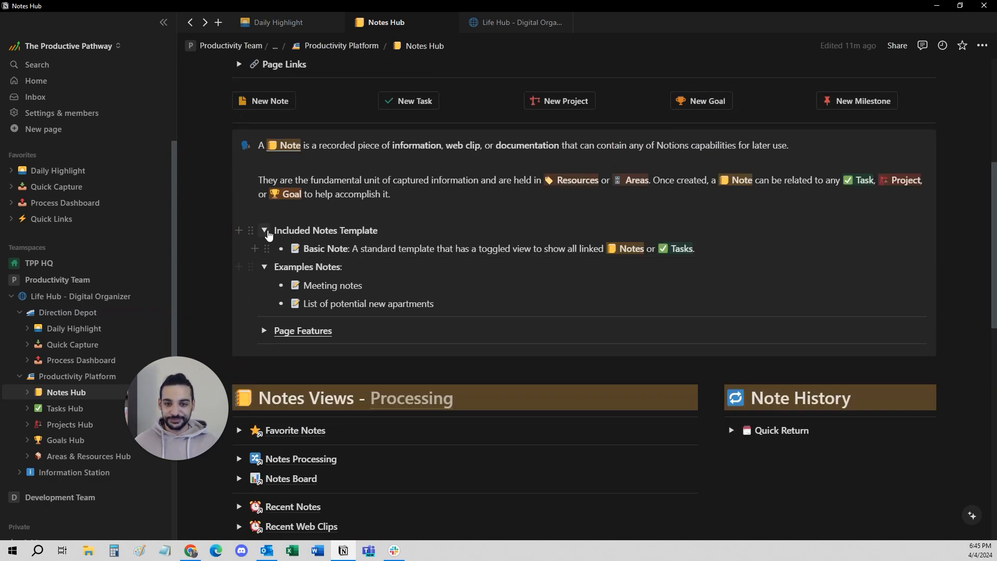
left_click(264, 230)
left_click(264, 249)
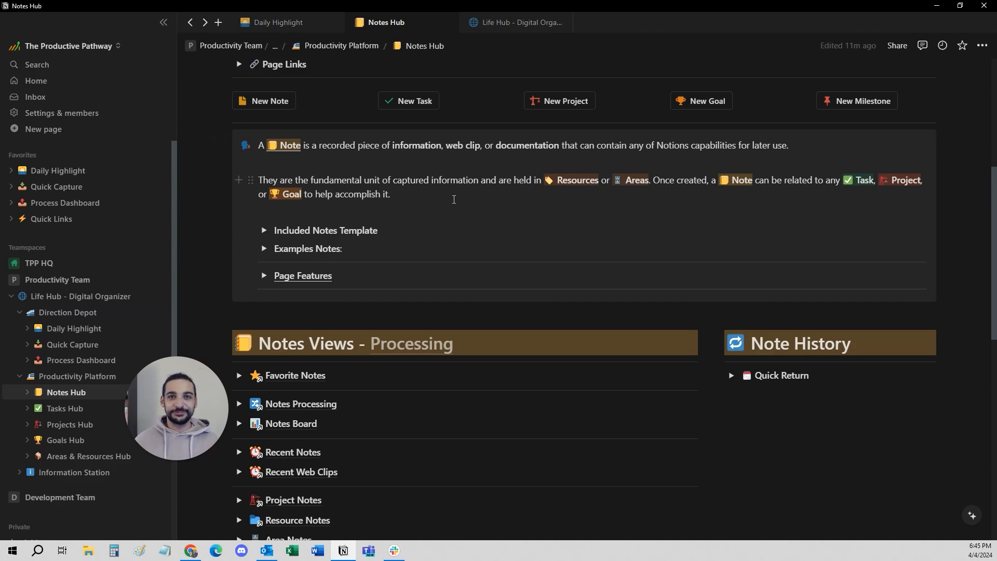
Expand the How it works explanation at the end of the Notes Hub page.
scroll(460, 199, "down", 10)
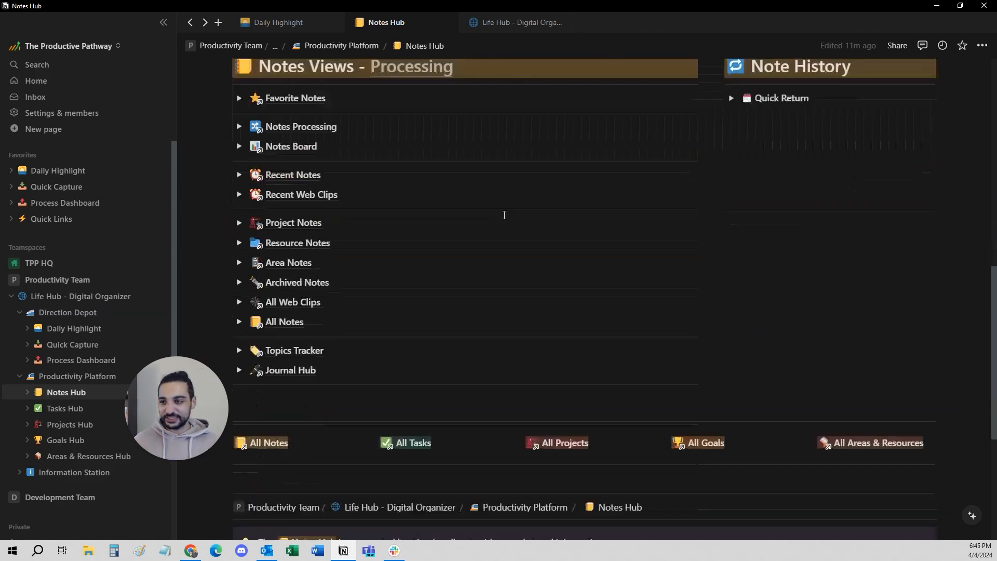
left_click(264, 298)
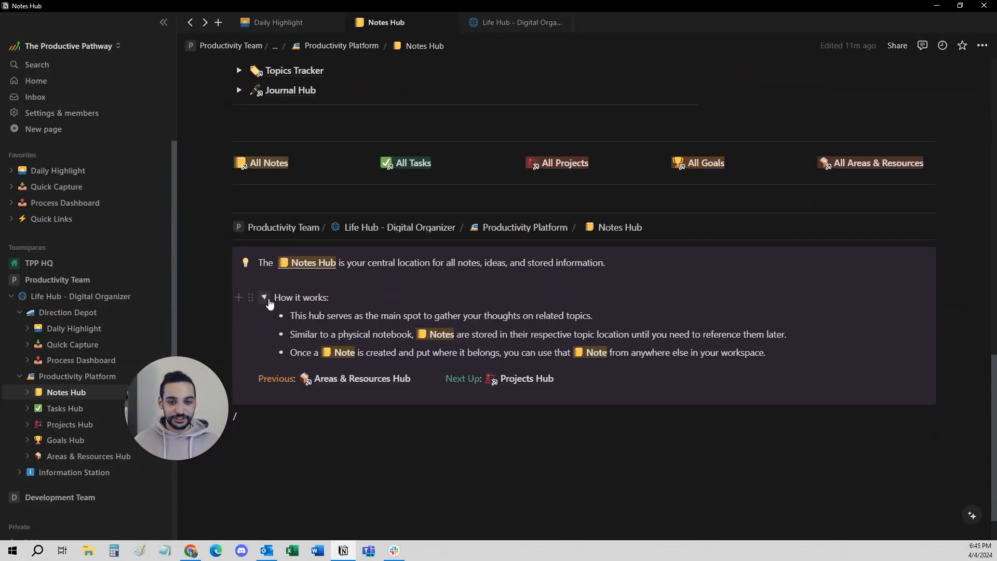